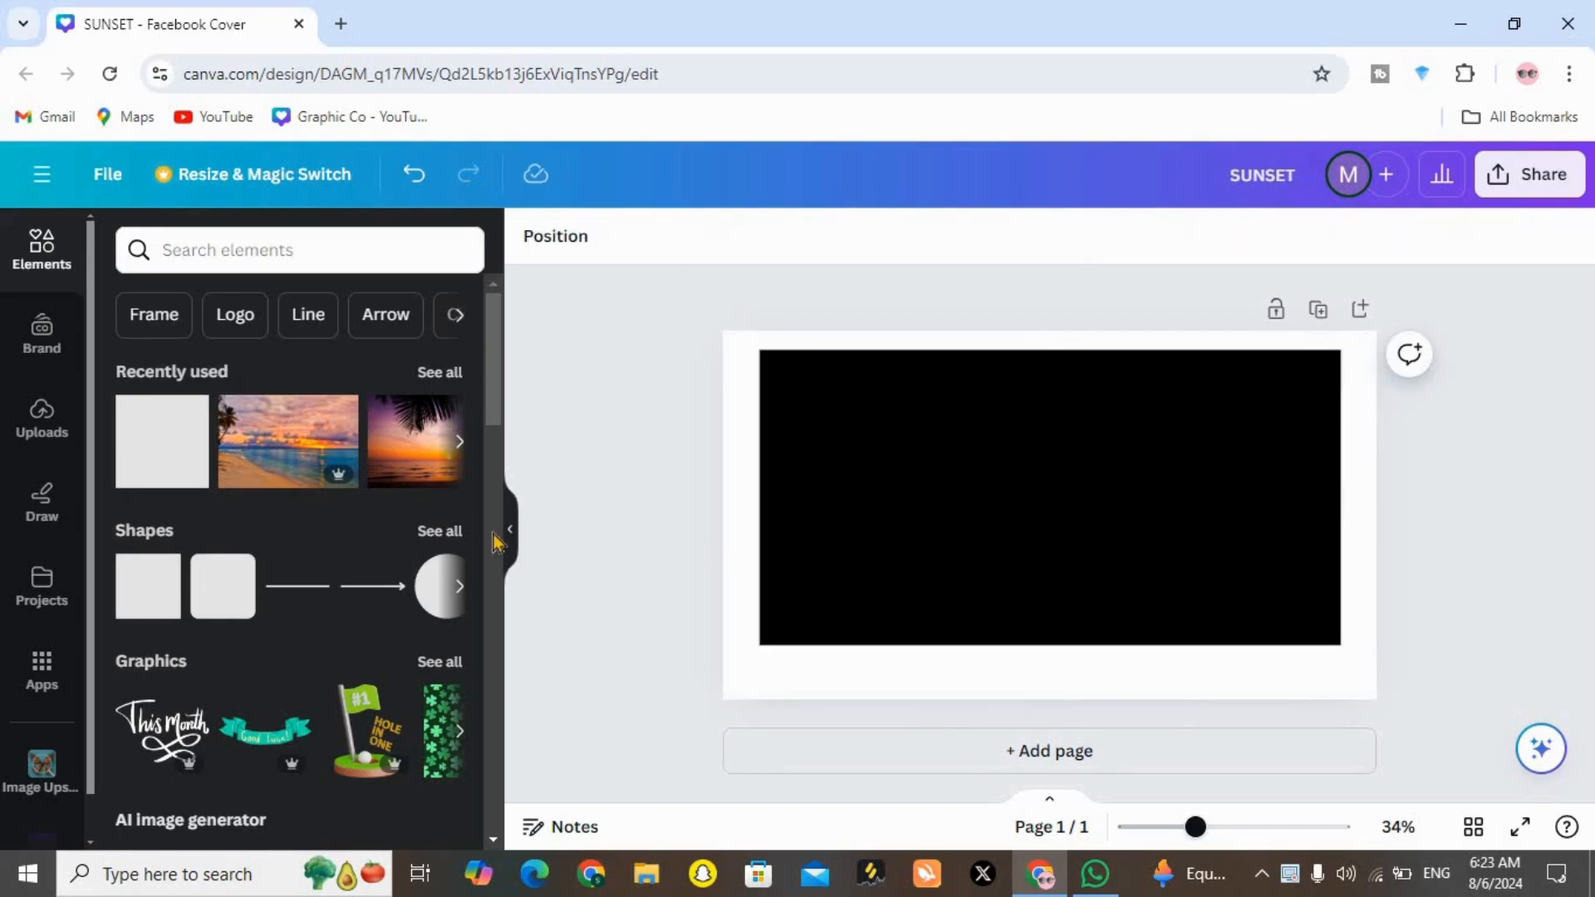
Add a text box on the black rectangle, enlarge it slightly and make it read SUNSET
click(279, 246)
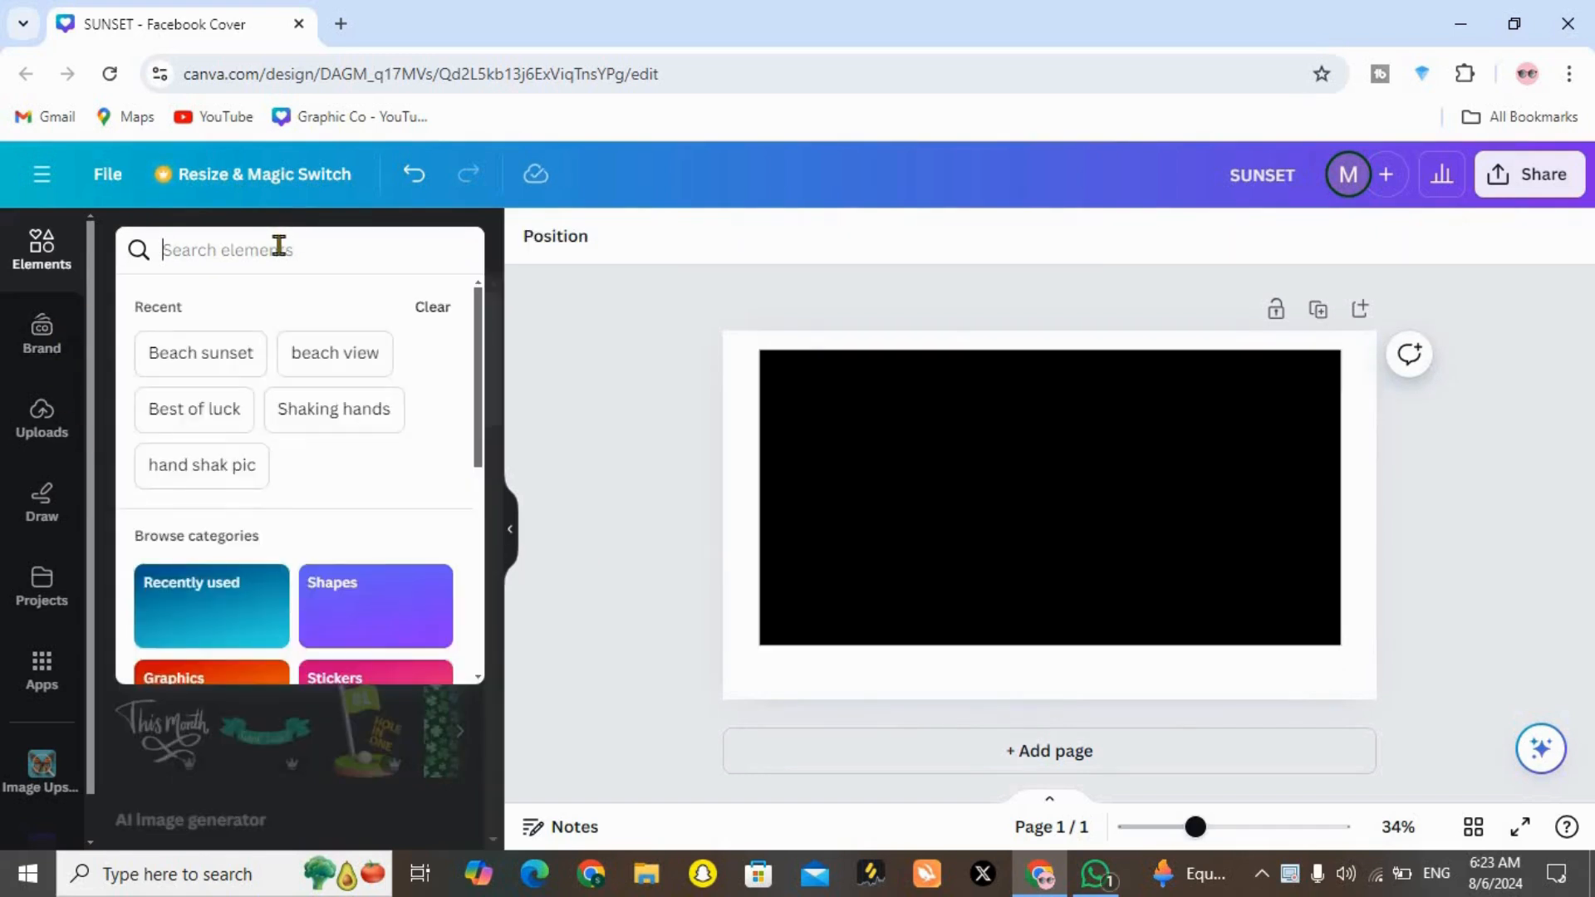
text(tex)
click(260, 359)
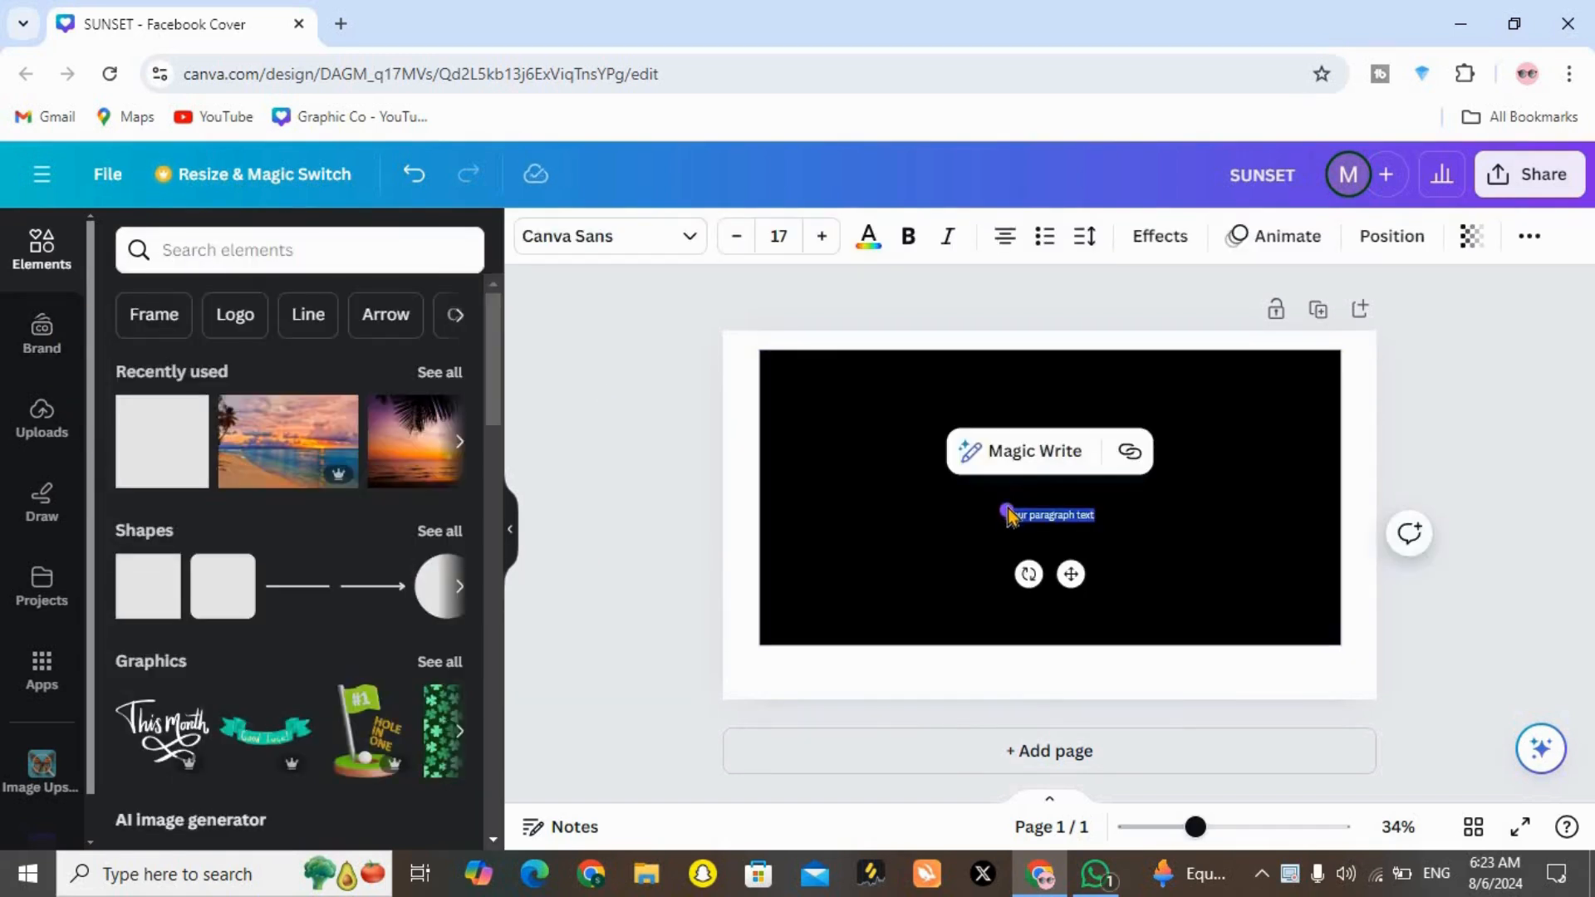
drag(1006, 511, 933, 483)
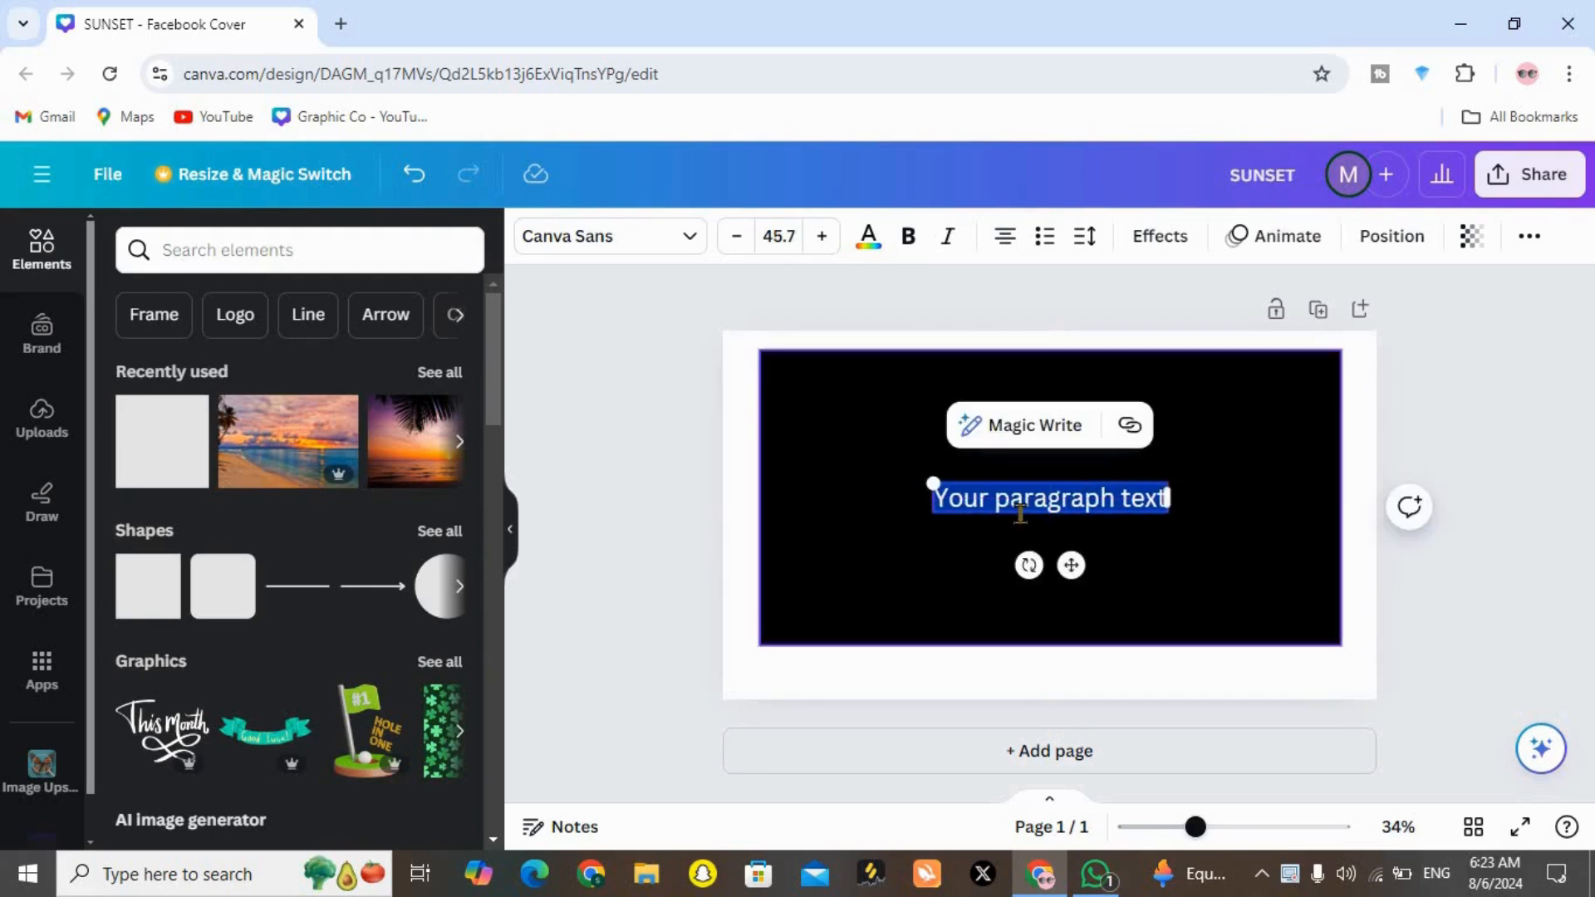
text(SUNS)
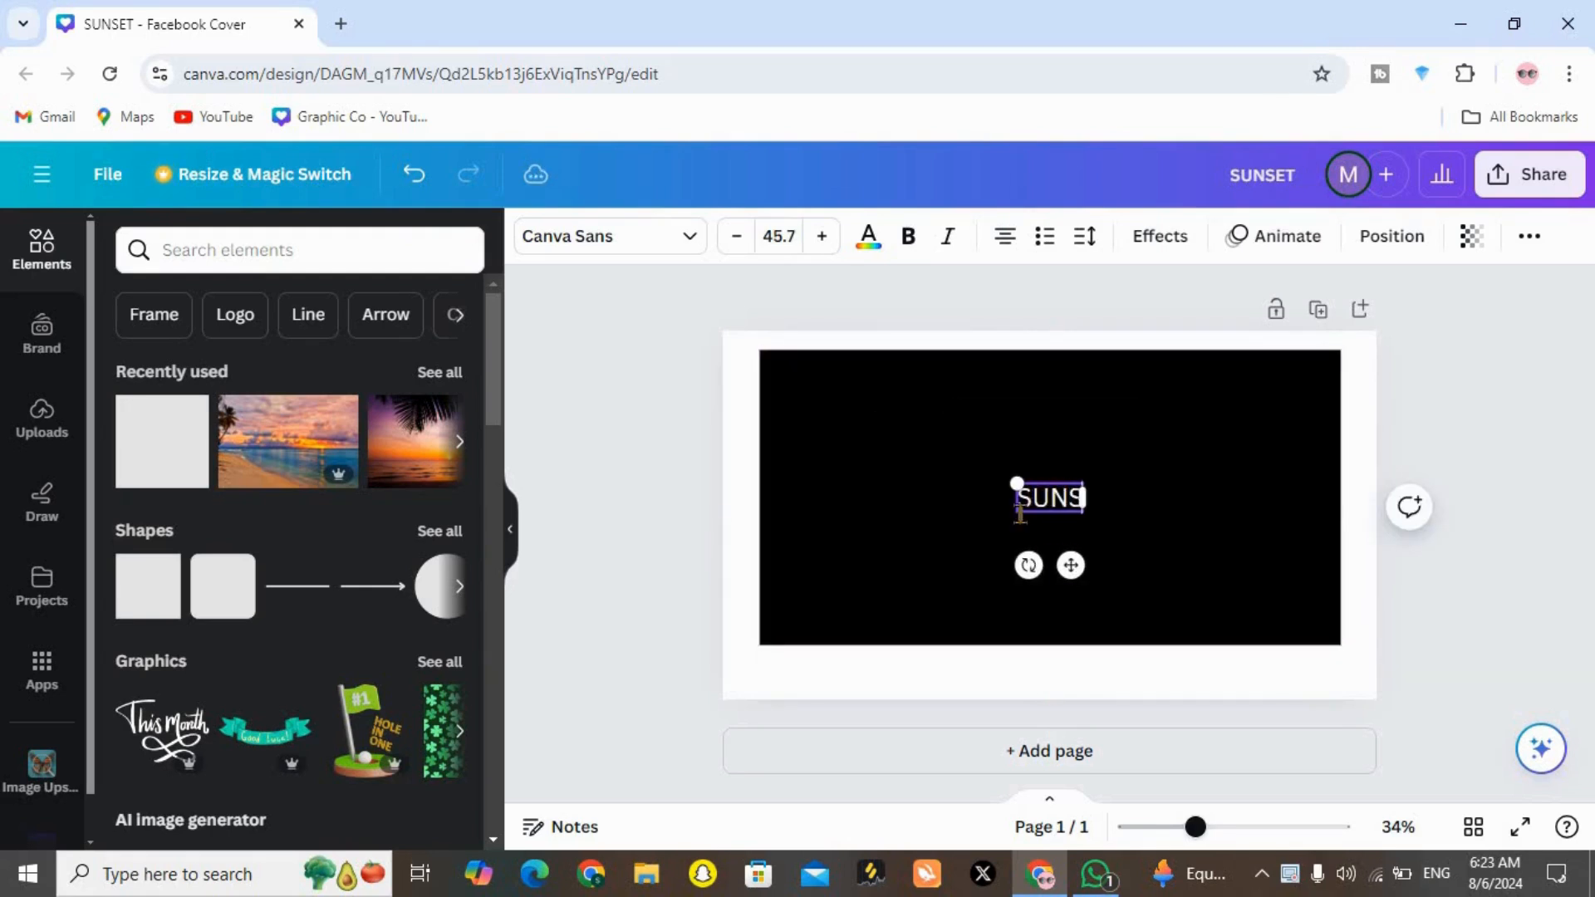
text(ET)
click(650, 493)
click(1007, 495)
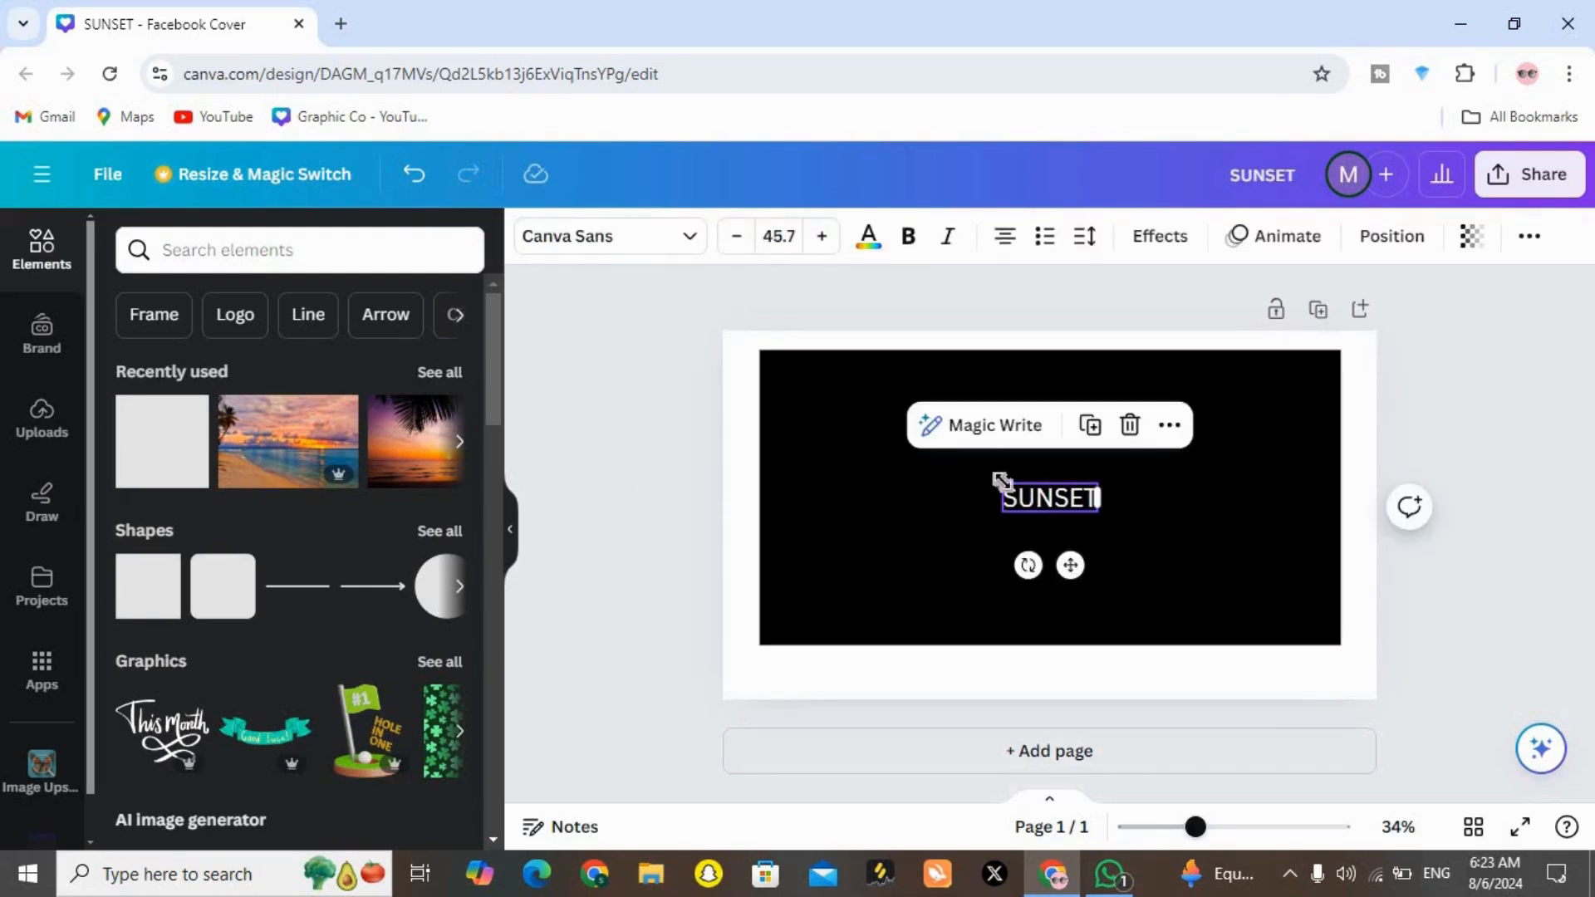
Enlarge the SUNSET text to font size 235 with wider letter spacing, spanning the upper part of the black rectangle
drag(1003, 484, 776, 411)
drag(1094, 520, 1122, 467)
click(1084, 236)
drag(1090, 331, 1150, 332)
click(1029, 491)
click(1025, 466)
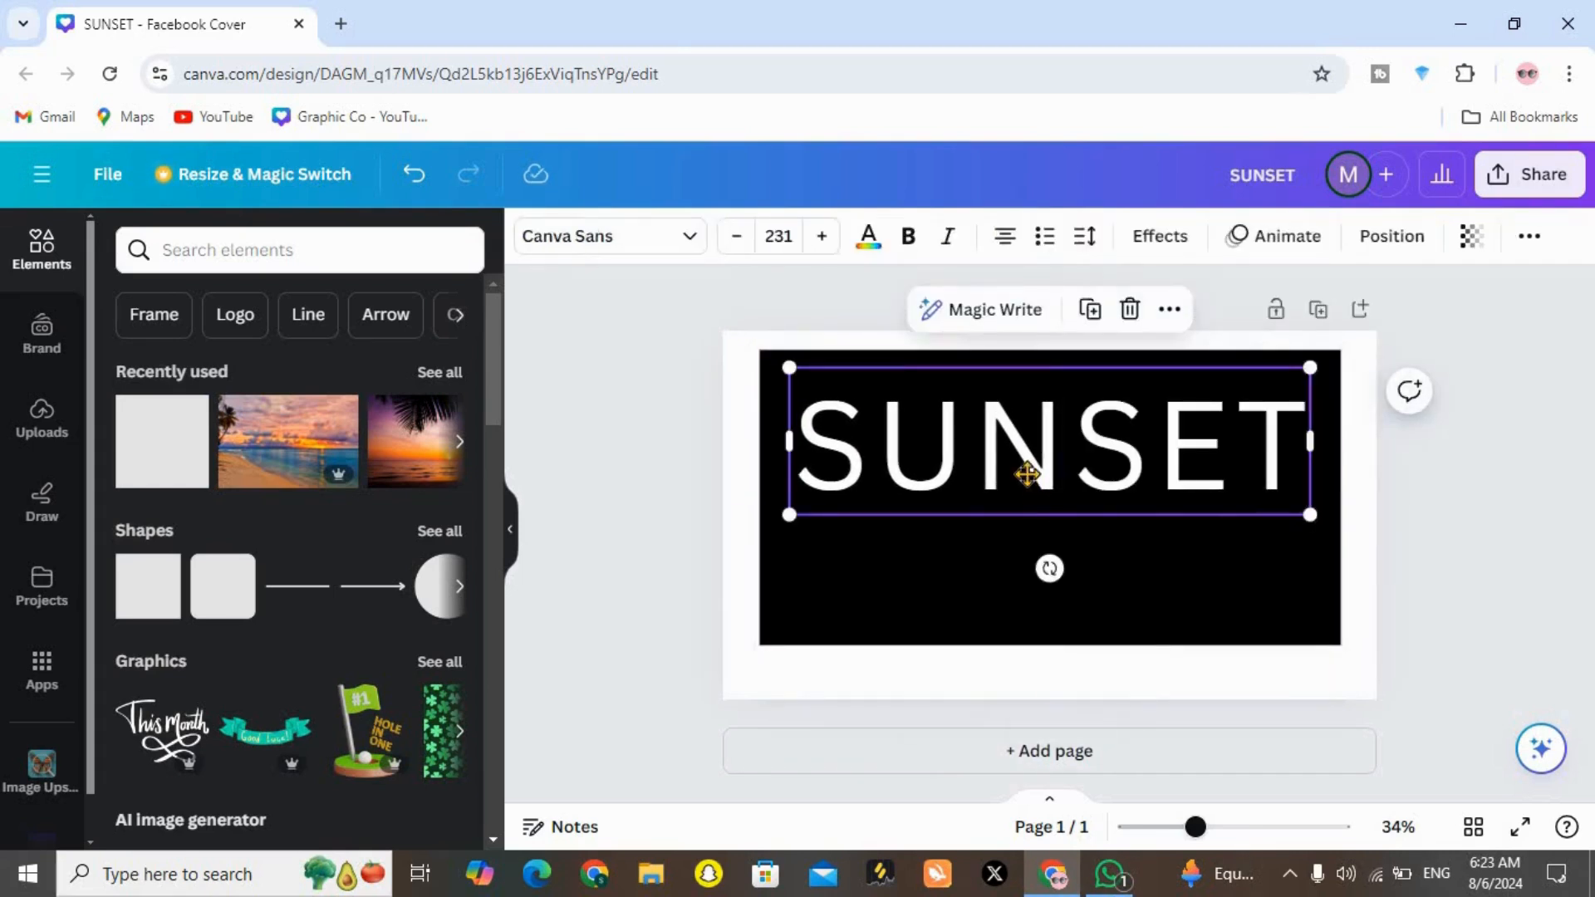
drag(1025, 466, 1025, 450)
drag(1308, 505, 1317, 507)
click(628, 494)
Change the SUNSET text's font to League Spartan and shift it slightly down within the black rectangle
click(939, 464)
key(ctrl+c)
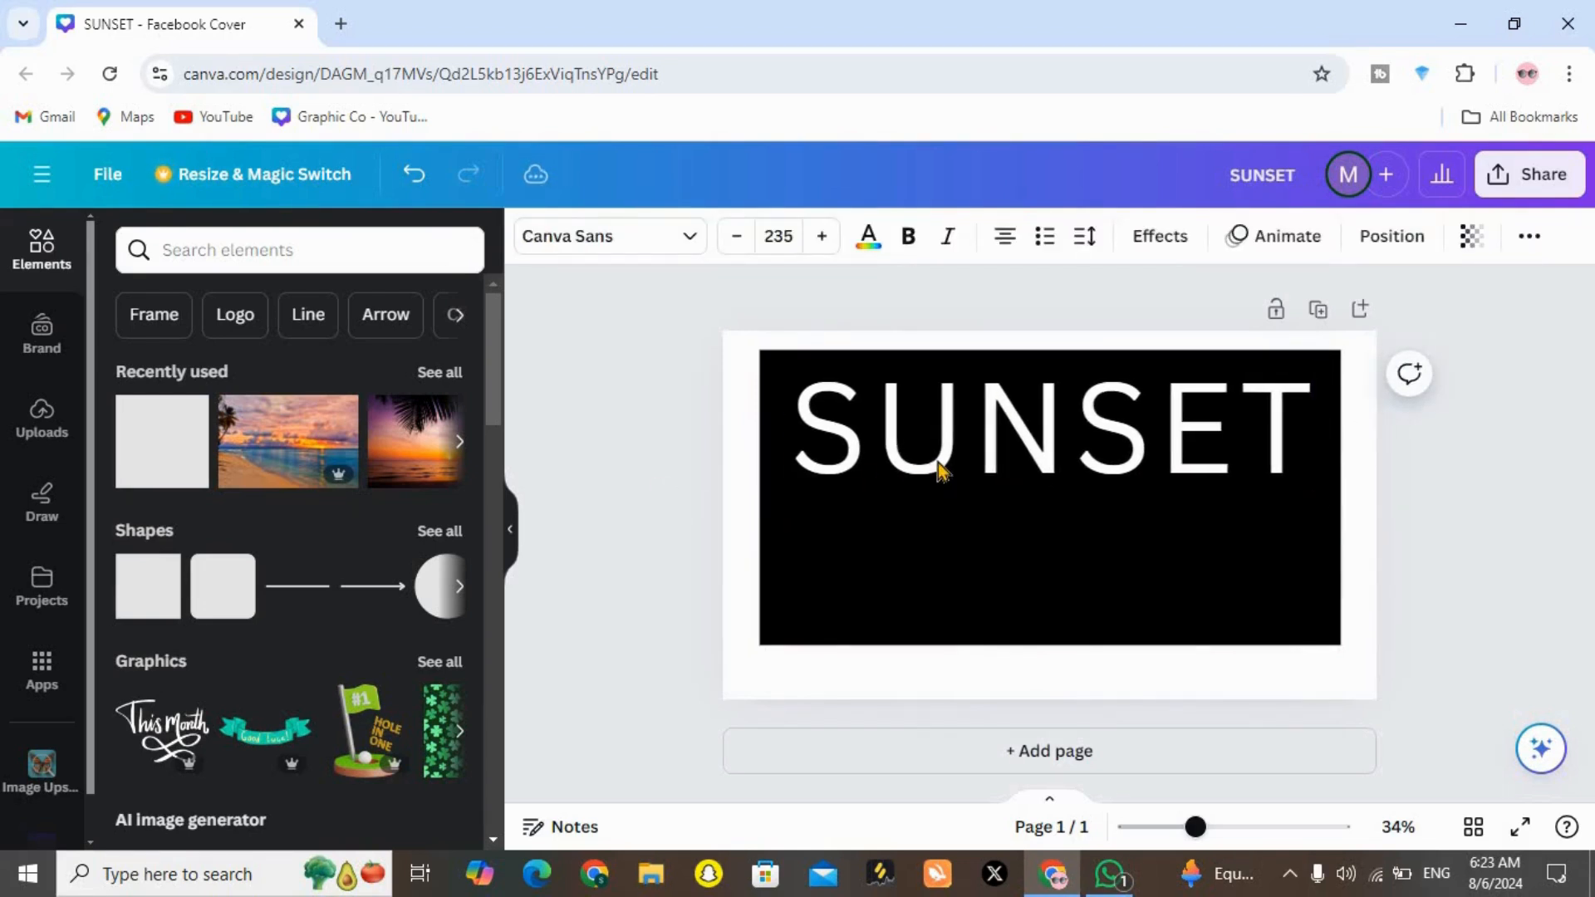
click(656, 237)
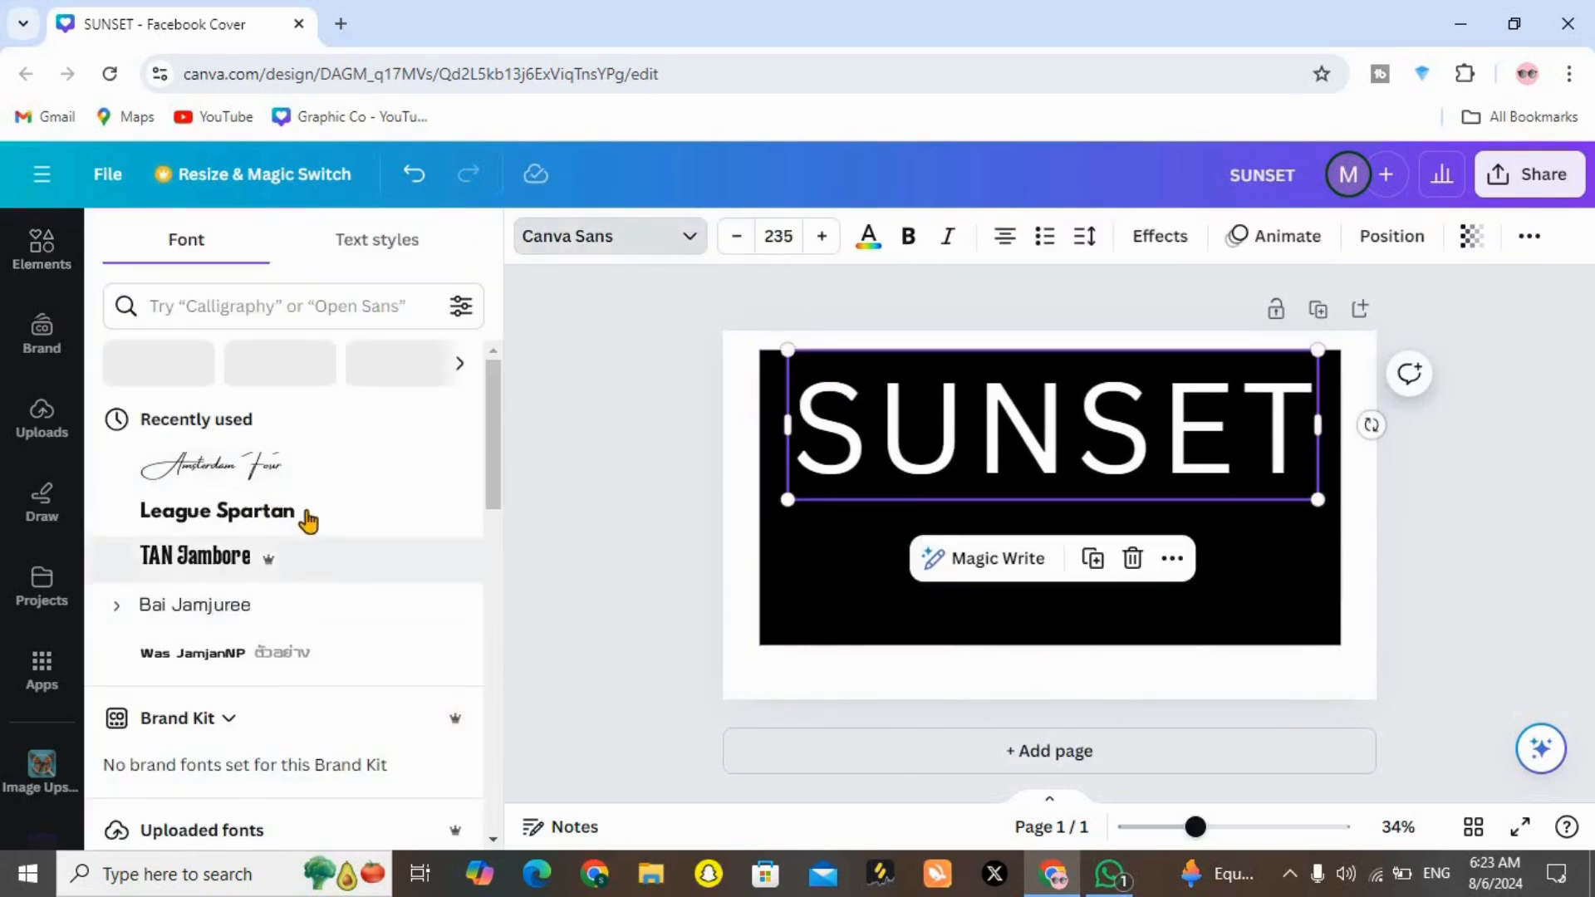
drag(495, 477, 495, 591)
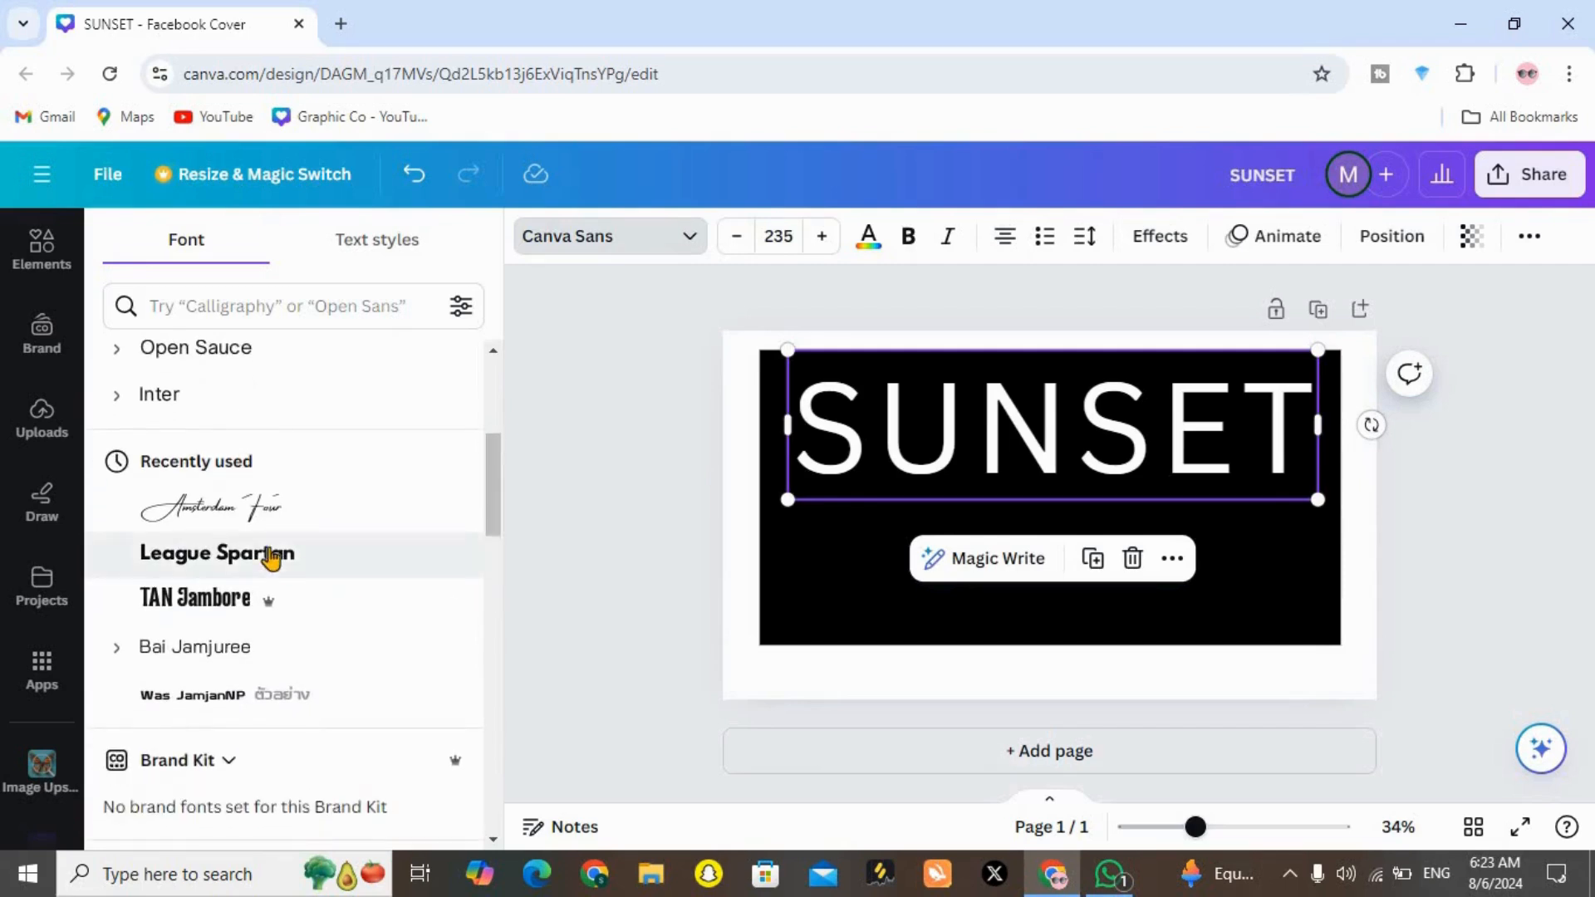
click(267, 554)
drag(1045, 452, 1053, 473)
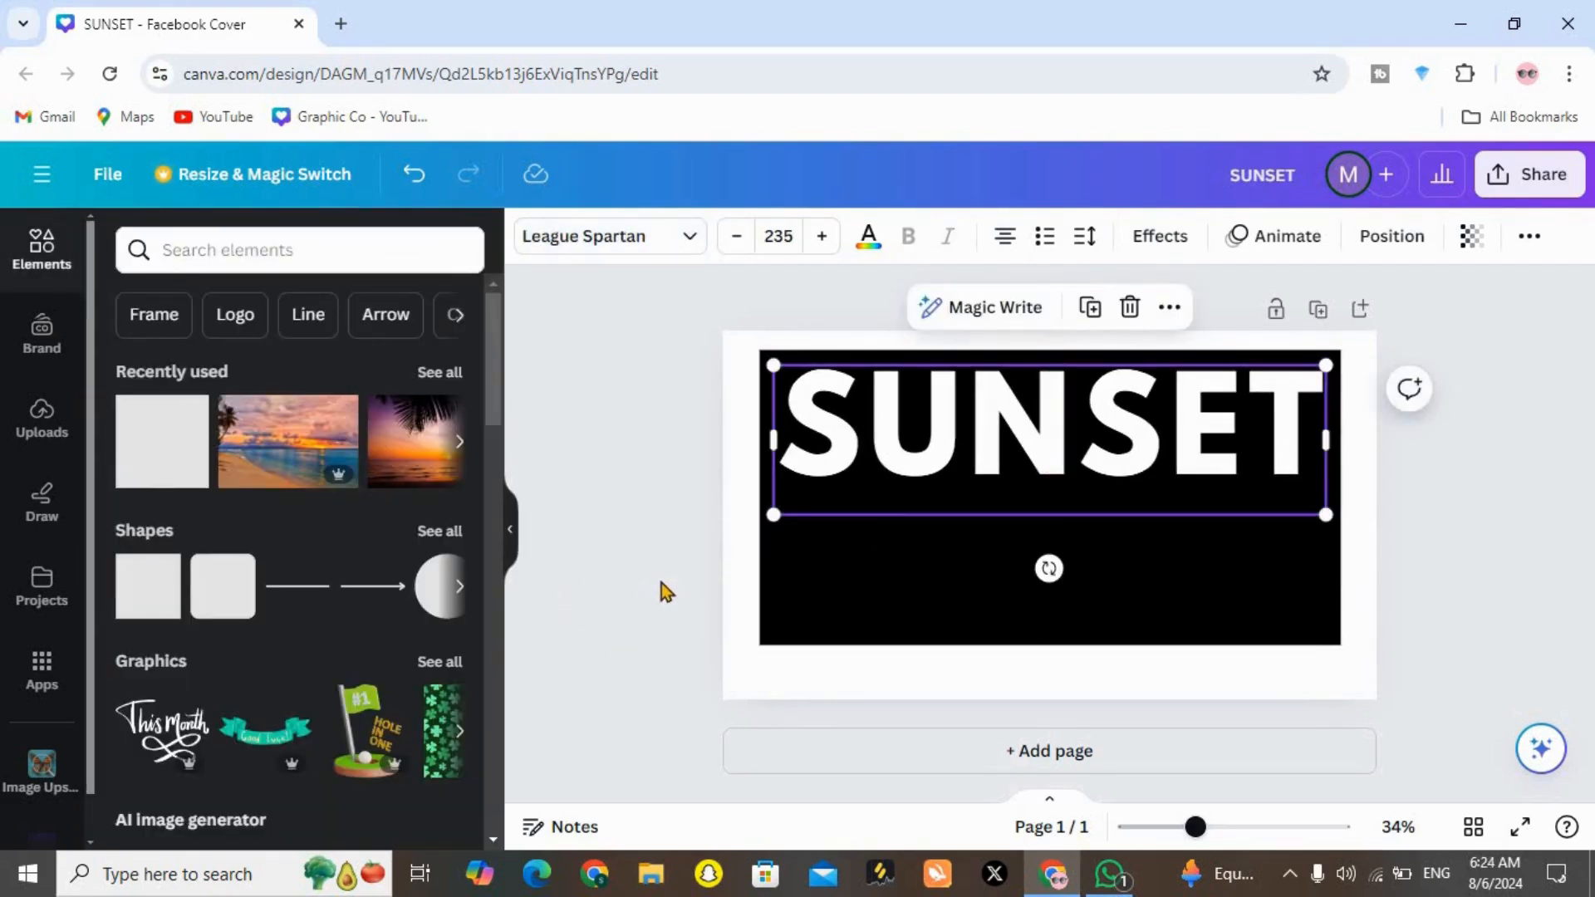
click(596, 581)
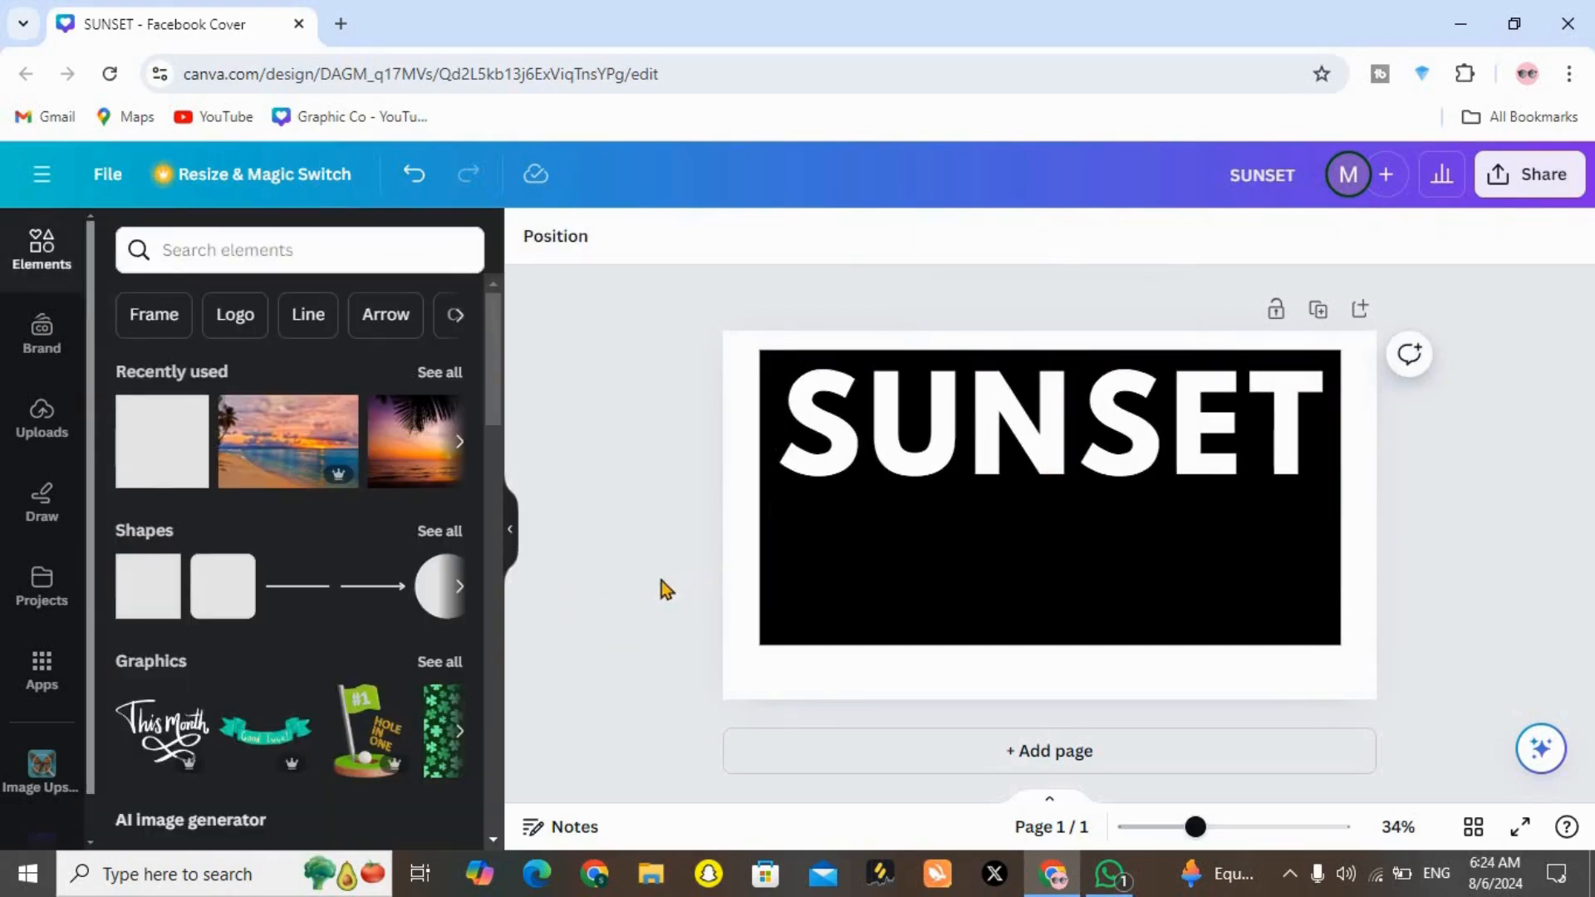
Extend the black rectangle's lower edge down toward the bottom of the page
click(1004, 630)
drag(1049, 646, 1046, 674)
click(656, 693)
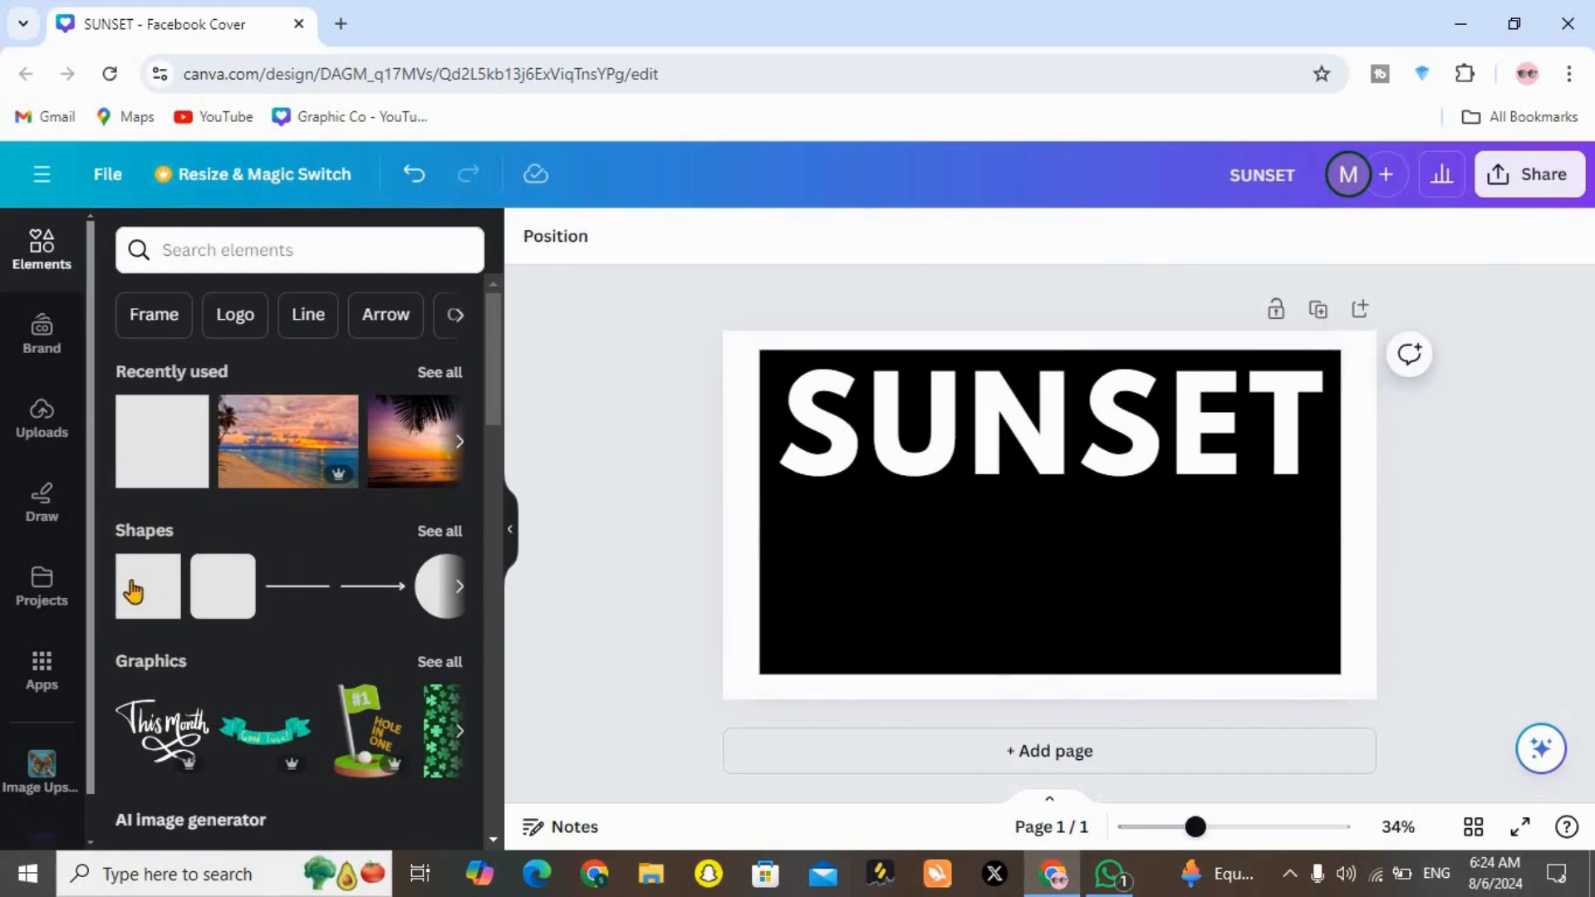
Add a square shape below the SUNSET text and fill it white
click(141, 585)
drag(1036, 547, 982, 590)
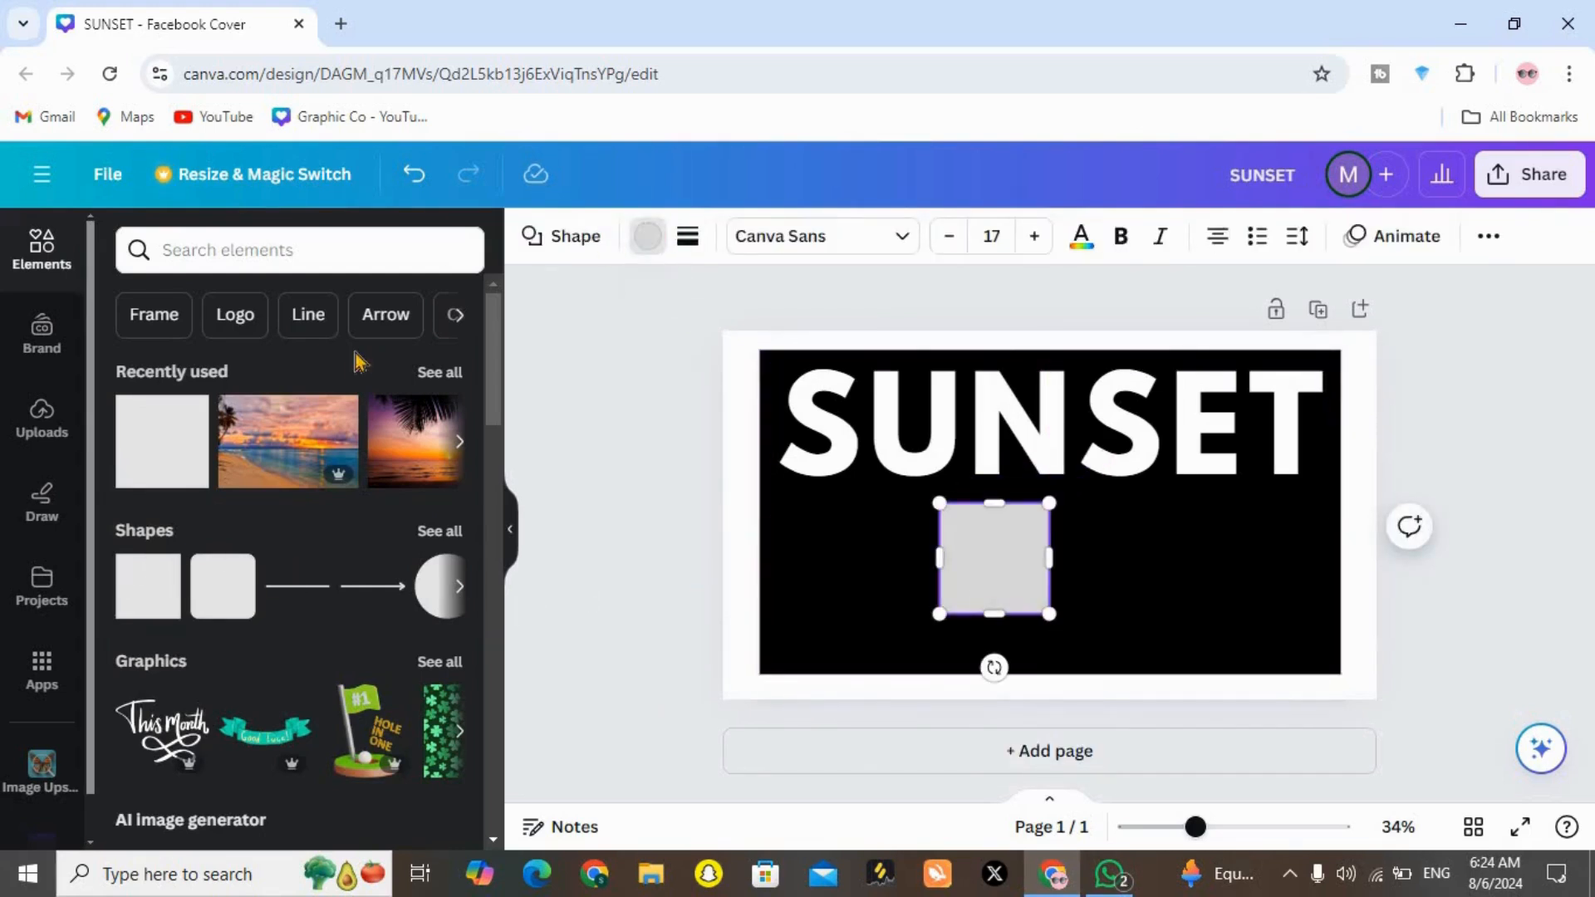
click(381, 374)
click(959, 602)
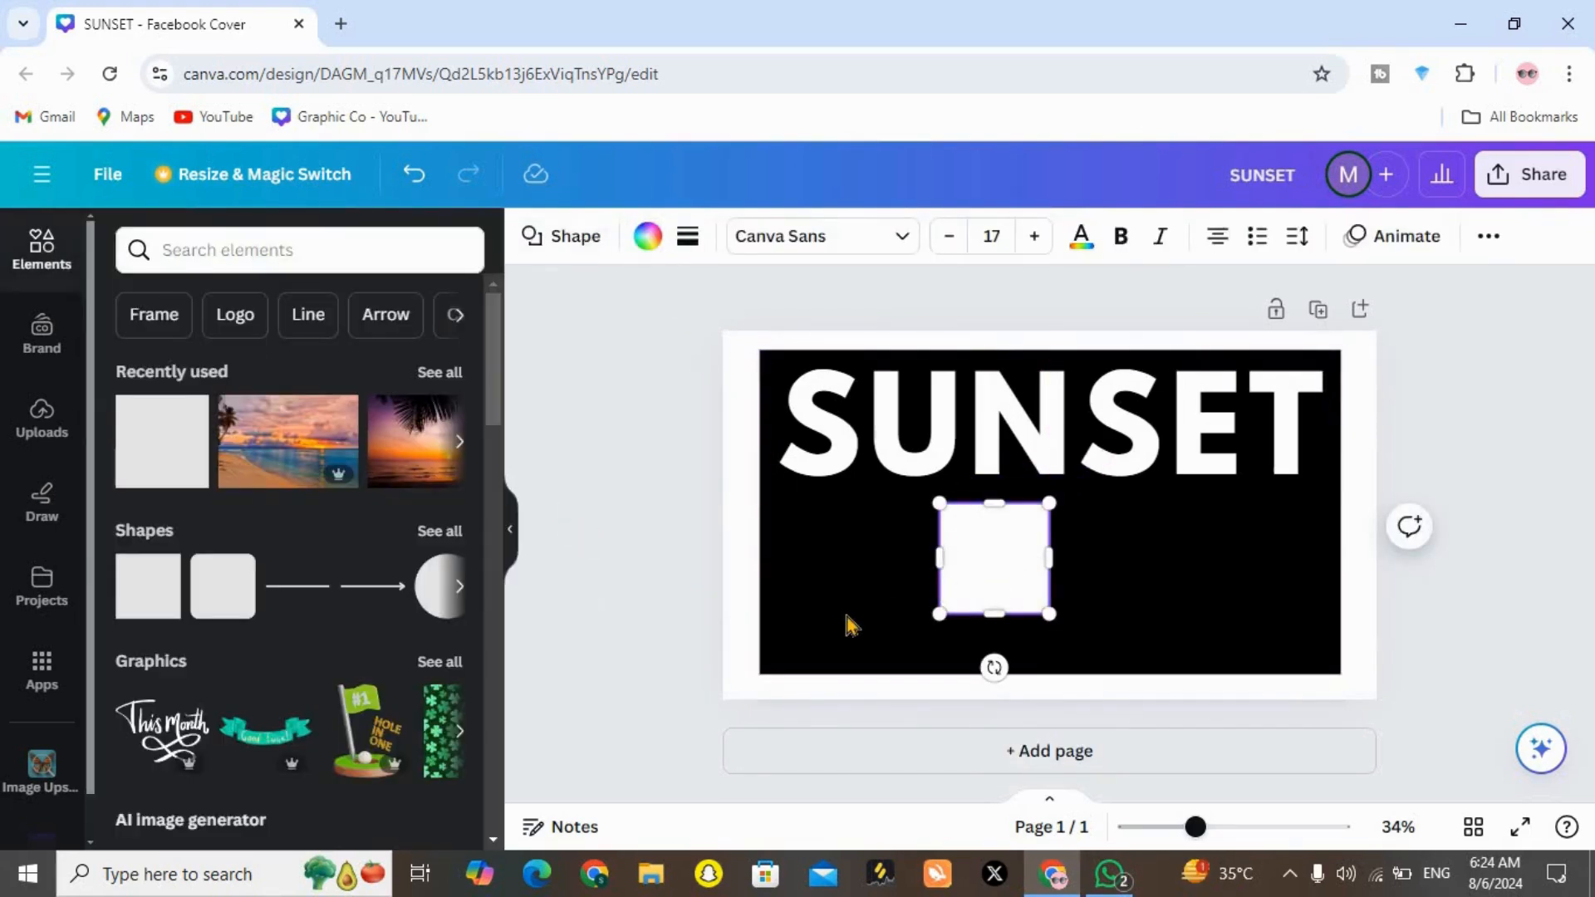
Fit the white square beneath the first S as a narrow bar reaching the black rectangle's lower edge
drag(980, 576, 861, 525)
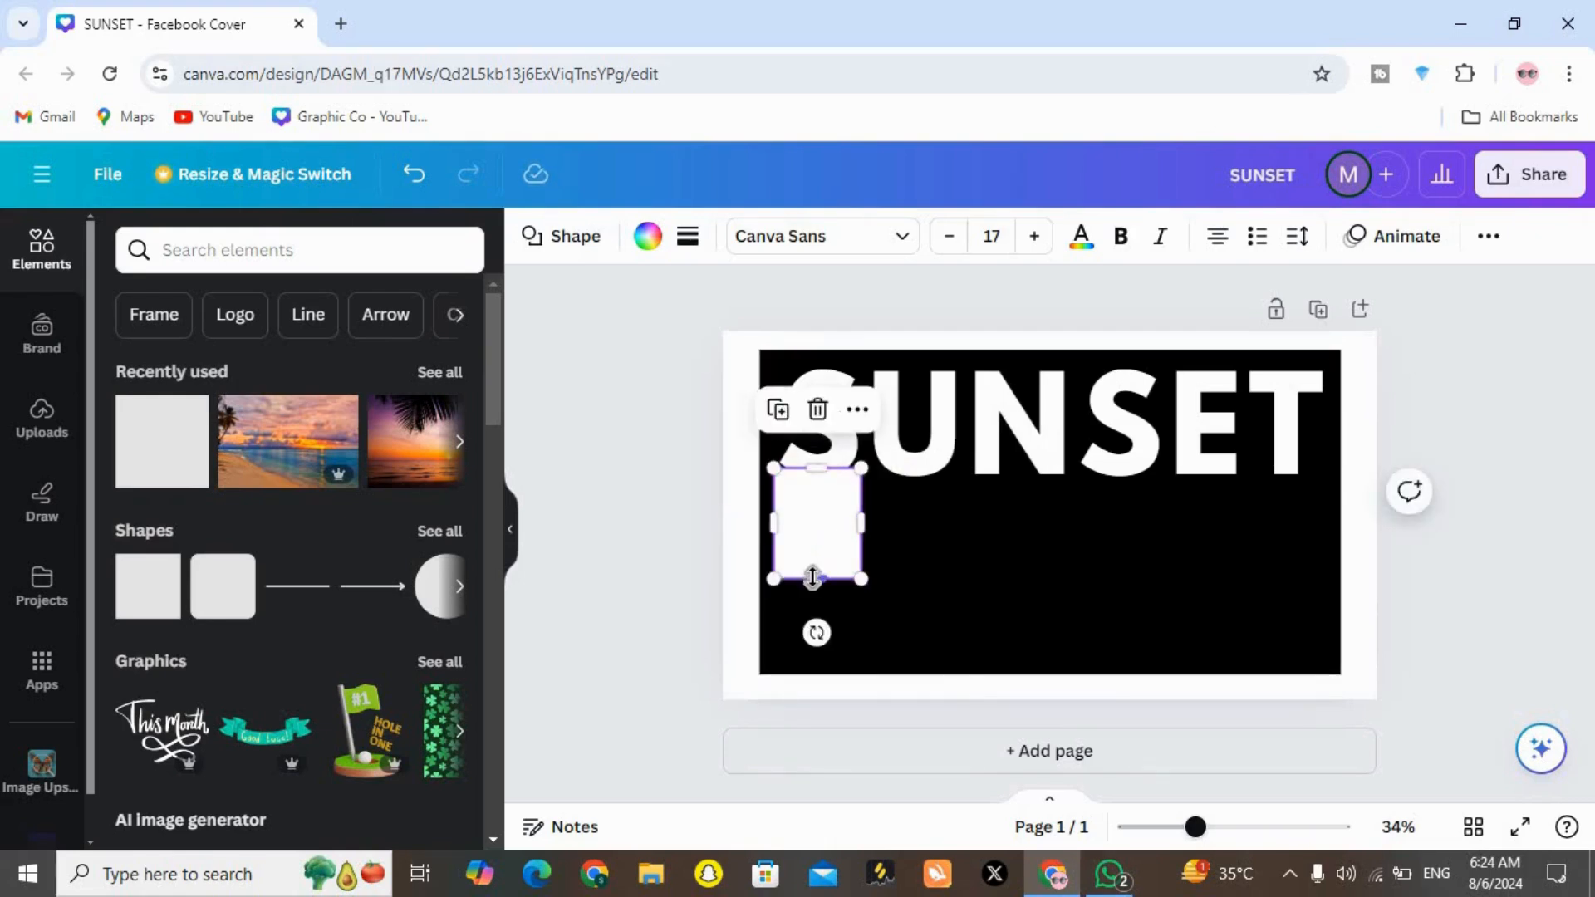
drag(813, 577, 811, 676)
click(771, 620)
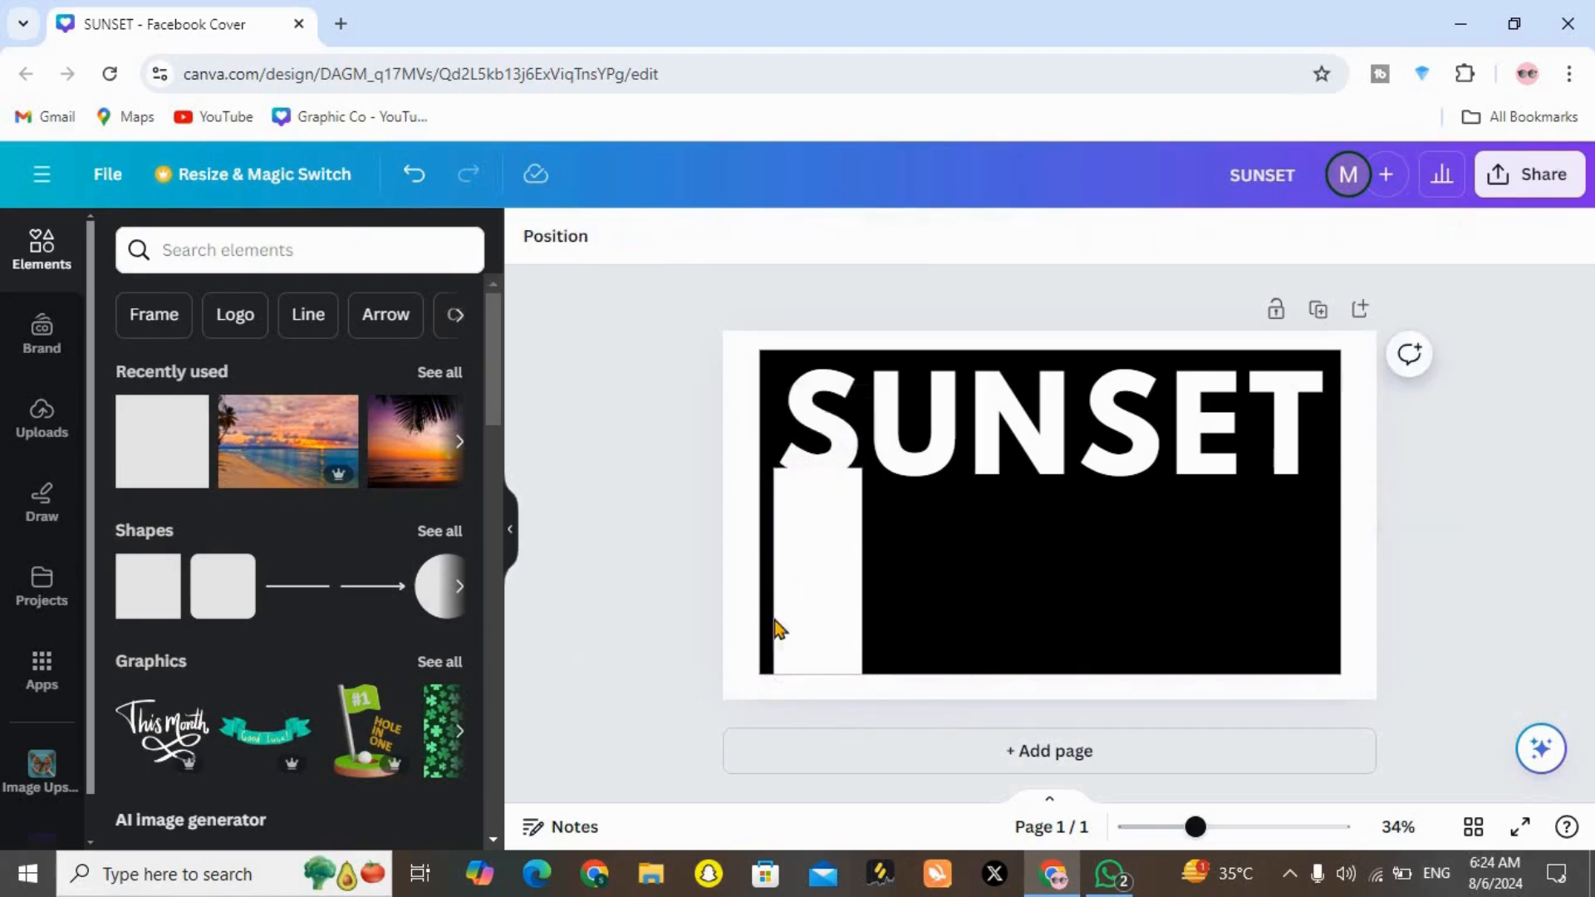
Duplicate the white bar three times, placing the copies beneath the letters U, N and the second S
click(831, 613)
click(777, 410)
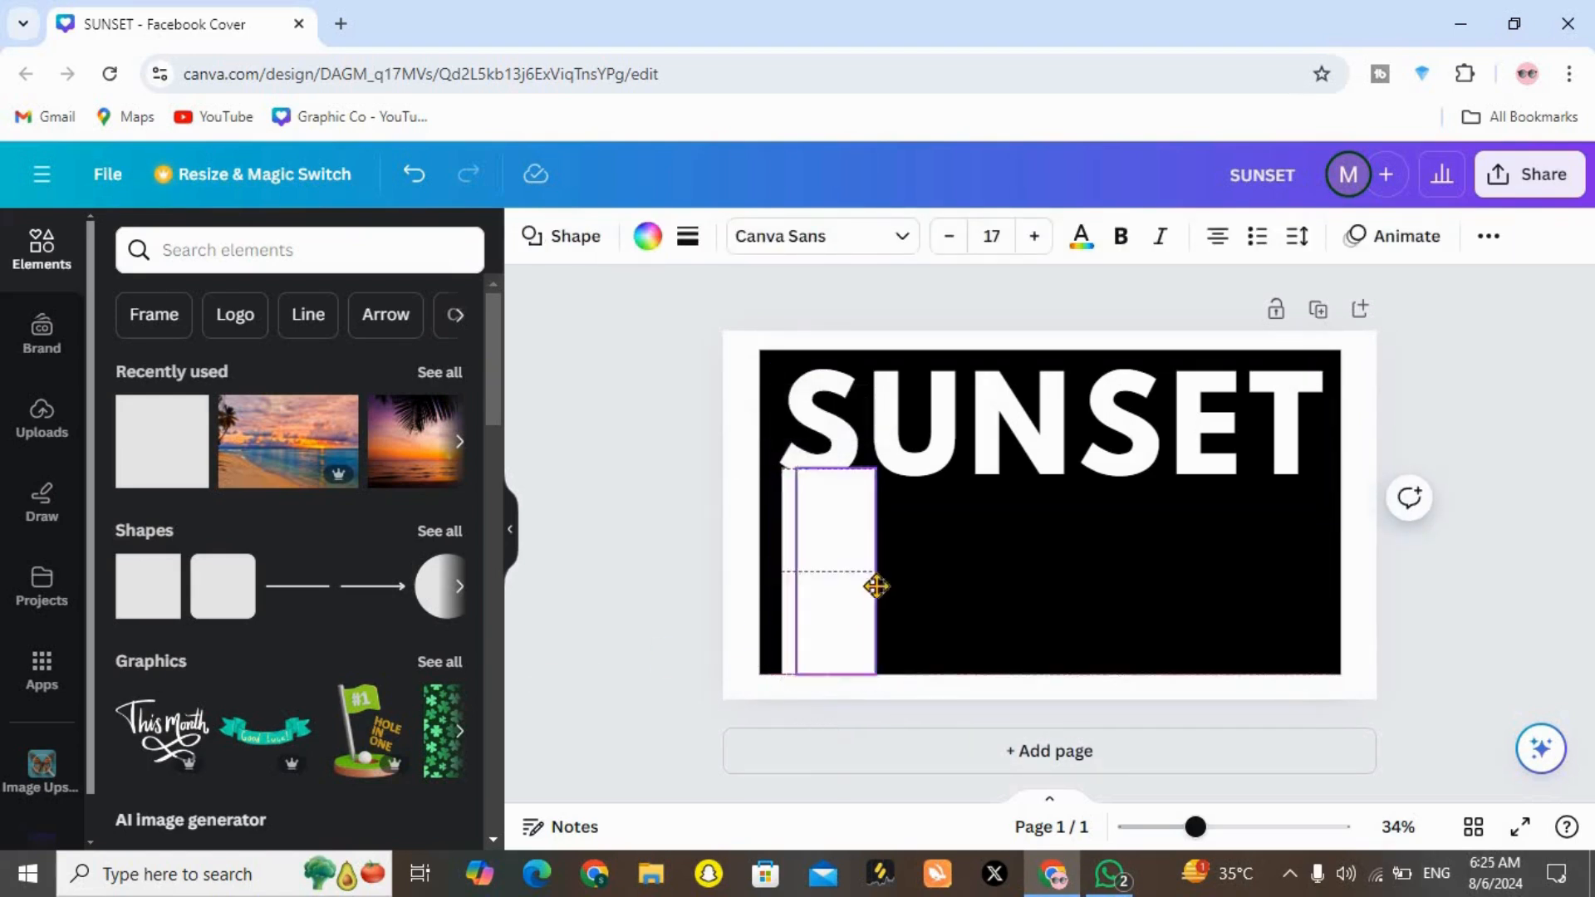
drag(876, 587, 914, 586)
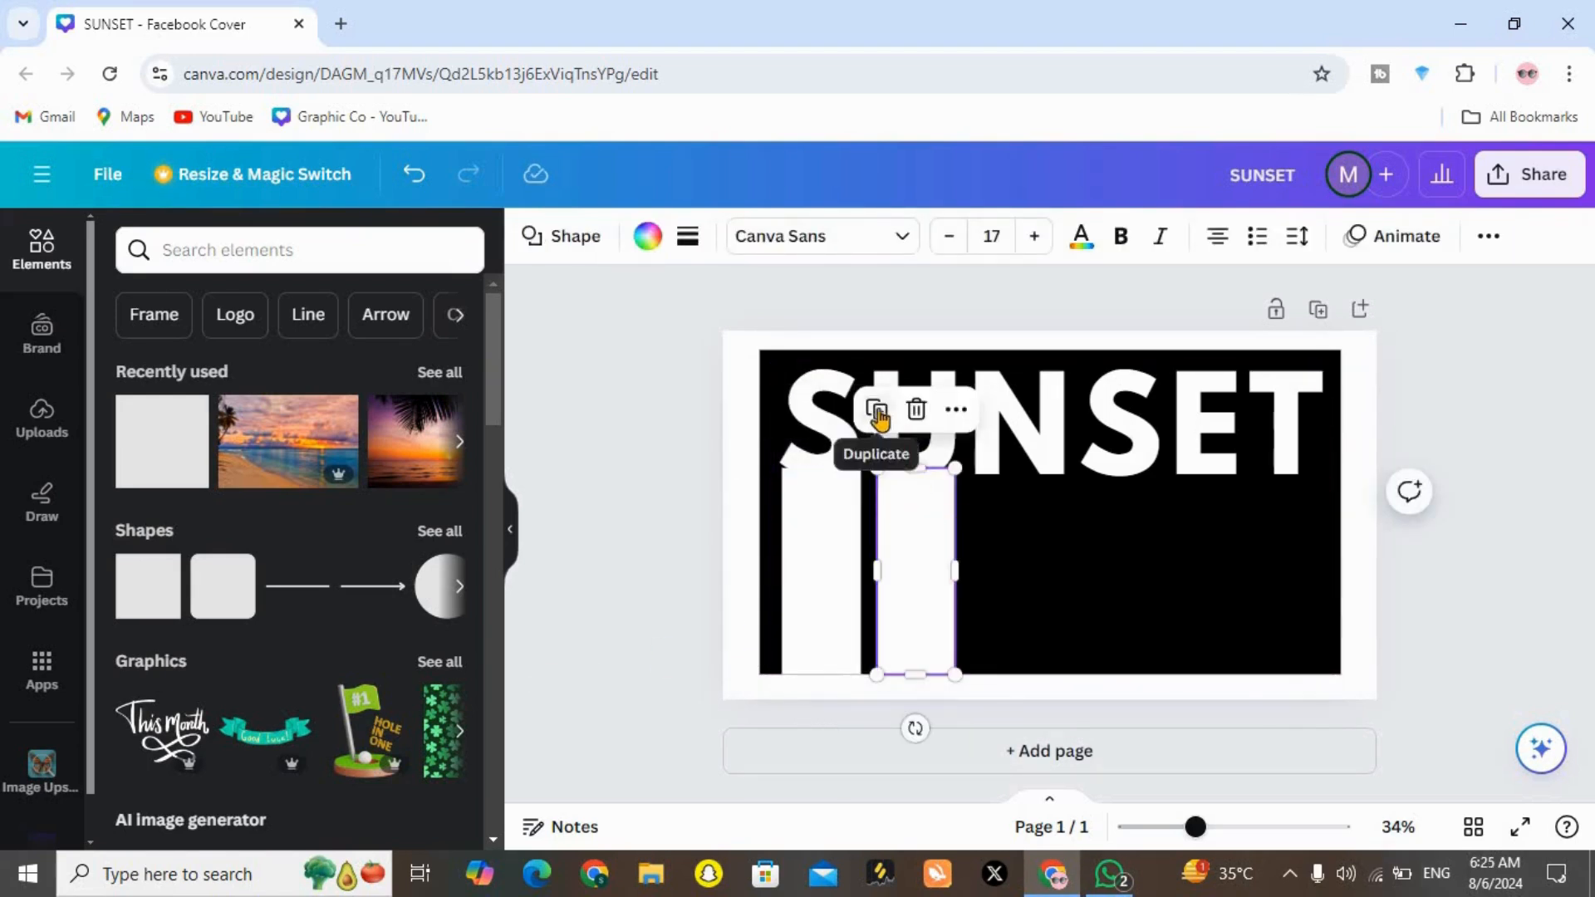
click(872, 414)
click(883, 416)
click(996, 498)
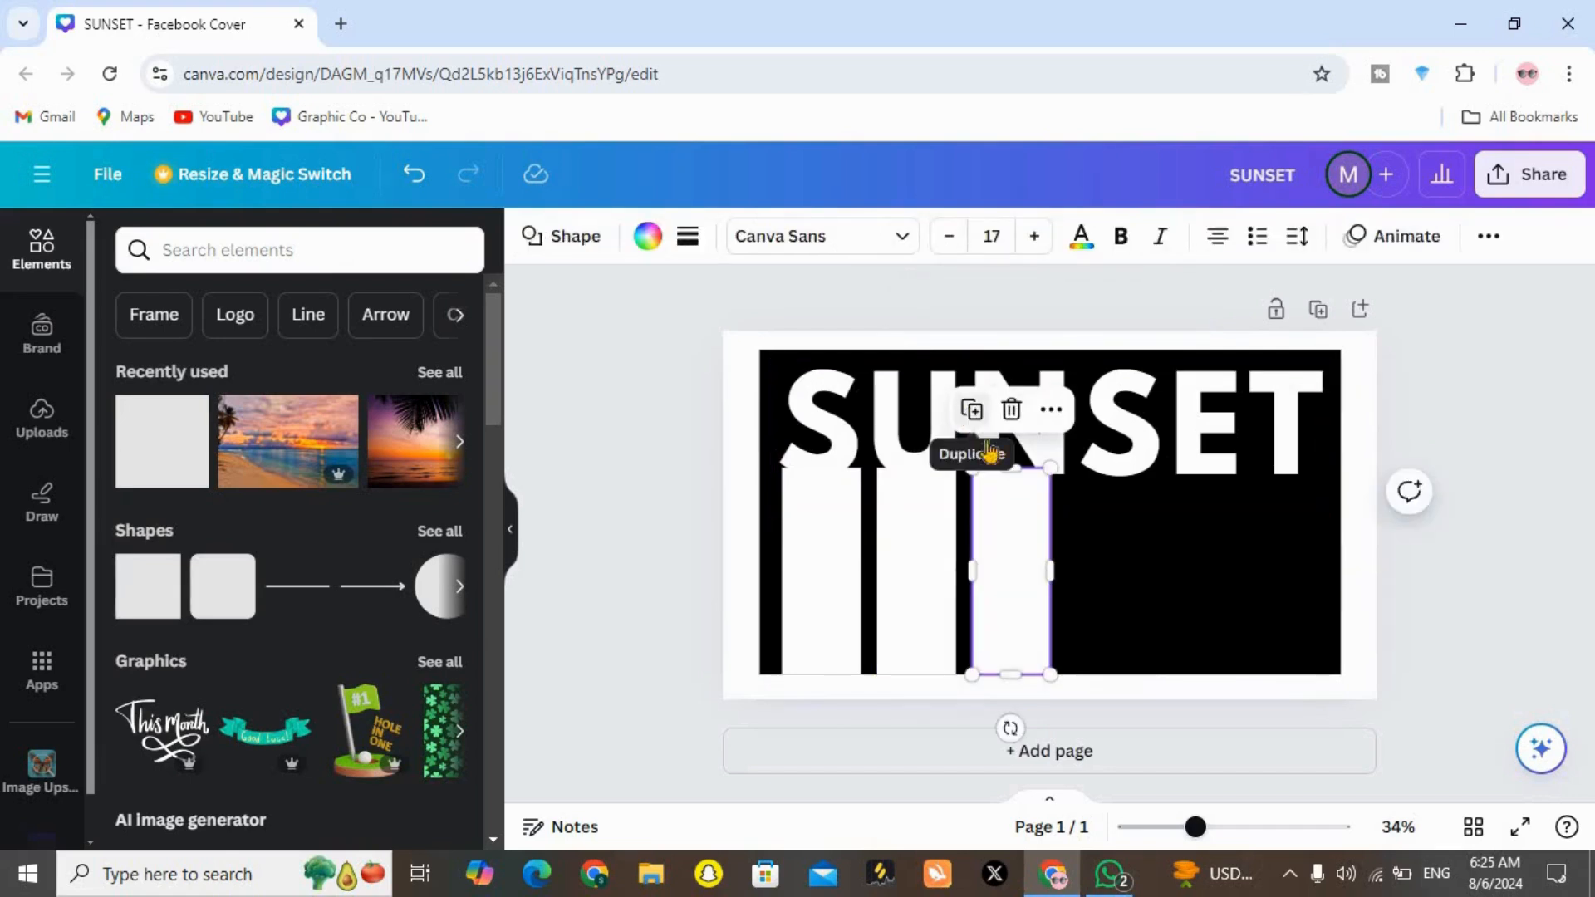
click(971, 410)
drag(1042, 553, 1118, 578)
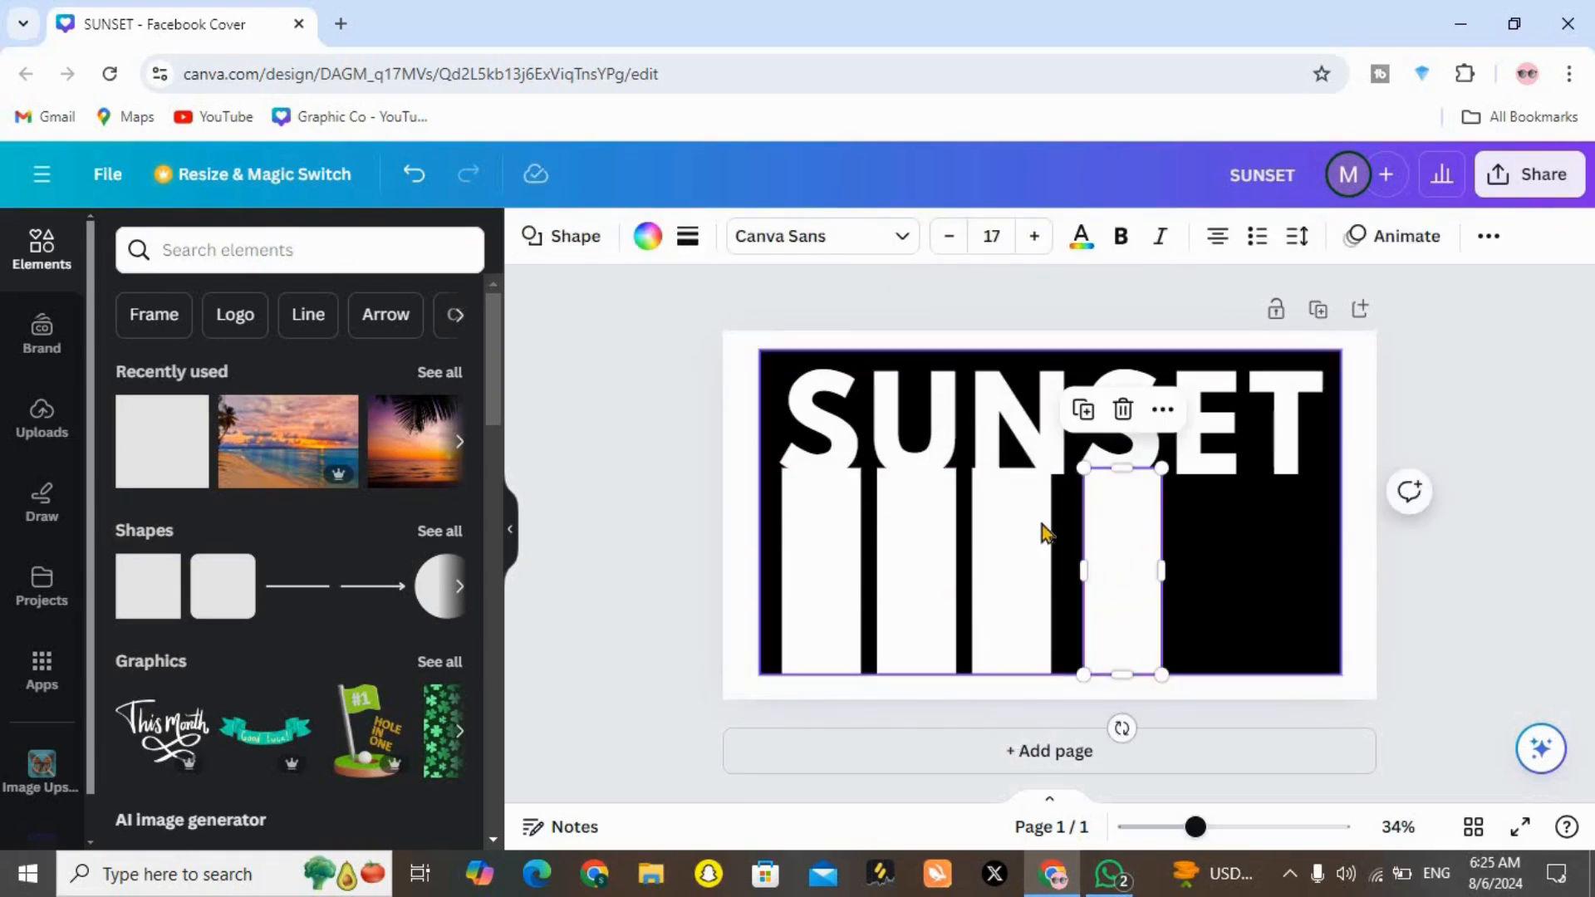
Duplicate the white bar beneath the letters E and T, and widen the black rectangle past the last bar
click(1079, 413)
drag(1250, 586, 1222, 581)
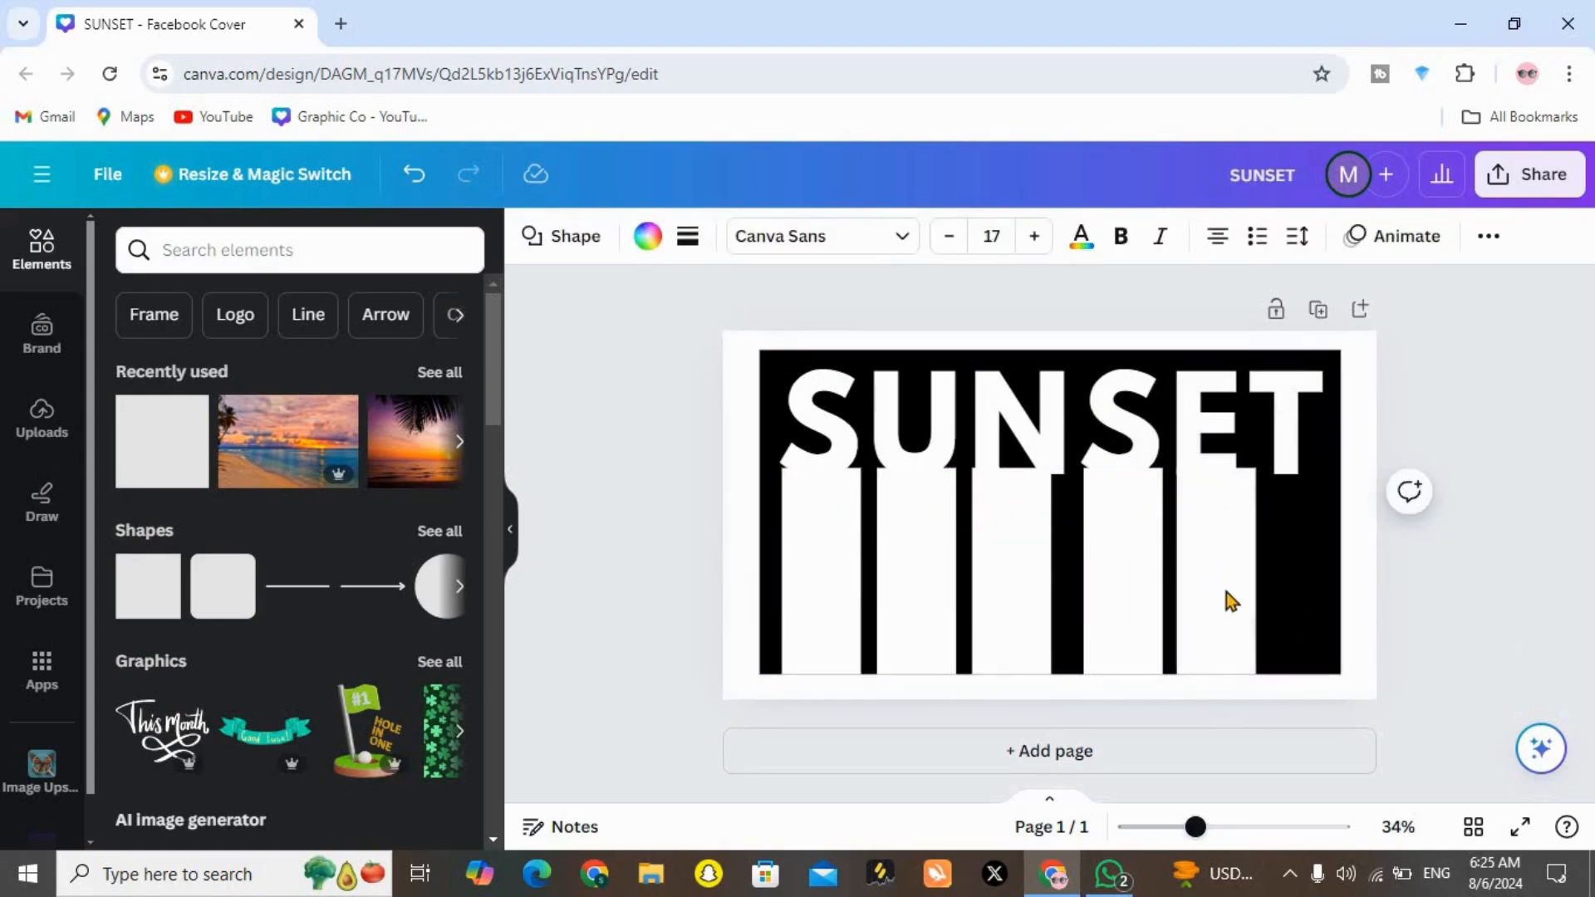
click(1195, 532)
click(1195, 531)
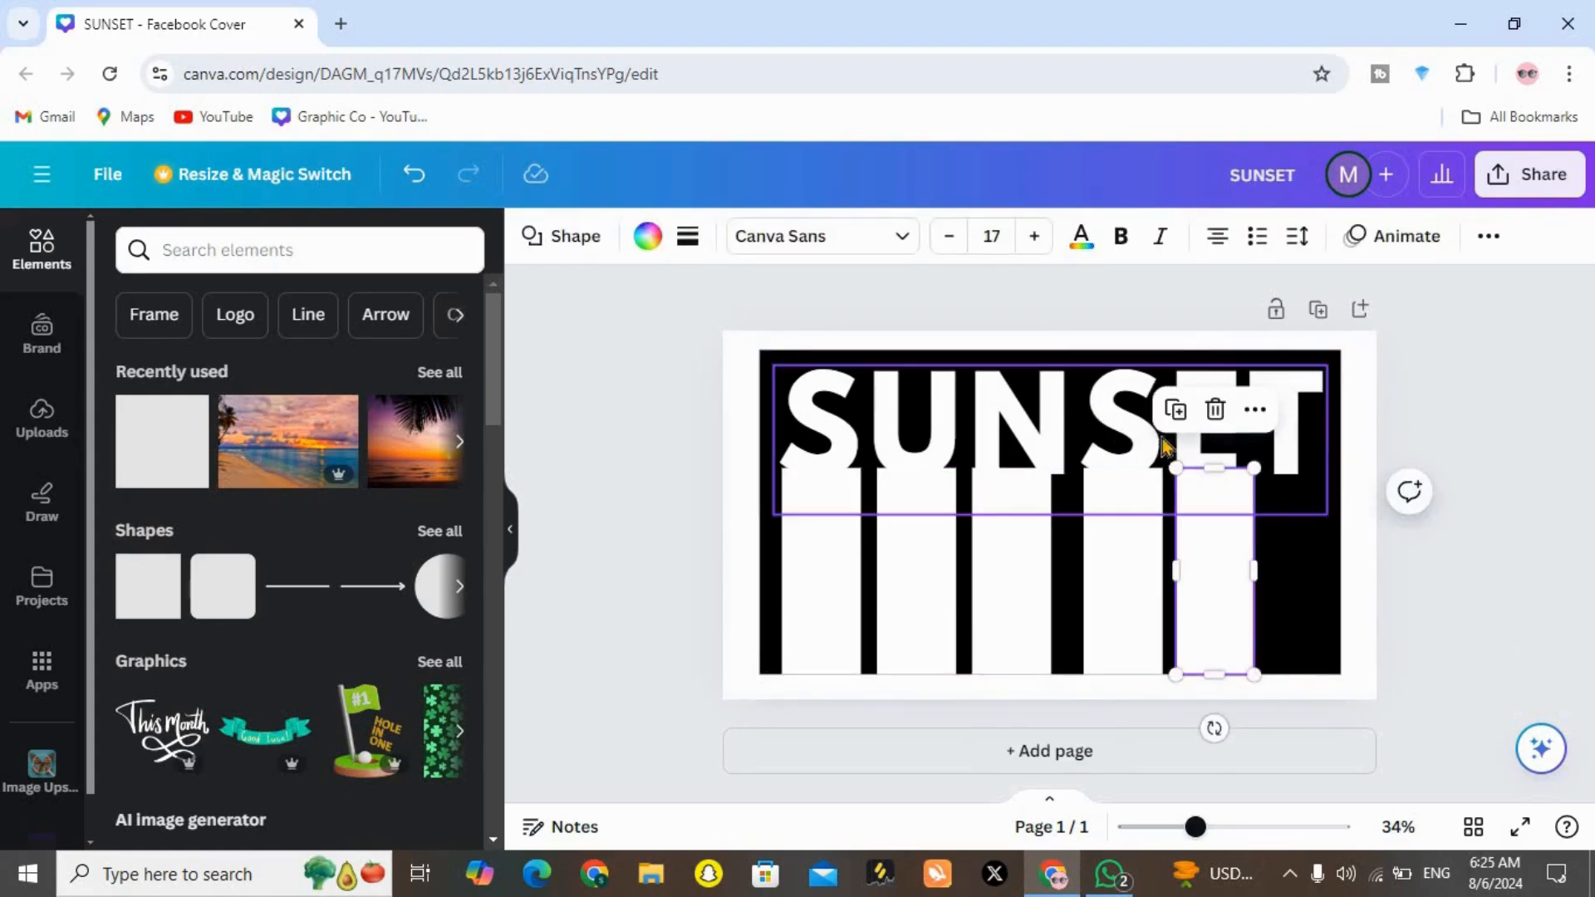
click(1175, 413)
drag(1232, 578, 1357, 513)
click(1327, 451)
click(773, 631)
Set the SUNSET text's letter spacing to 88
click(1283, 490)
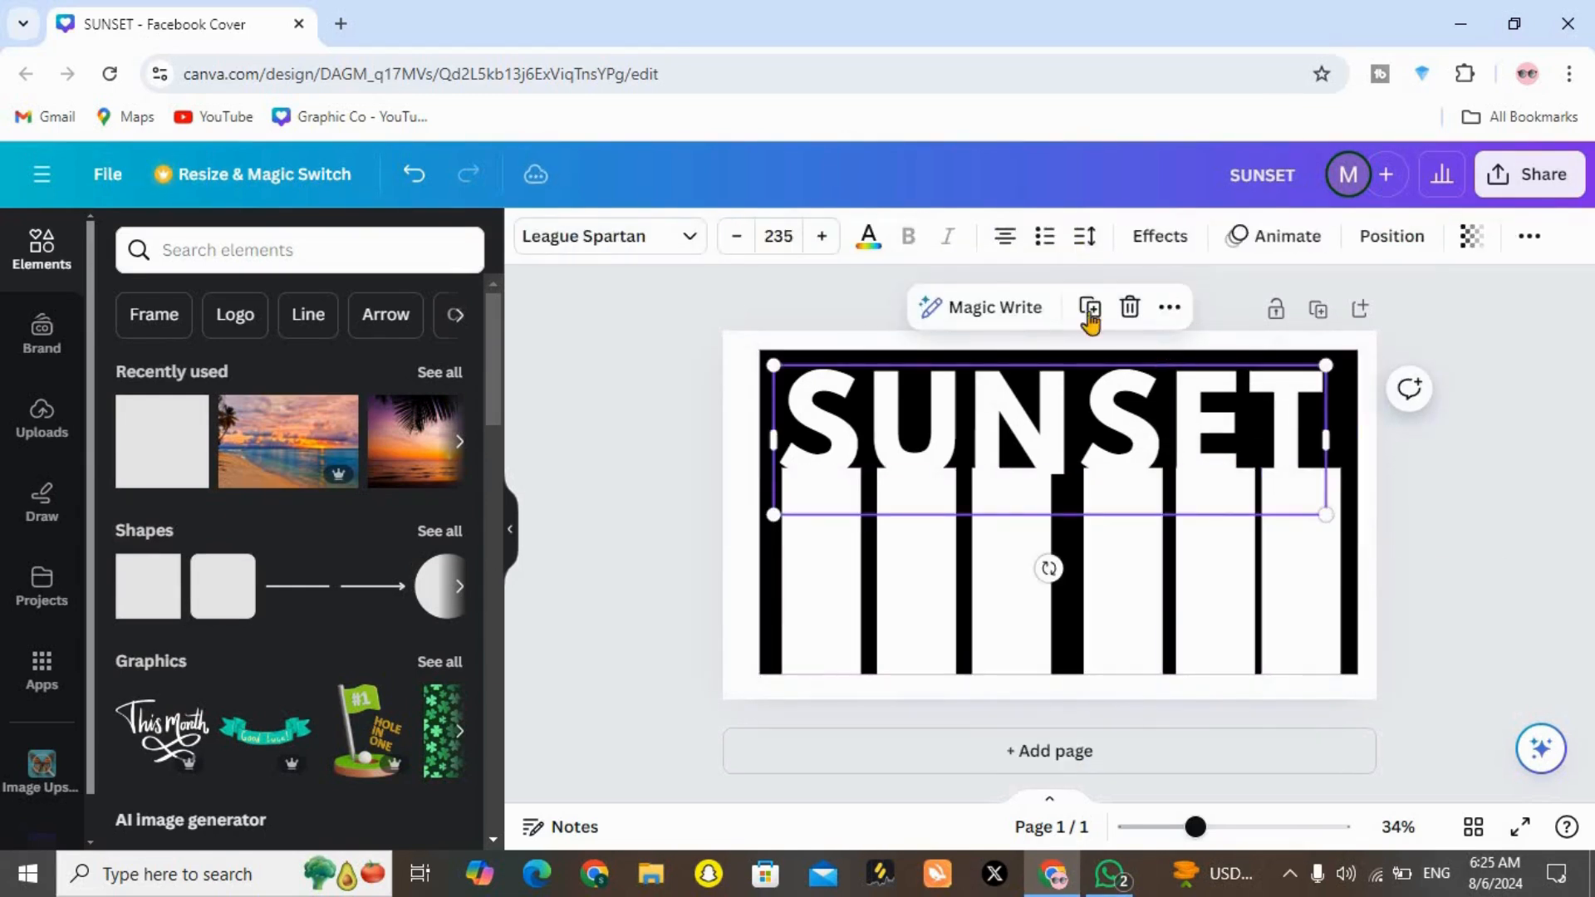
click(1084, 236)
drag(1144, 348, 1157, 349)
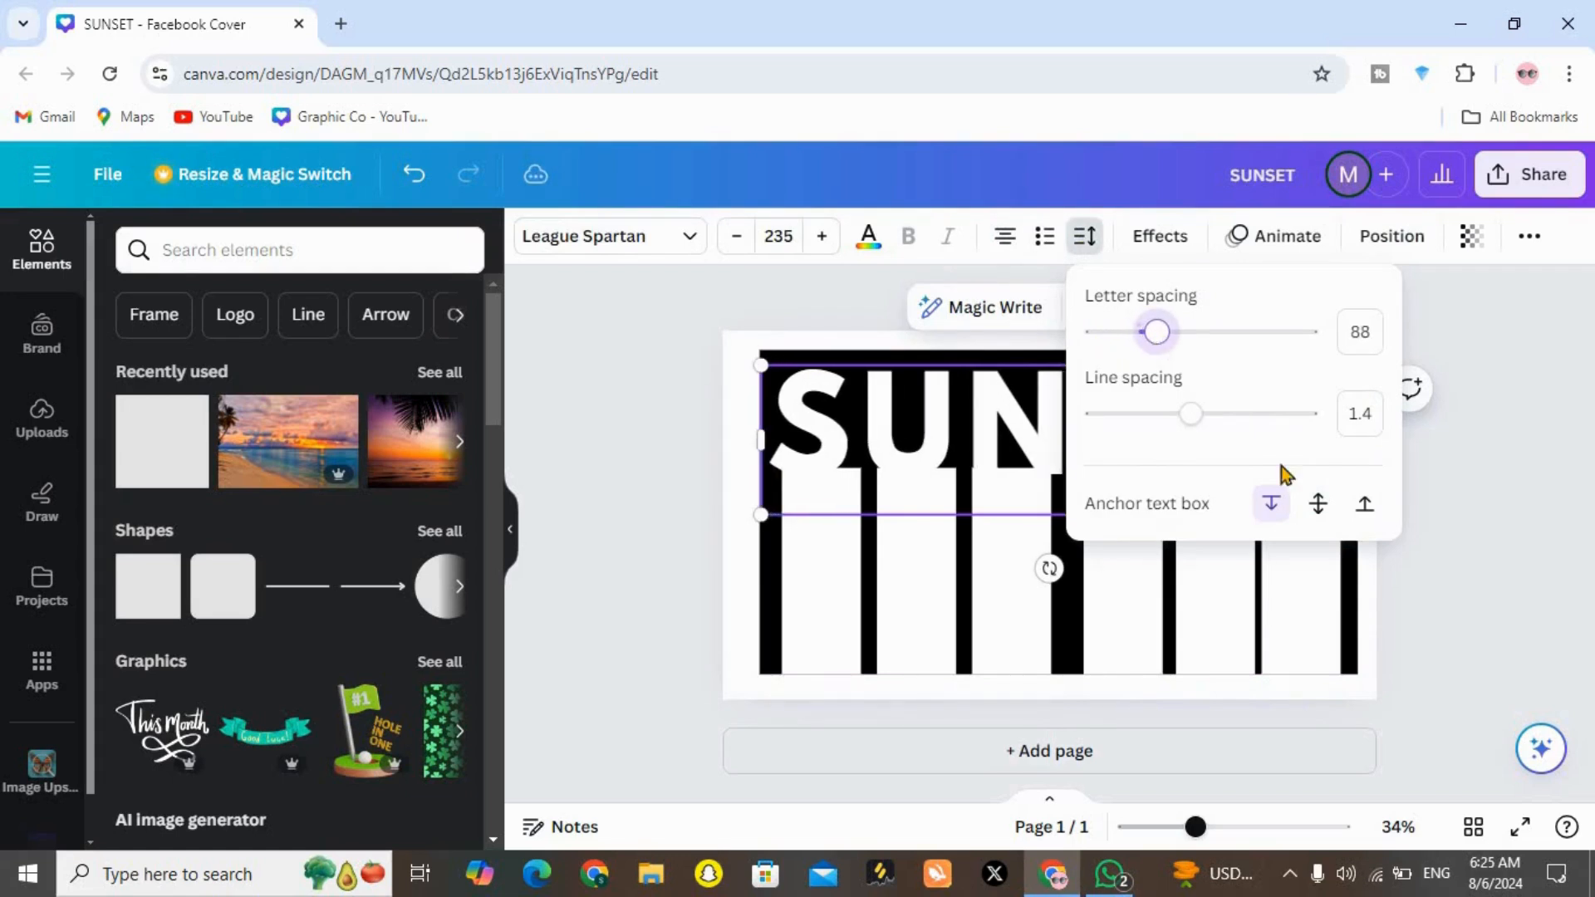
click(1367, 570)
Shift the first two white bars slightly outward to line up beneath the letters S and U
drag(1010, 608, 1009, 608)
click(898, 604)
drag(899, 604, 892, 604)
drag(836, 598, 825, 598)
click(620, 640)
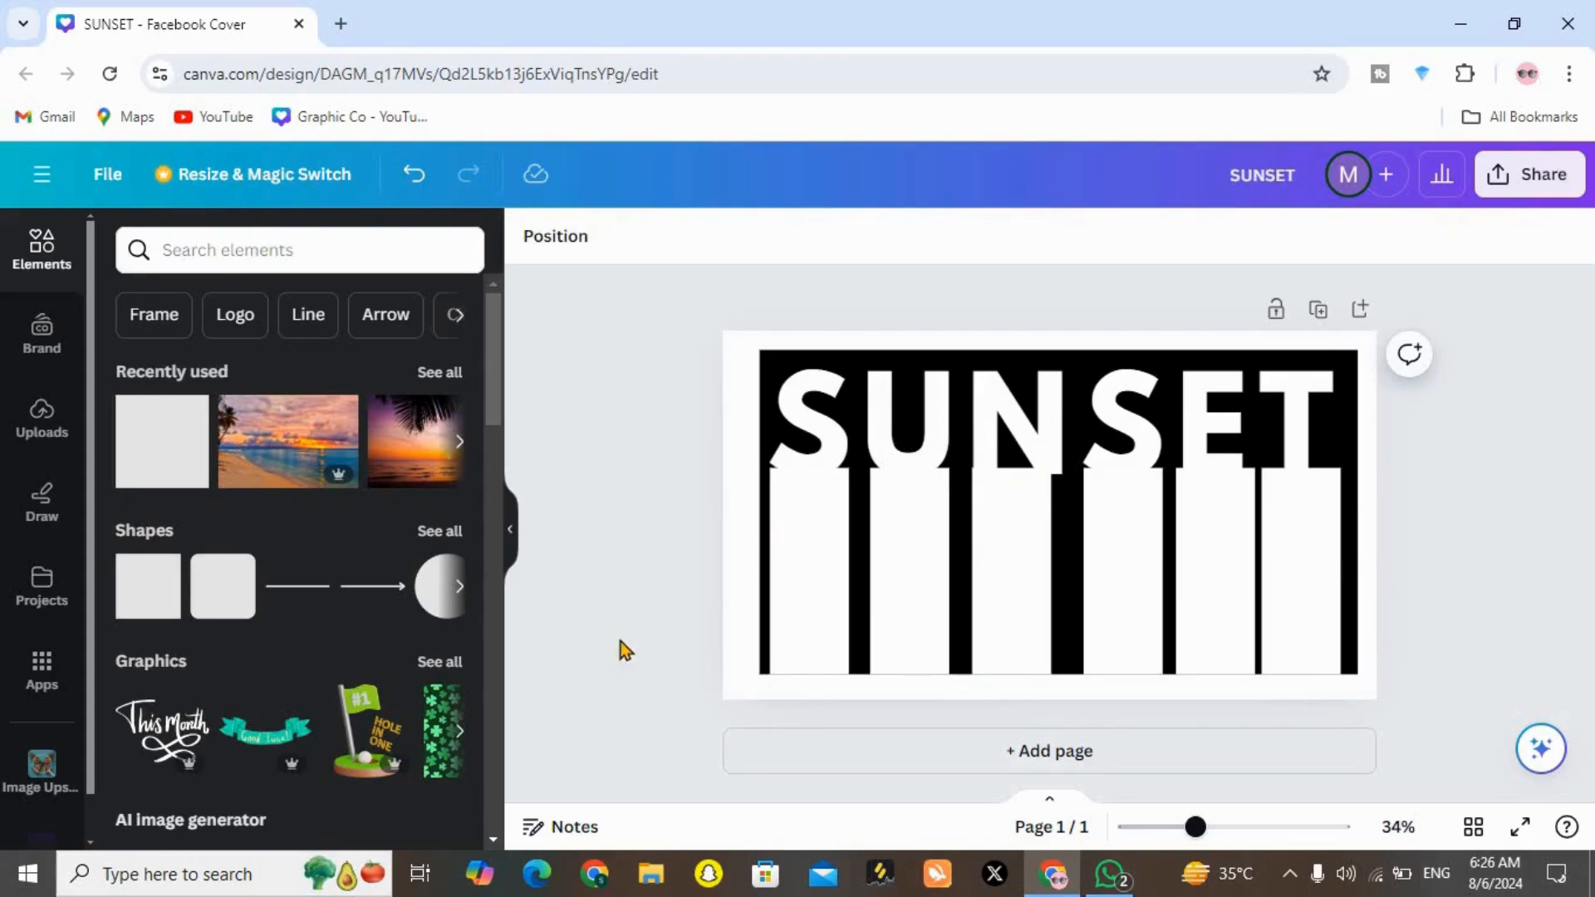
Add a circle from the full shapes collection and fill it with the document's pure black
click(440, 532)
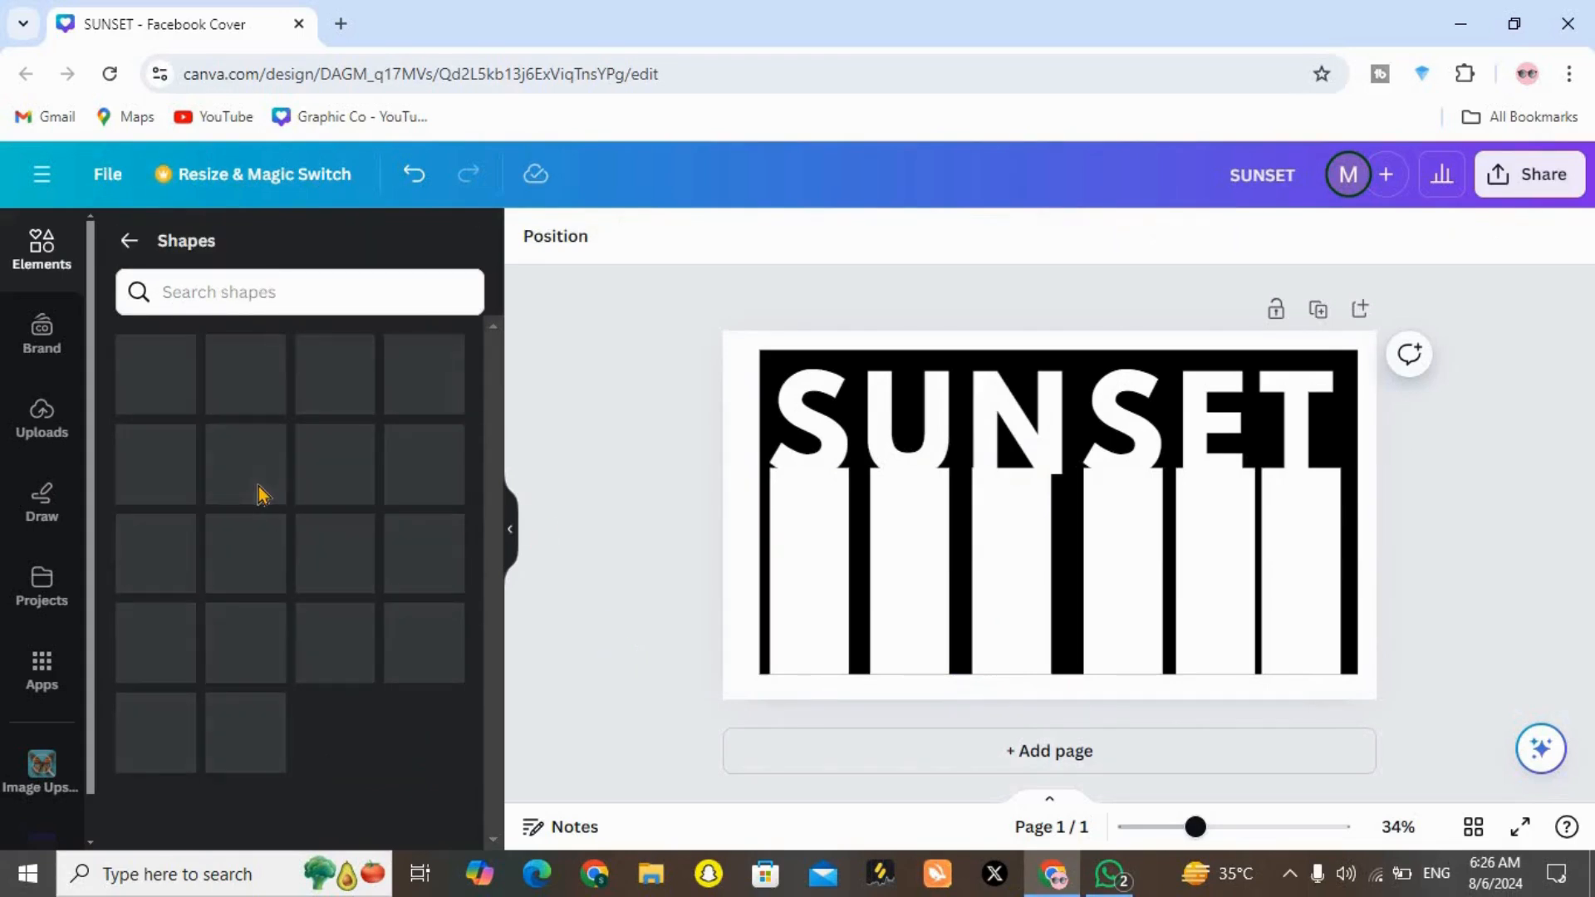
click(333, 844)
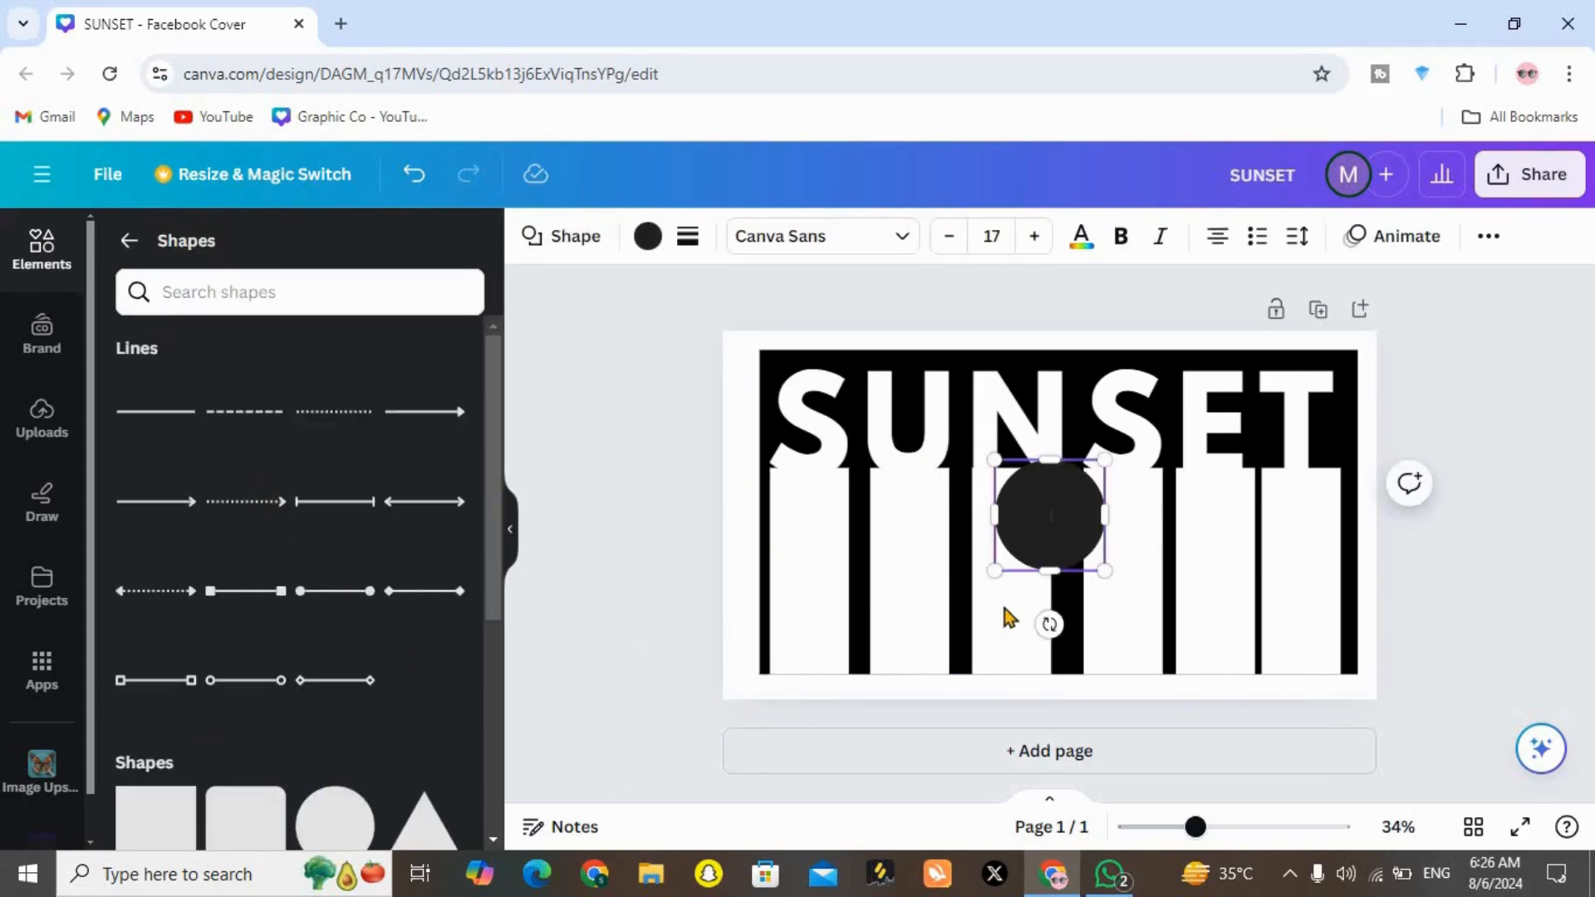
click(648, 238)
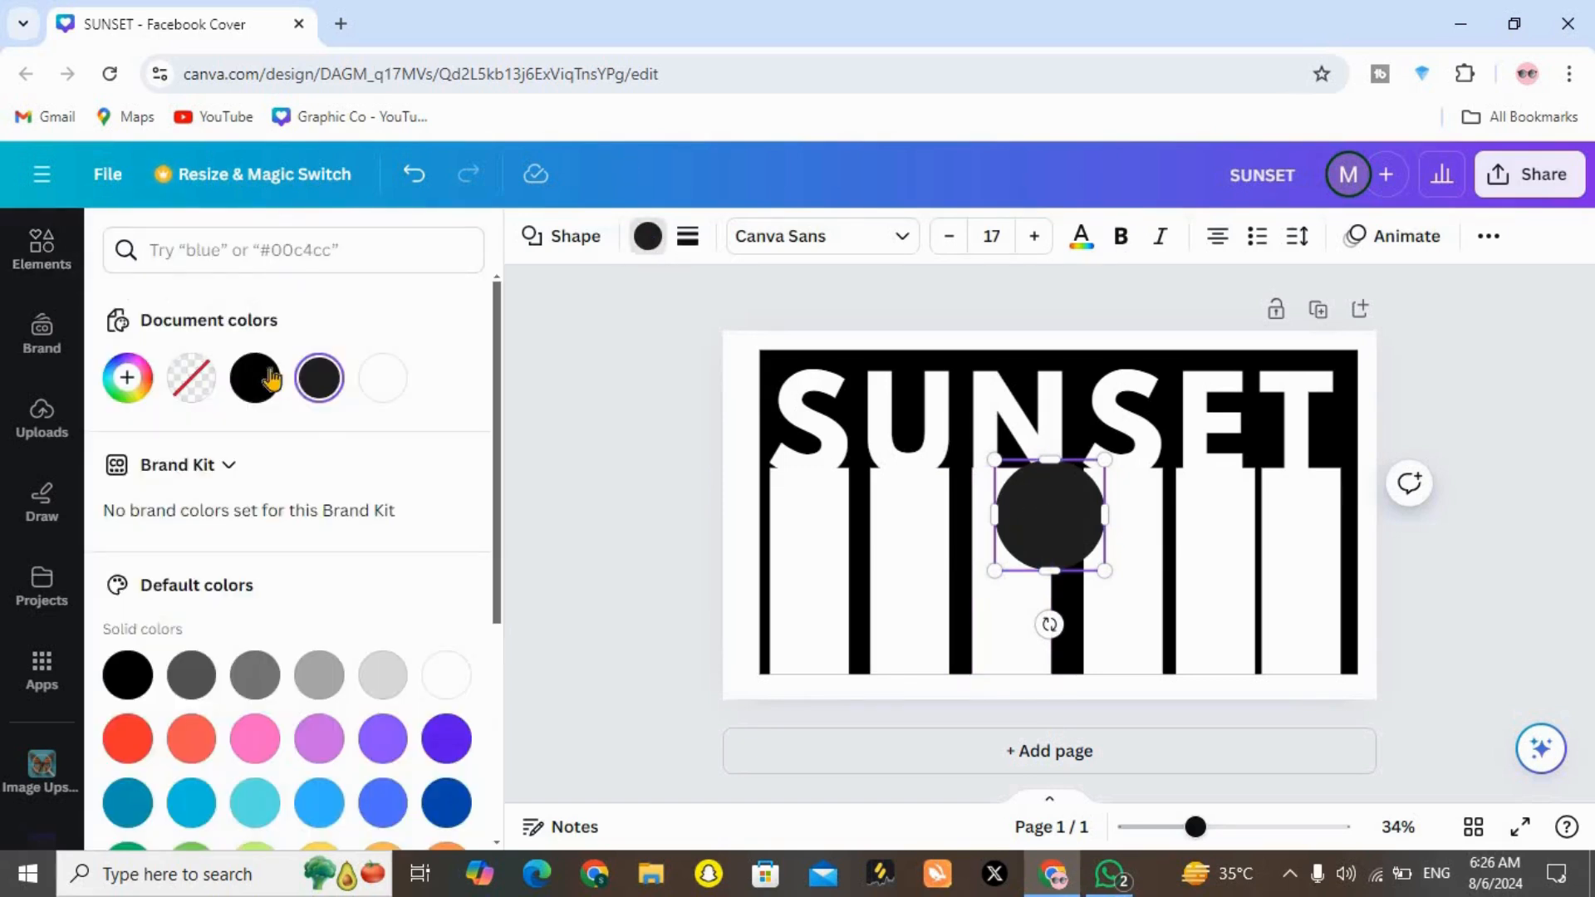
click(254, 378)
click(1033, 541)
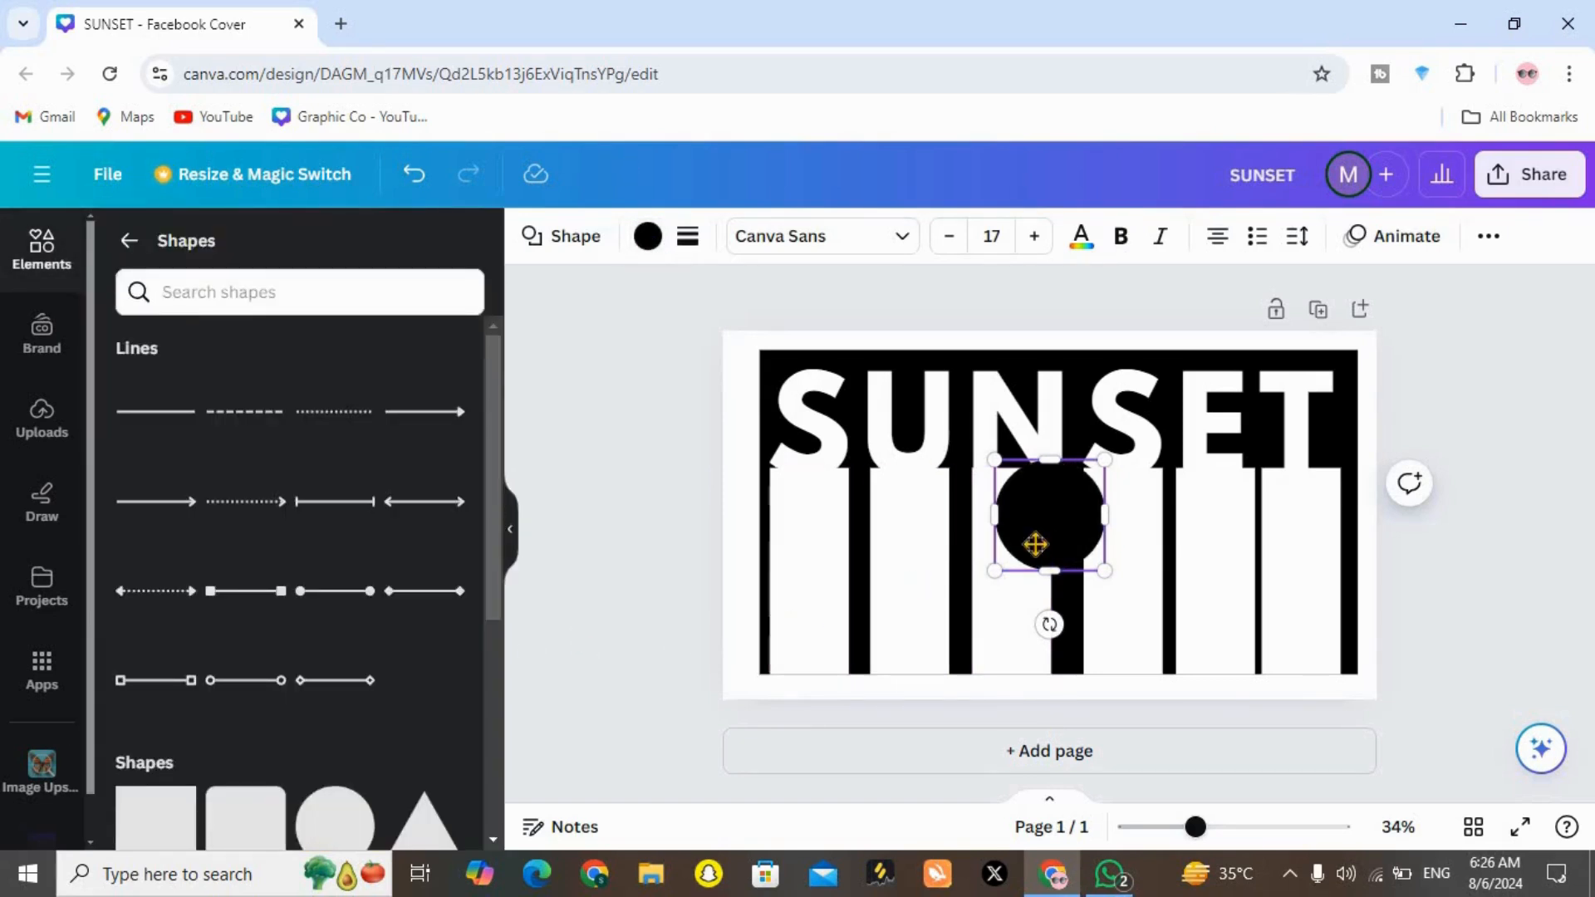
Stretch the black circle into an ellipse as wide as the design and place it over the bars' lower ends
drag(1032, 540, 754, 544)
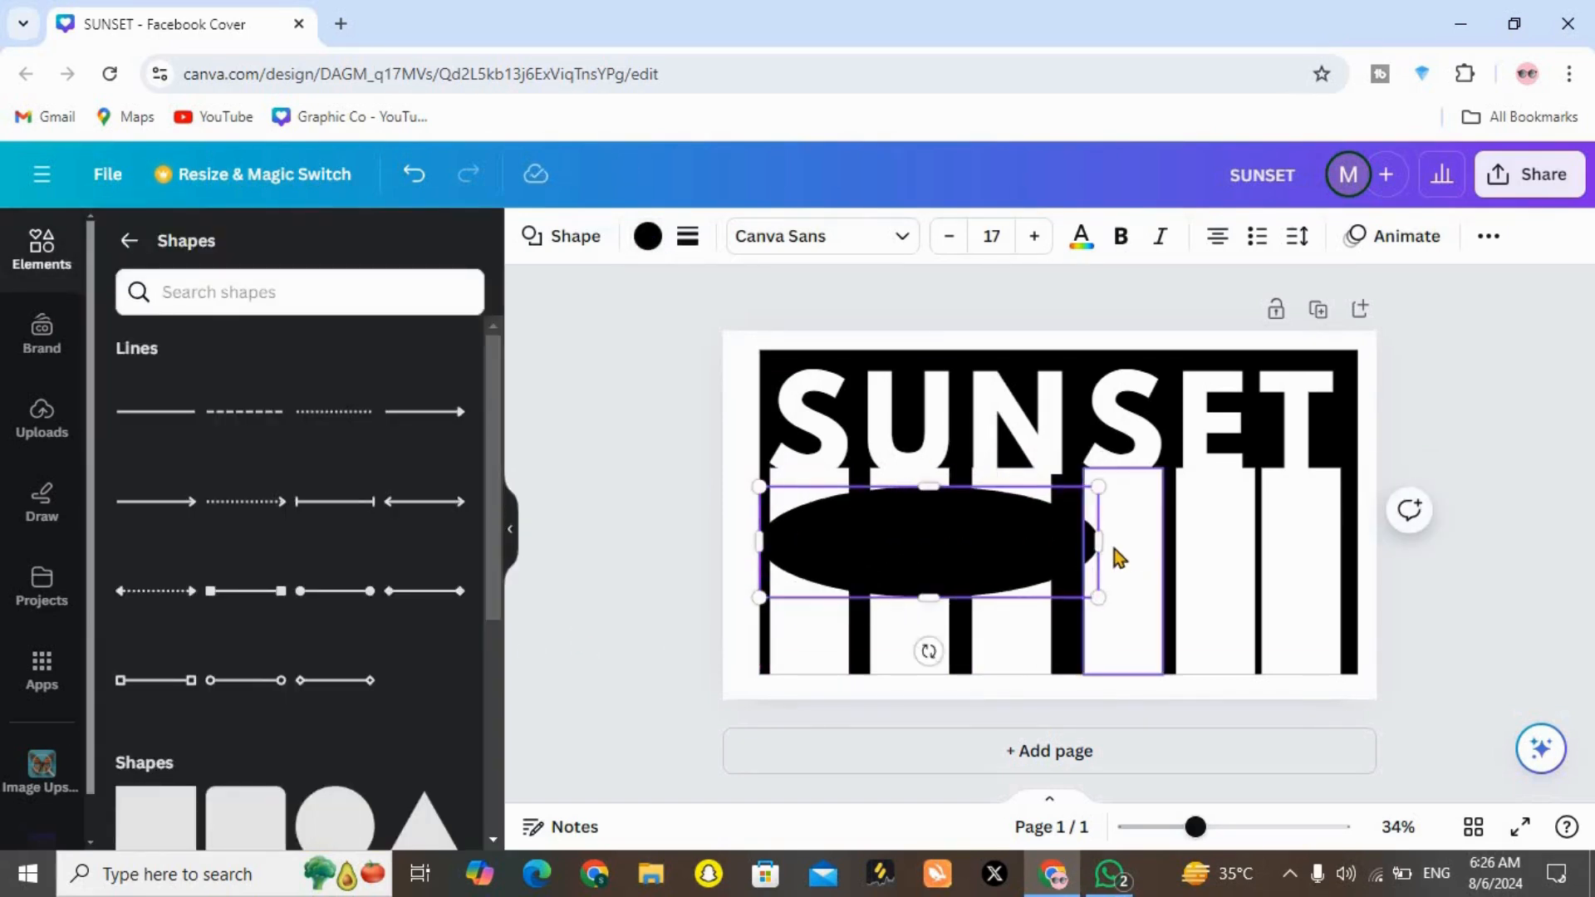
drag(1098, 544, 1369, 542)
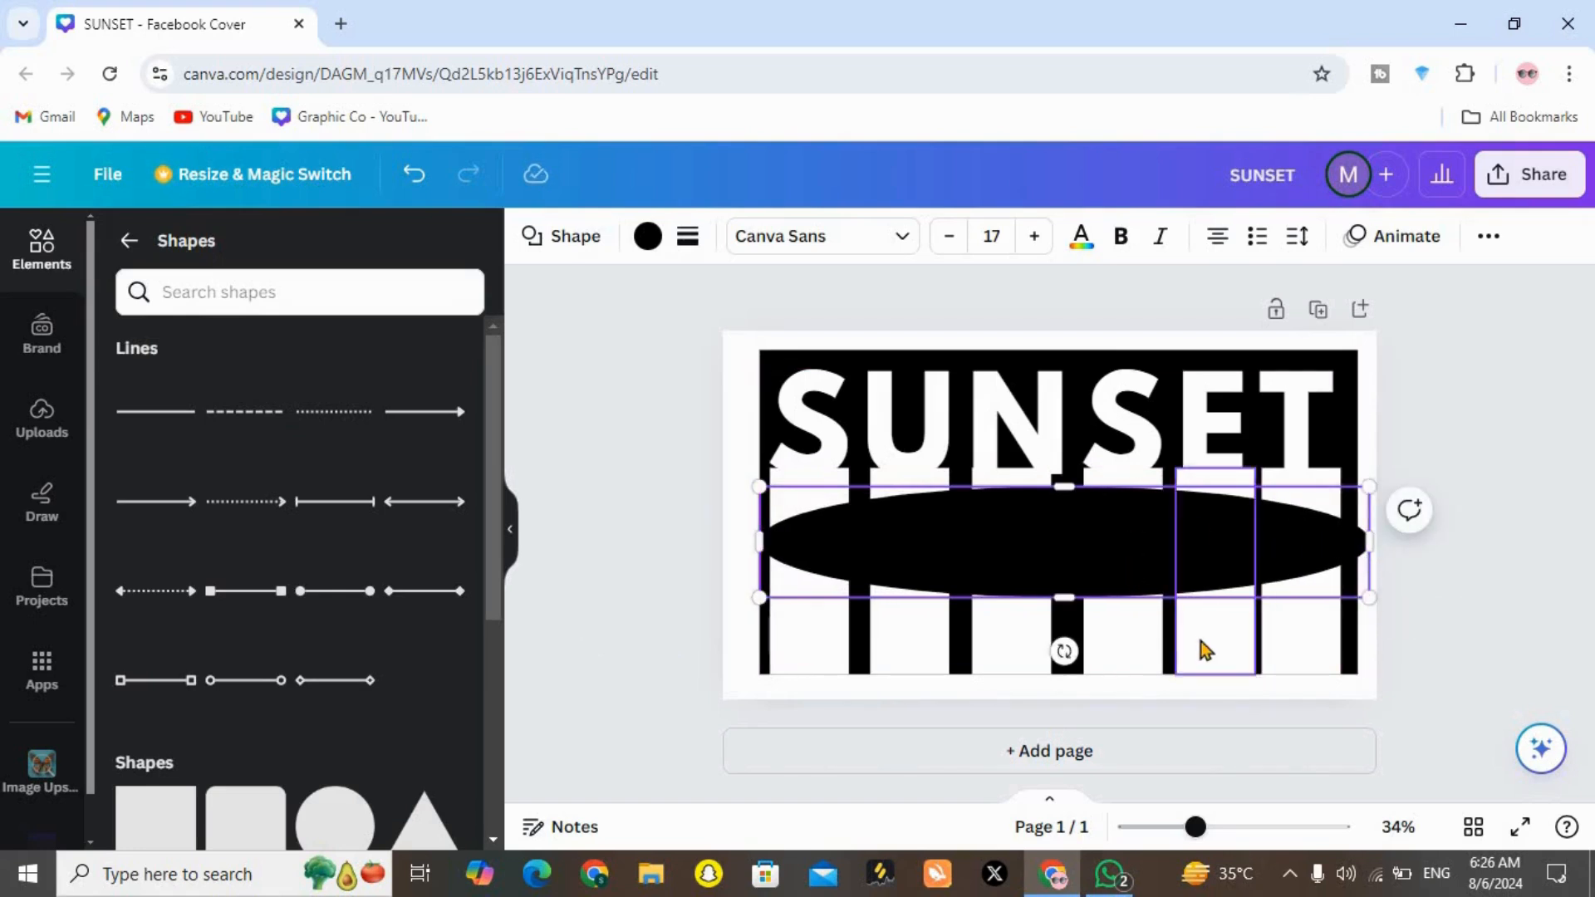
drag(1082, 556, 1074, 646)
click(1474, 687)
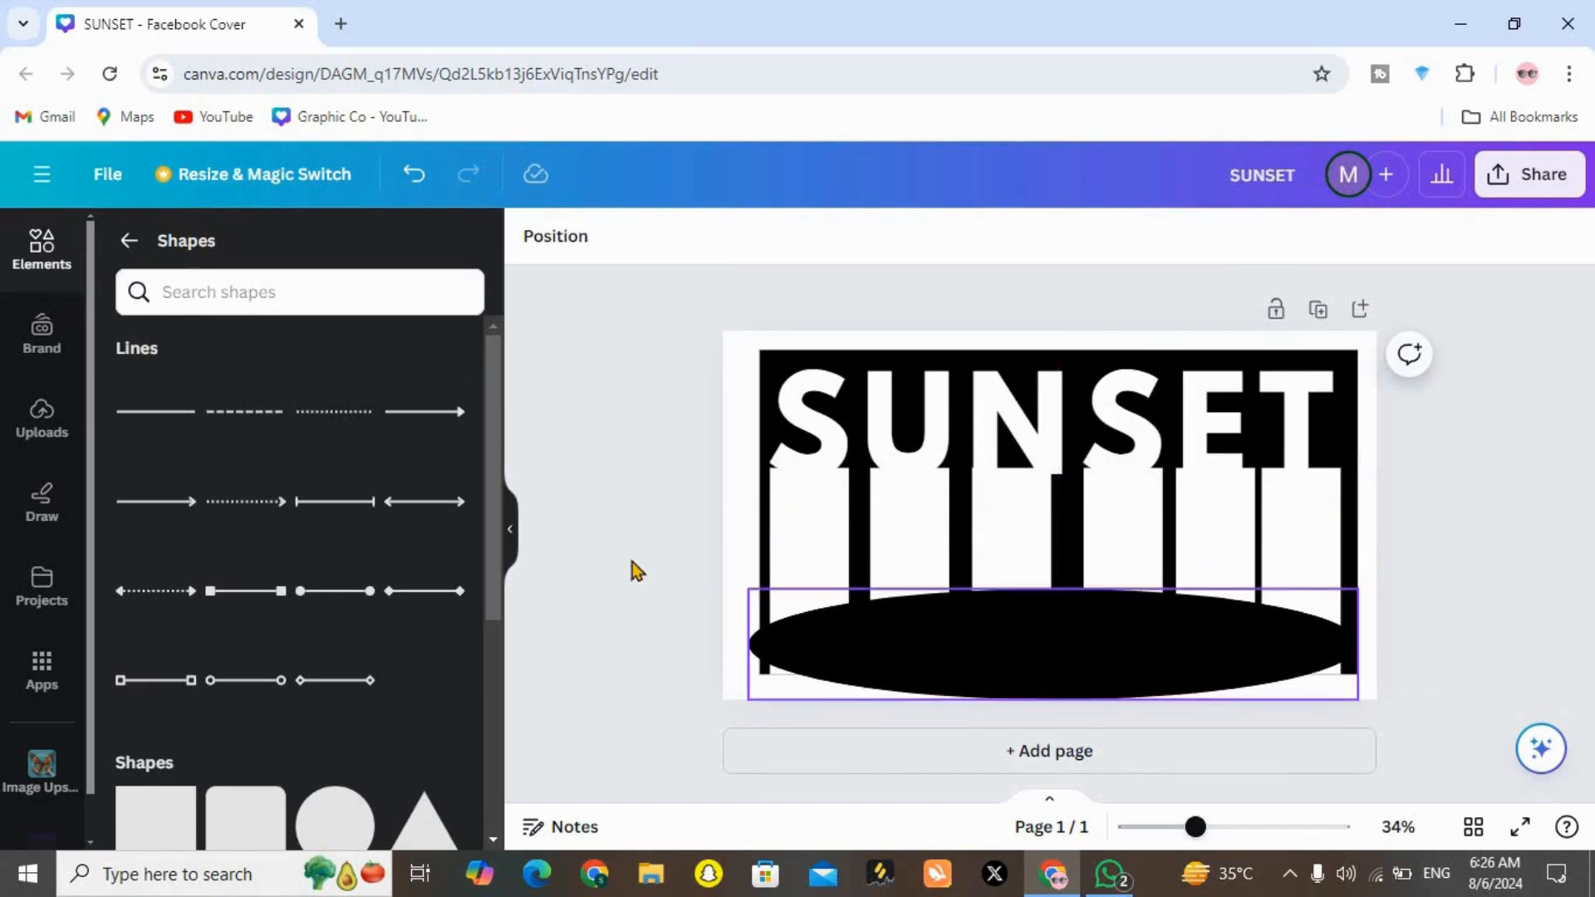
Download the design as a PNG at size 1 (1,640 × 924 px)
click(1531, 187)
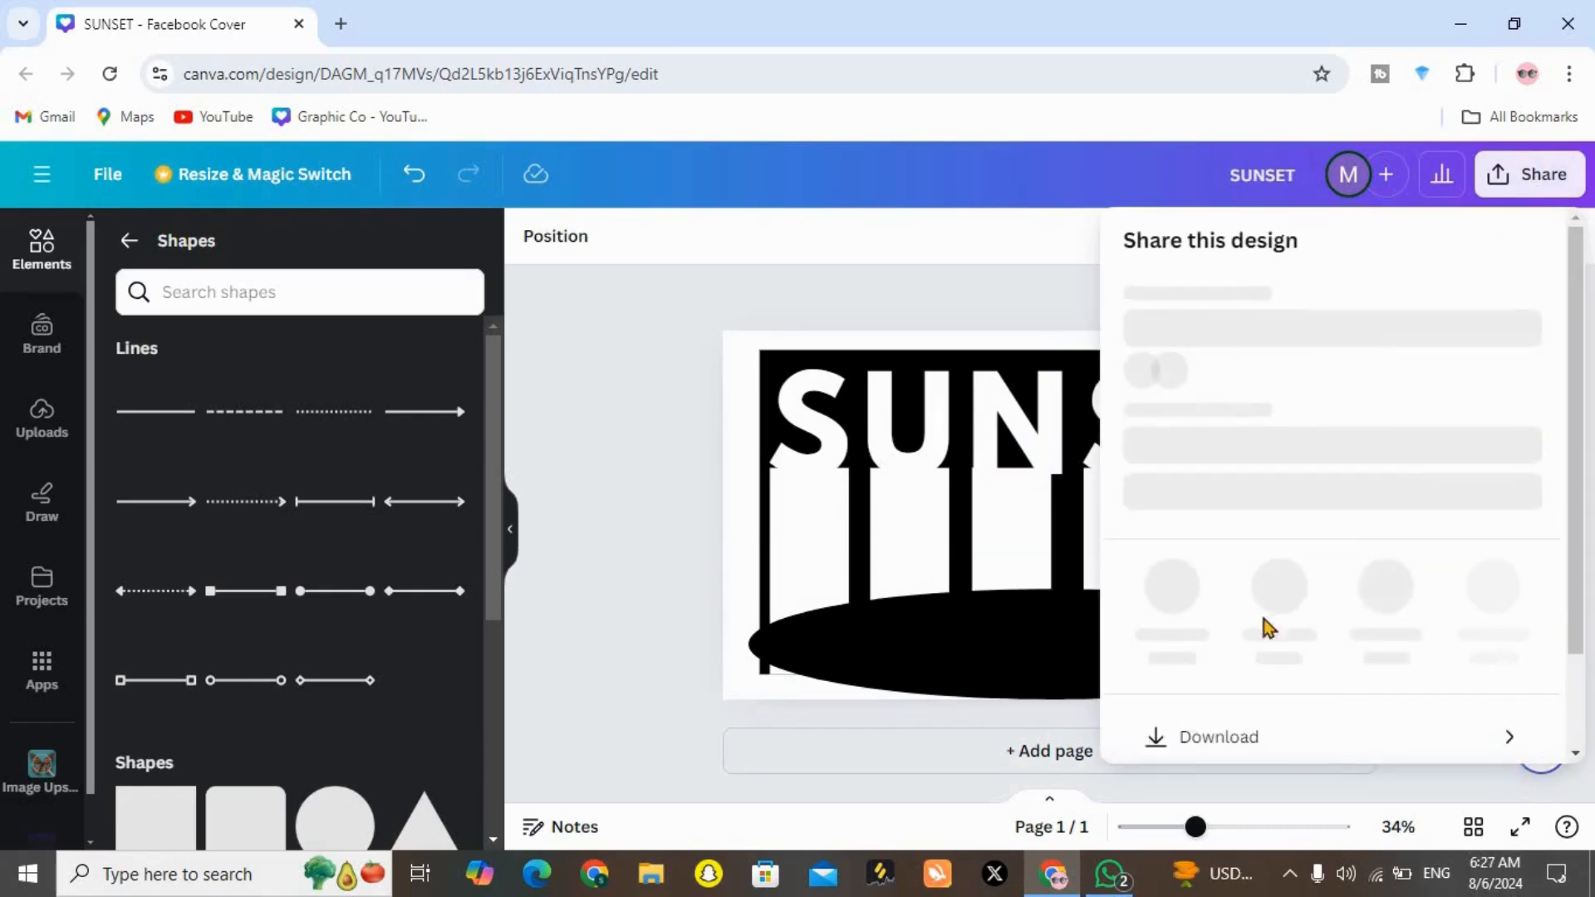
click(1212, 737)
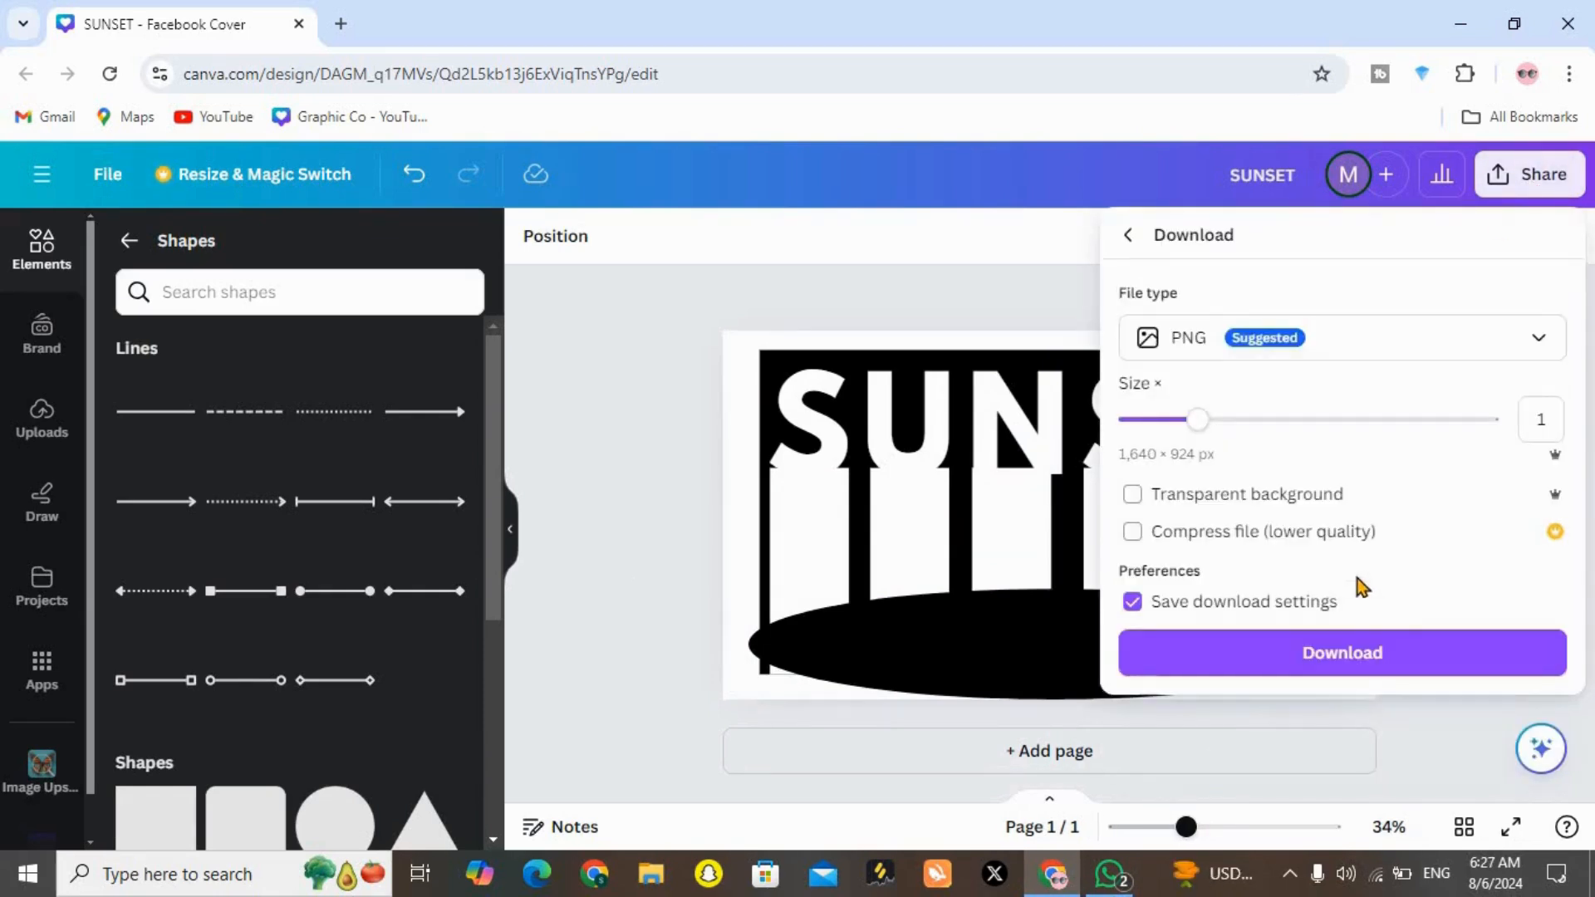
click(1376, 656)
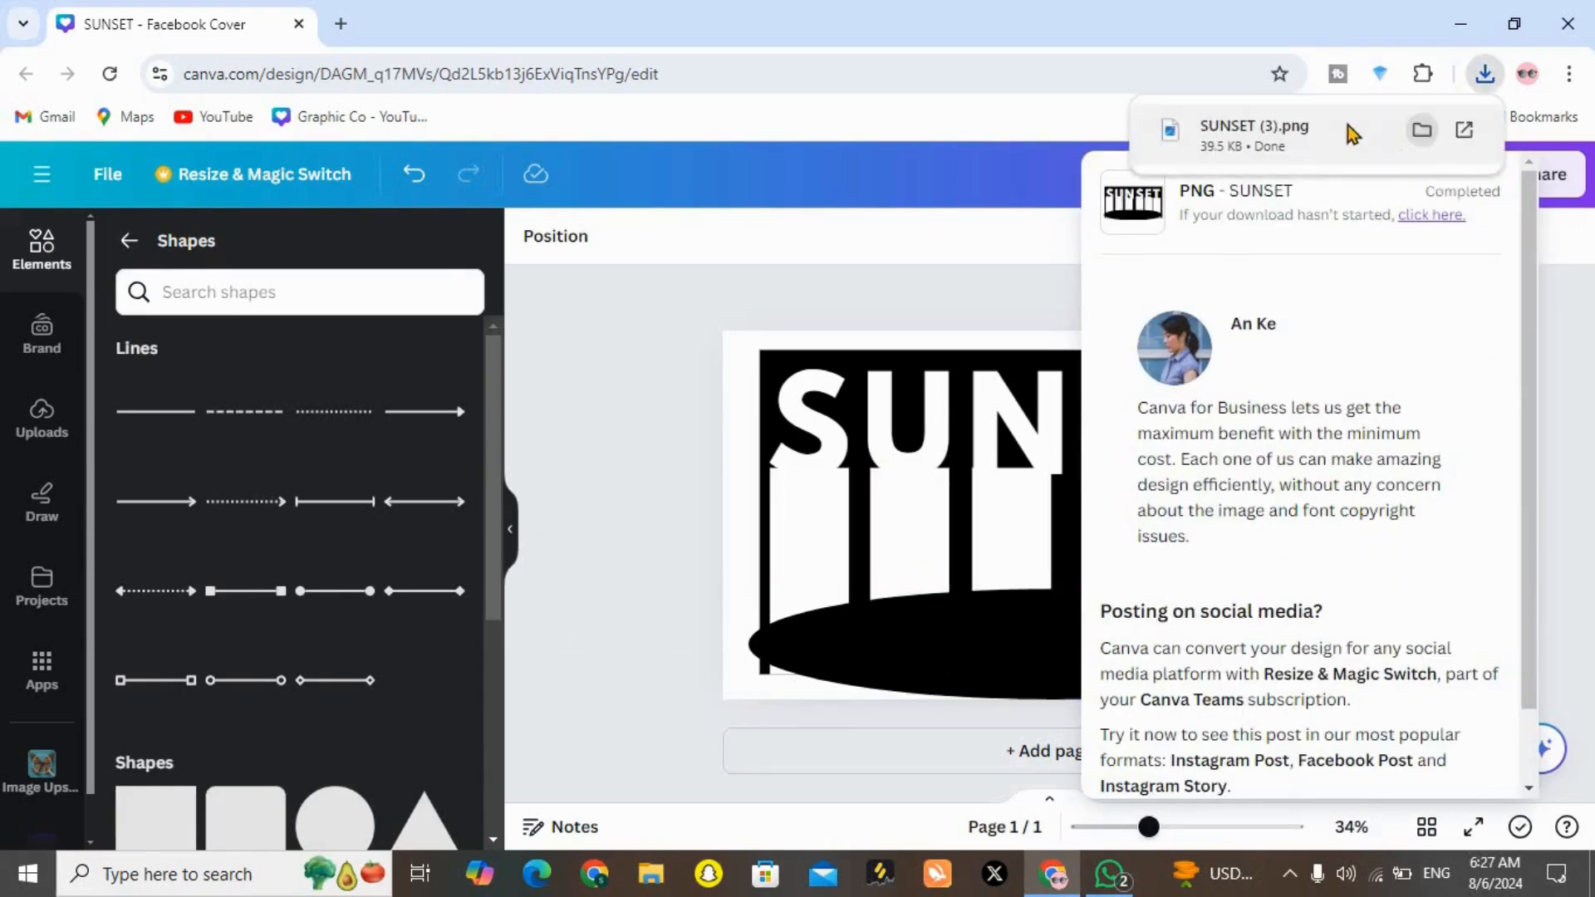
Upload the downloaded SUNSET (3).png to the image uploads and add a blank second page
drag(475, 482, 332, 515)
click(954, 751)
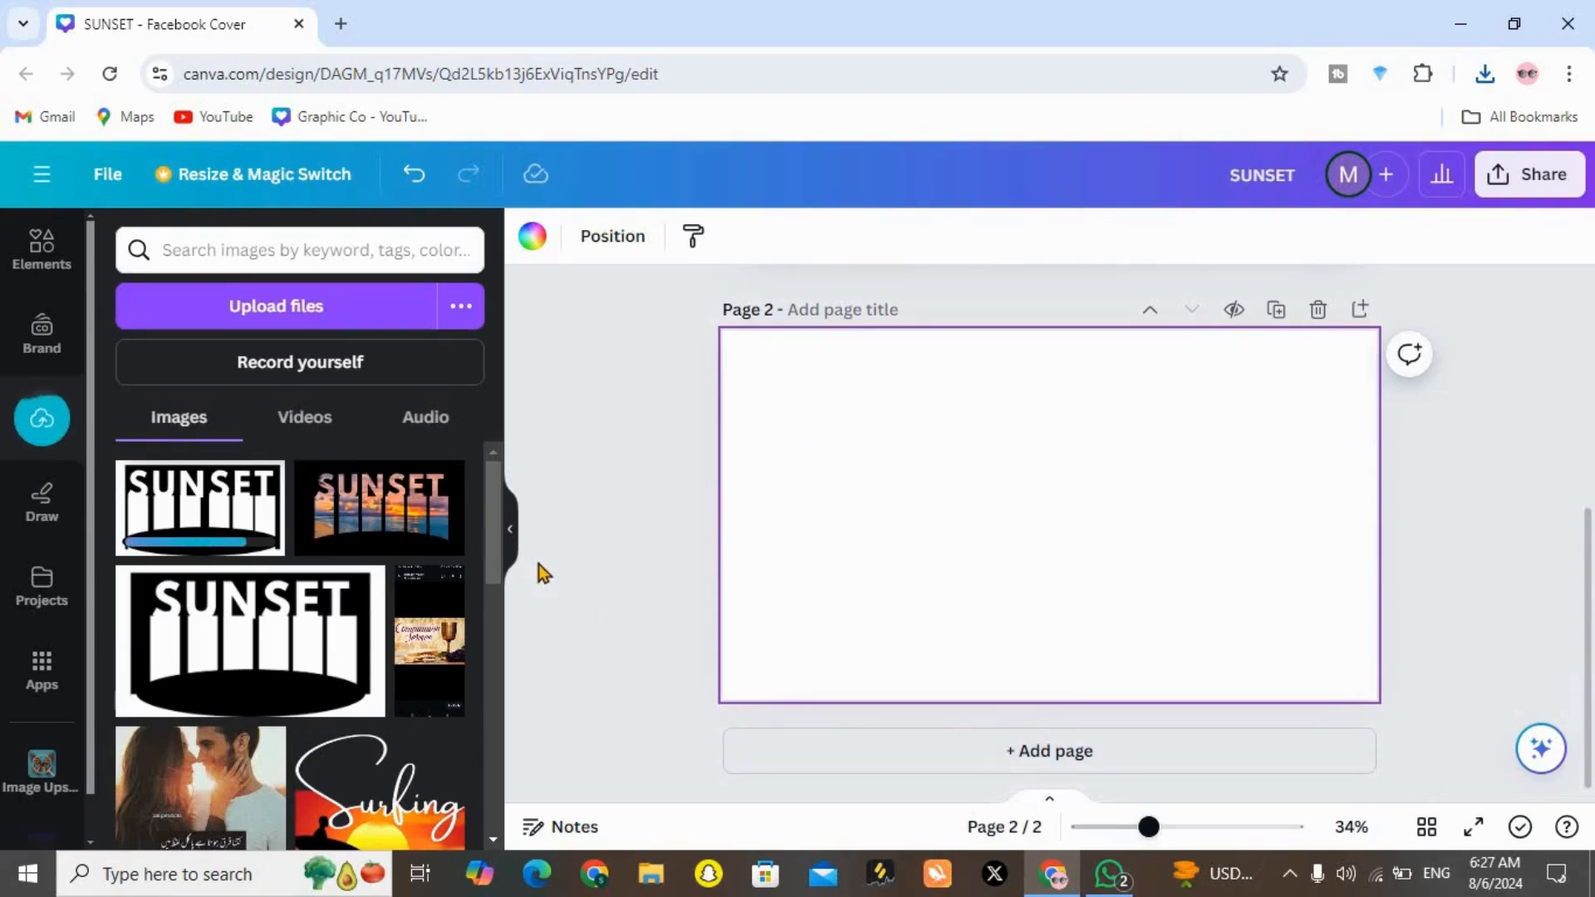
click(41, 249)
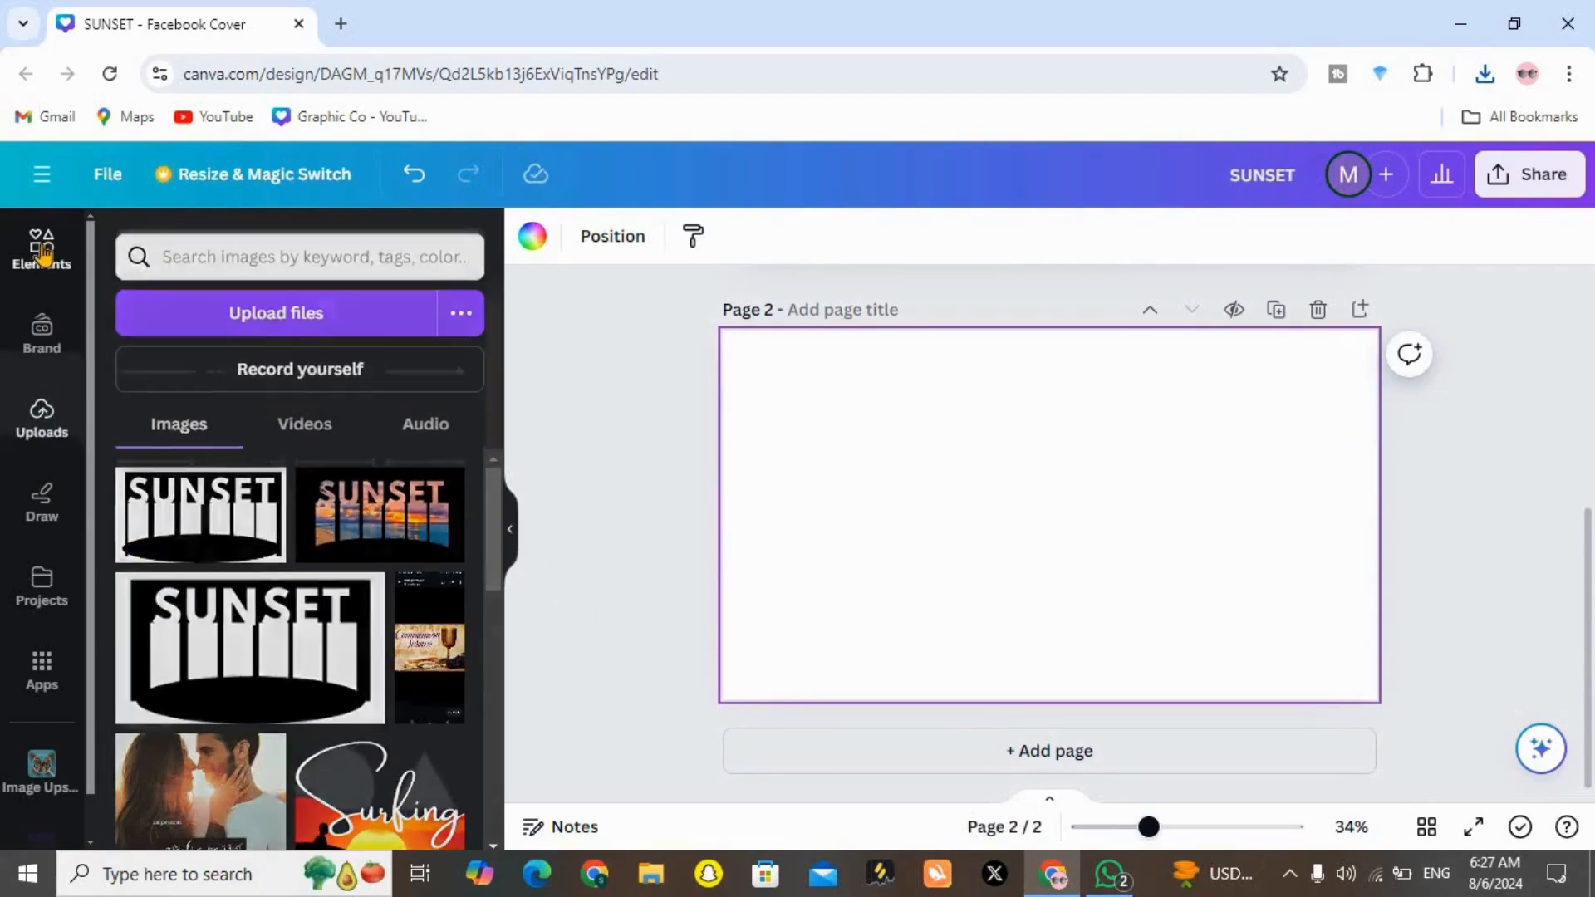
click(130, 241)
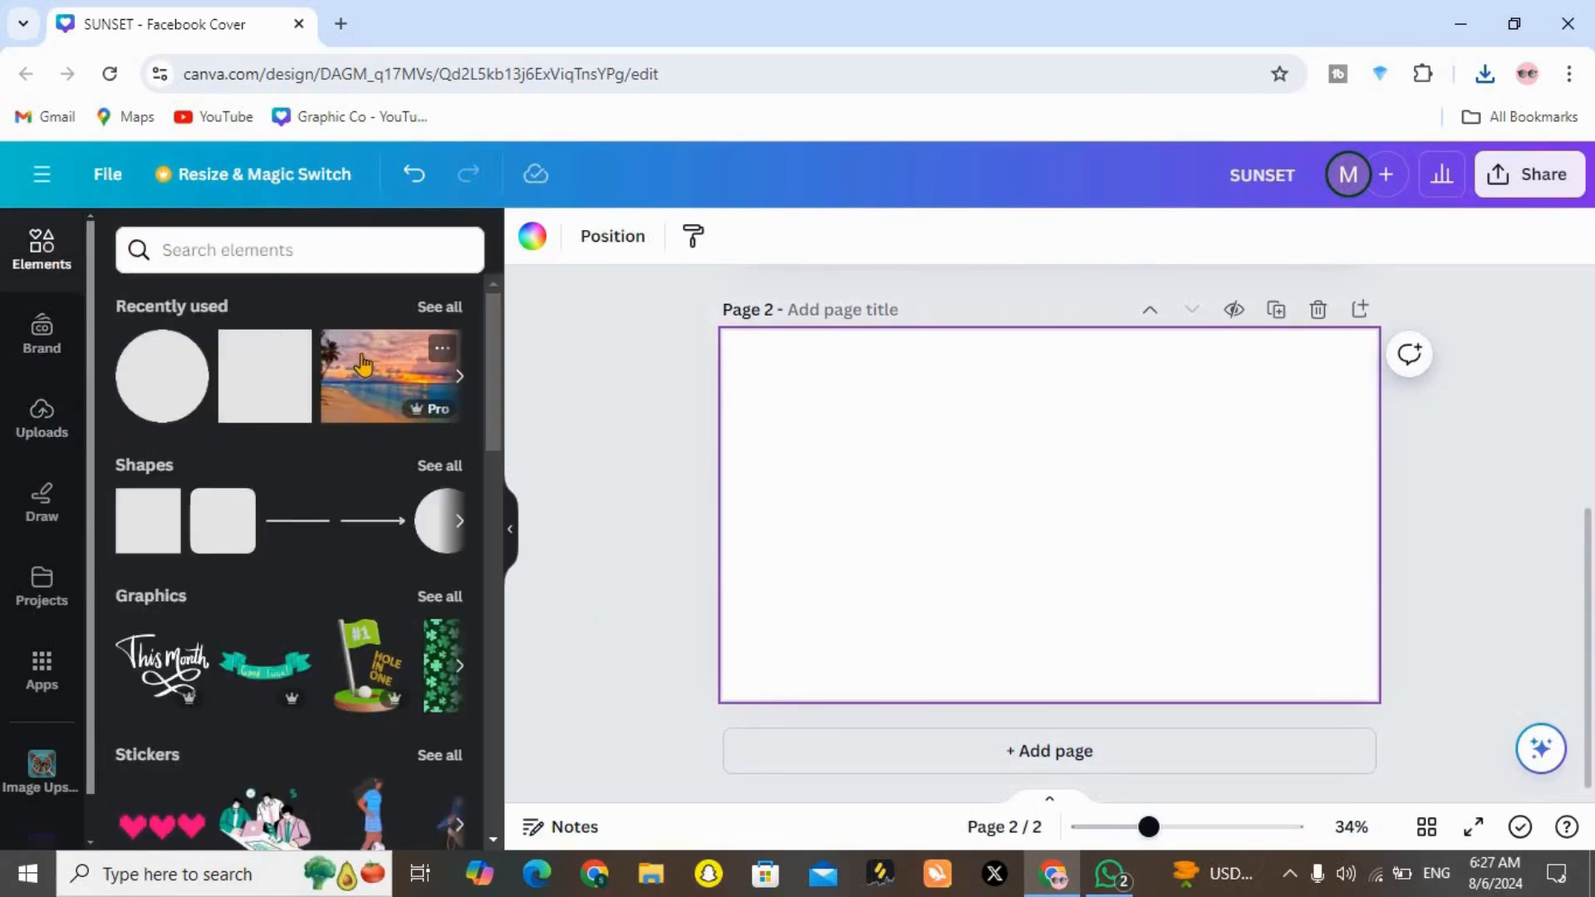
click(363, 363)
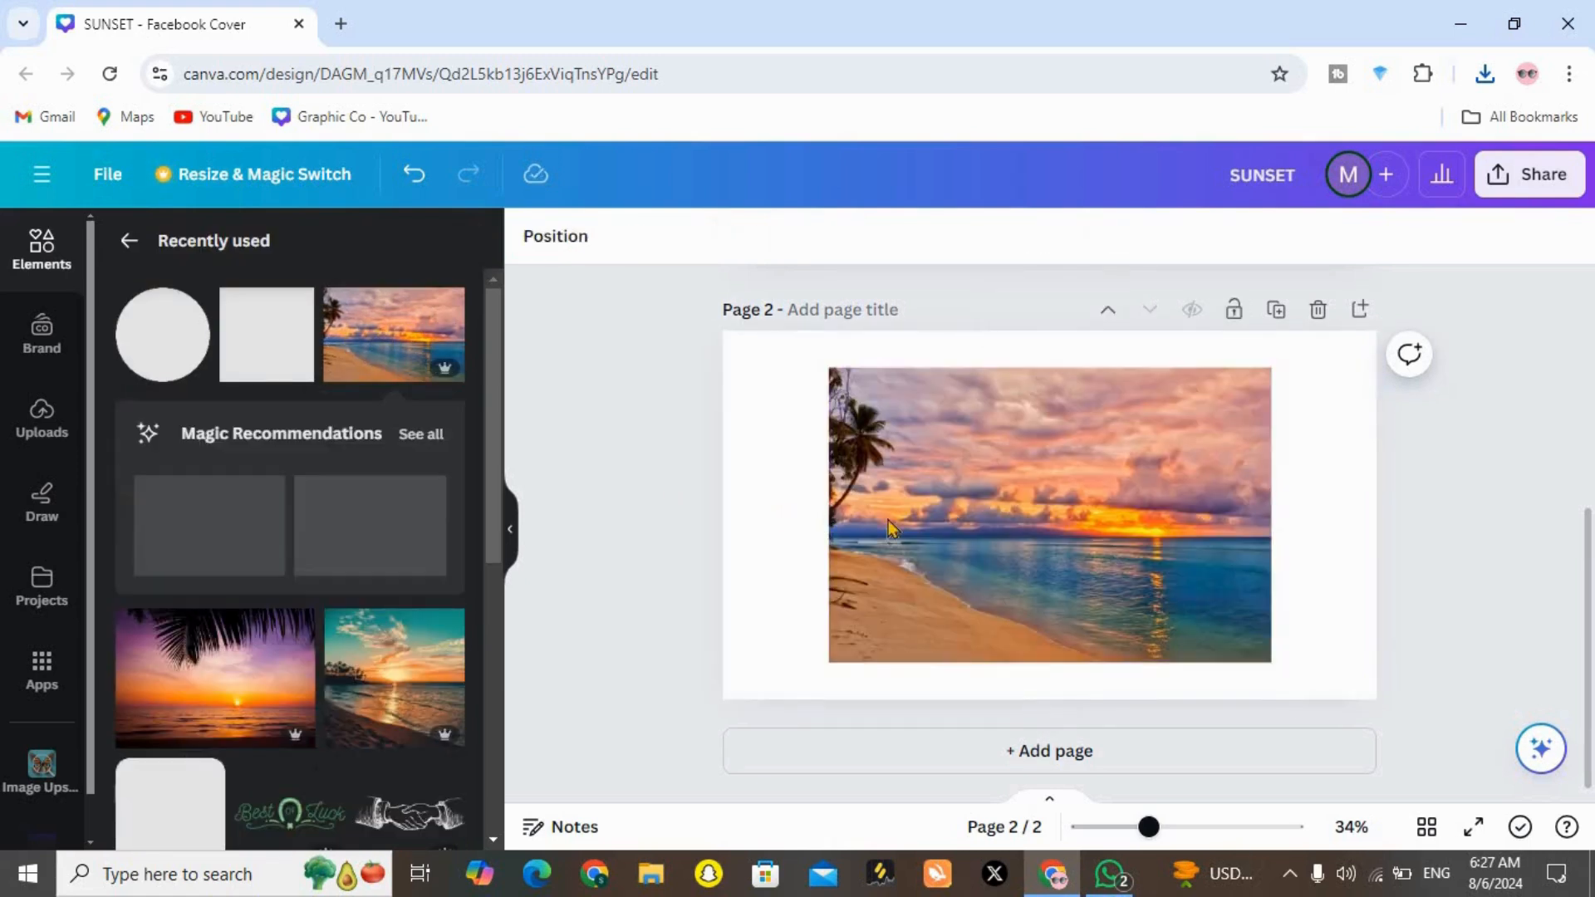
drag(829, 368, 773, 331)
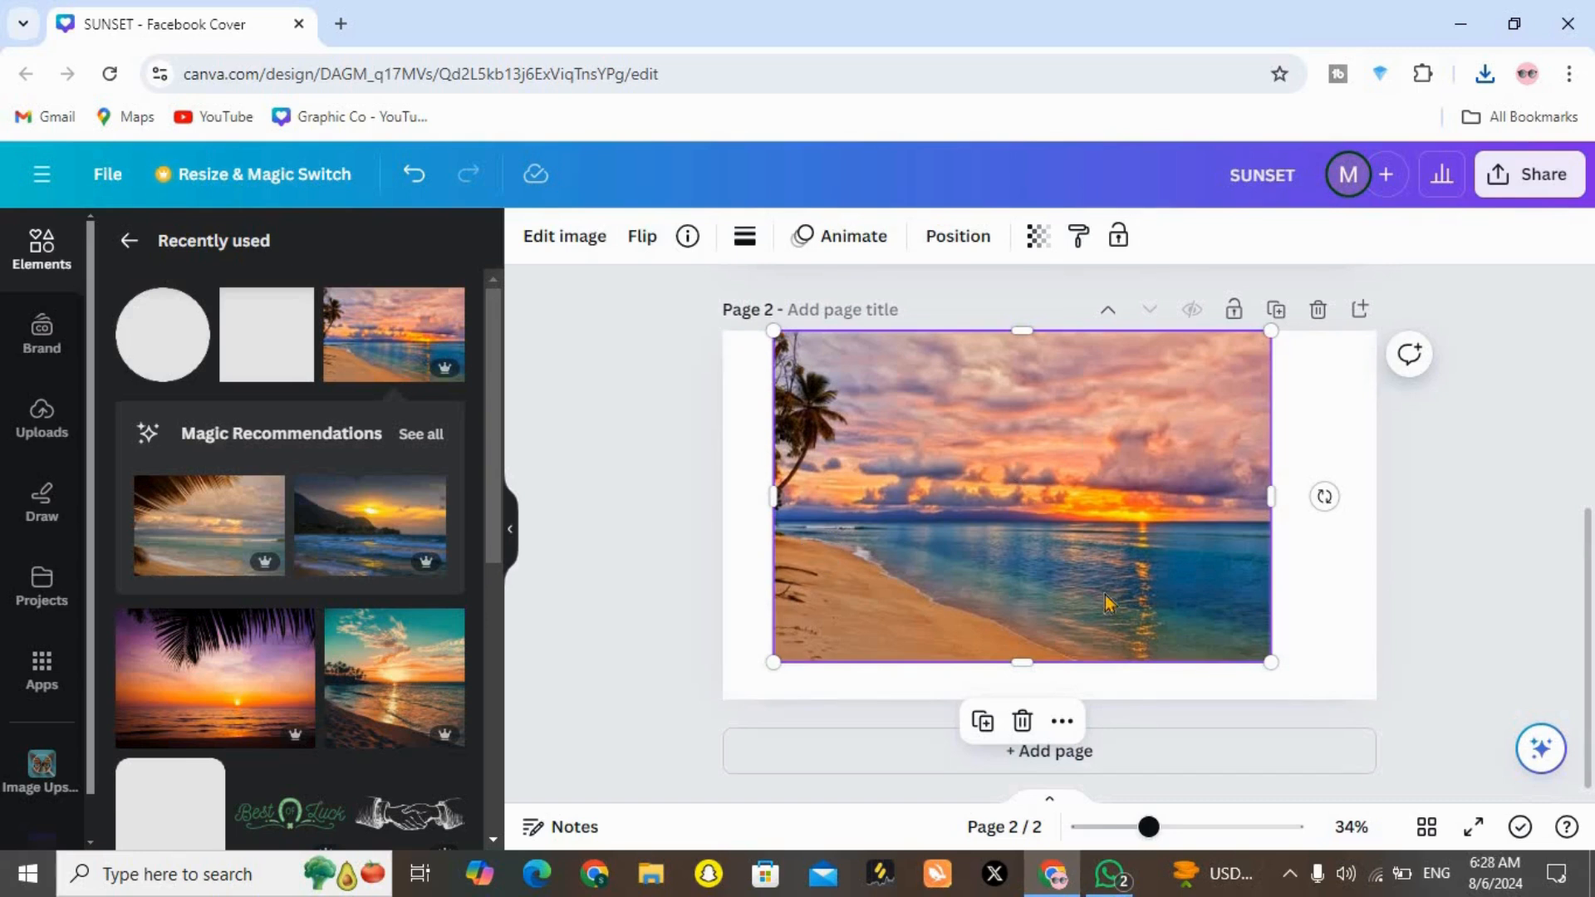
click(1020, 721)
Add the recently used purple sunset photo with palm fronds and stretch it on all sides to fill page 2
click(215, 676)
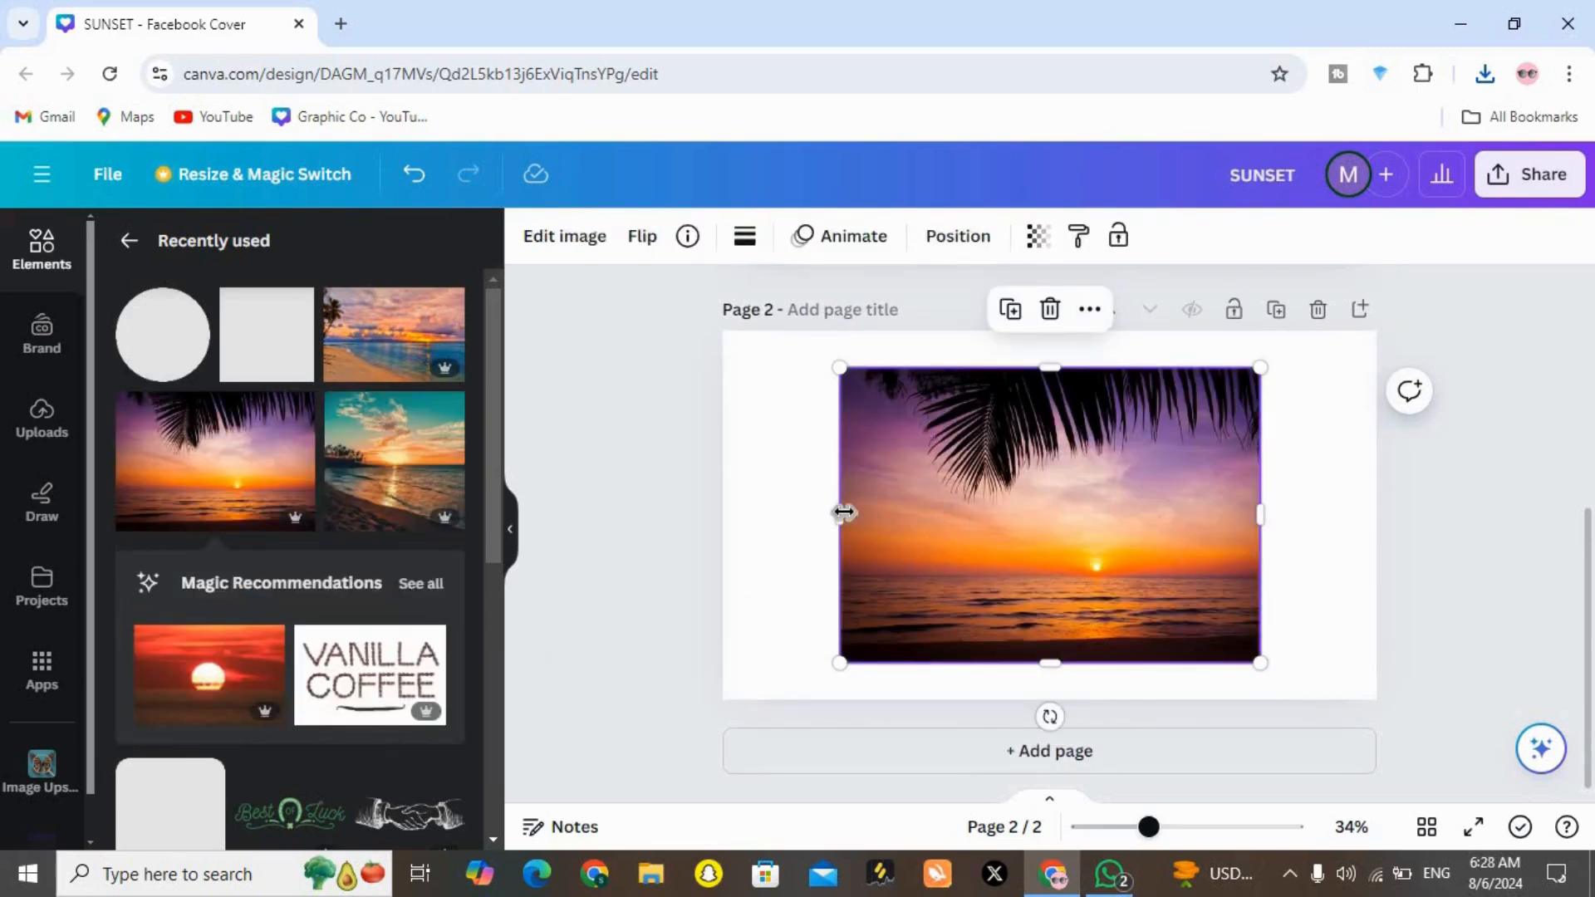
drag(805, 515, 723, 515)
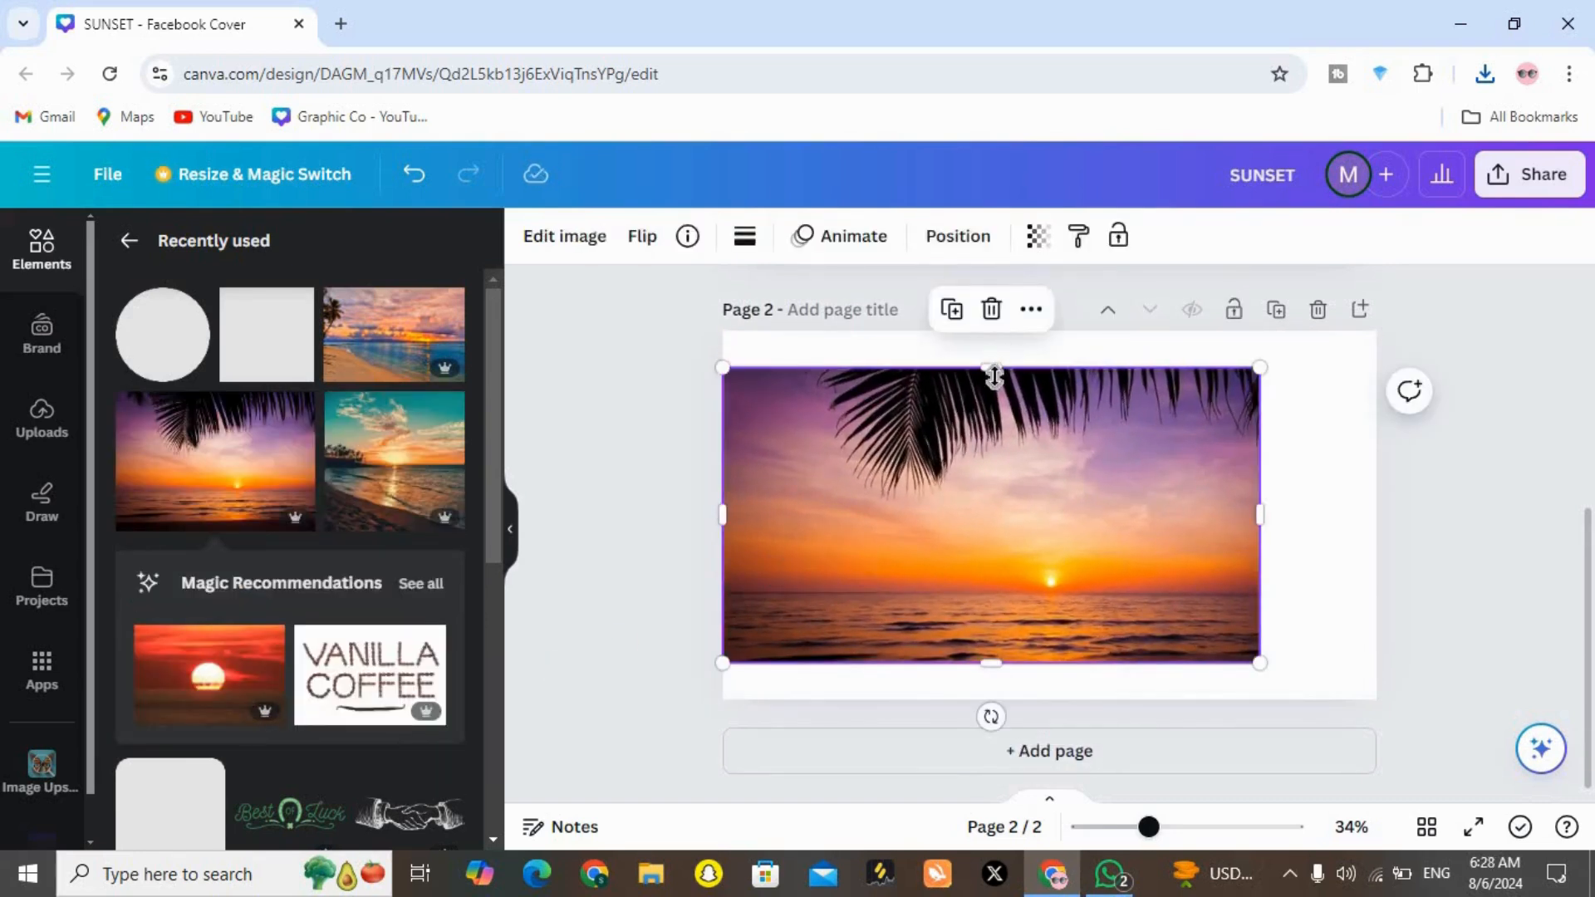
drag(992, 361, 994, 331)
drag(1257, 498, 1376, 497)
drag(1048, 662, 1042, 699)
click(651, 690)
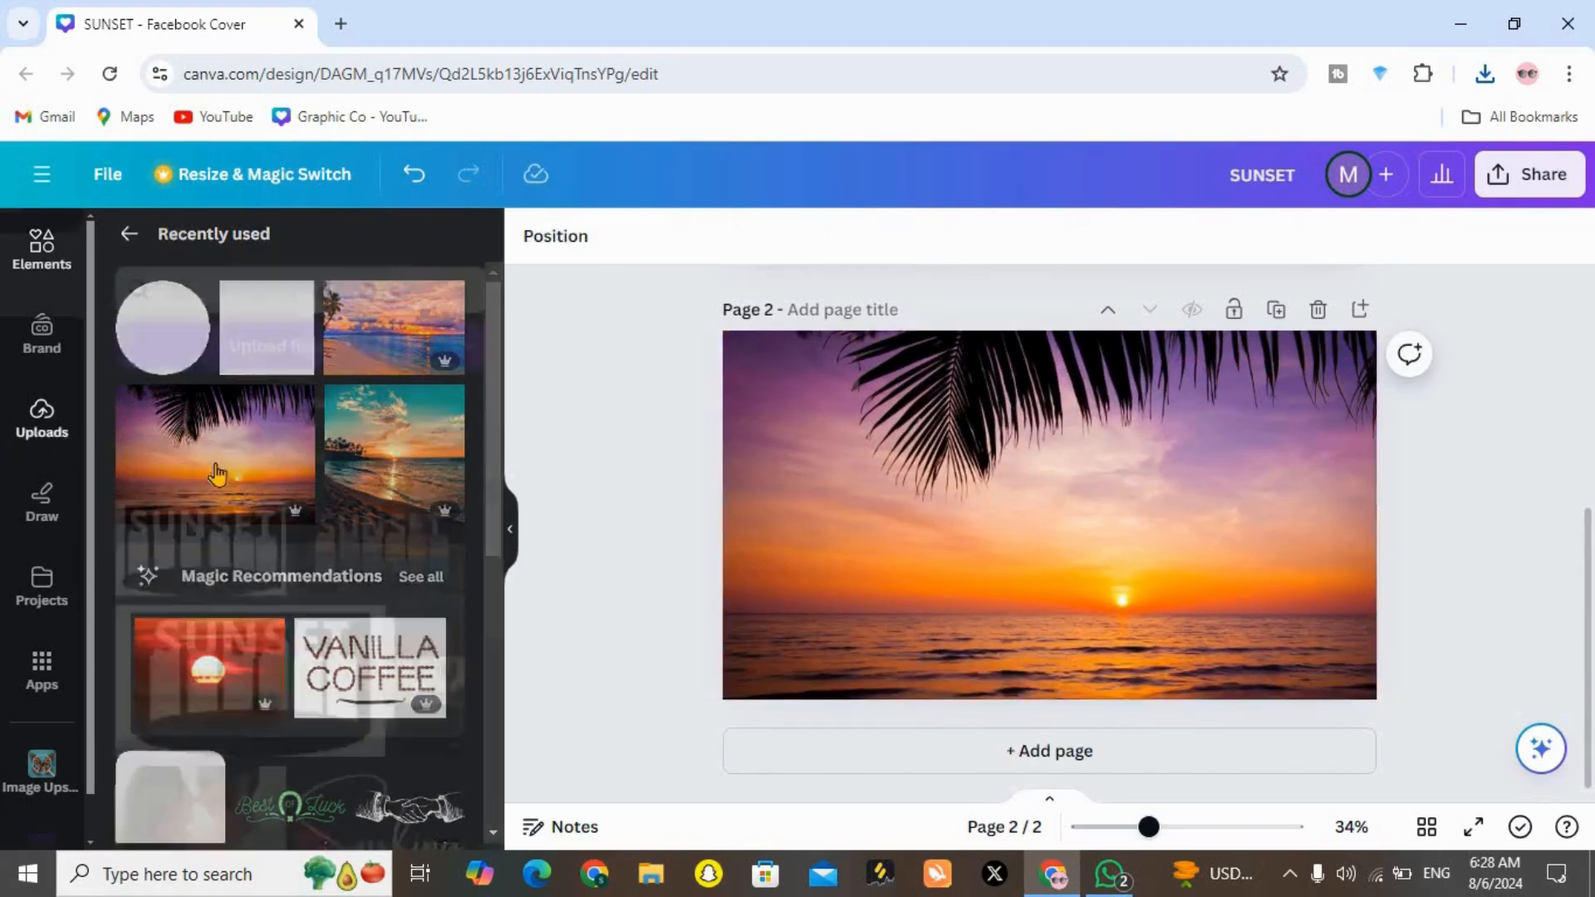
Place the uploaded black-and-white SUNSET image over the photo and remove its background
click(214, 514)
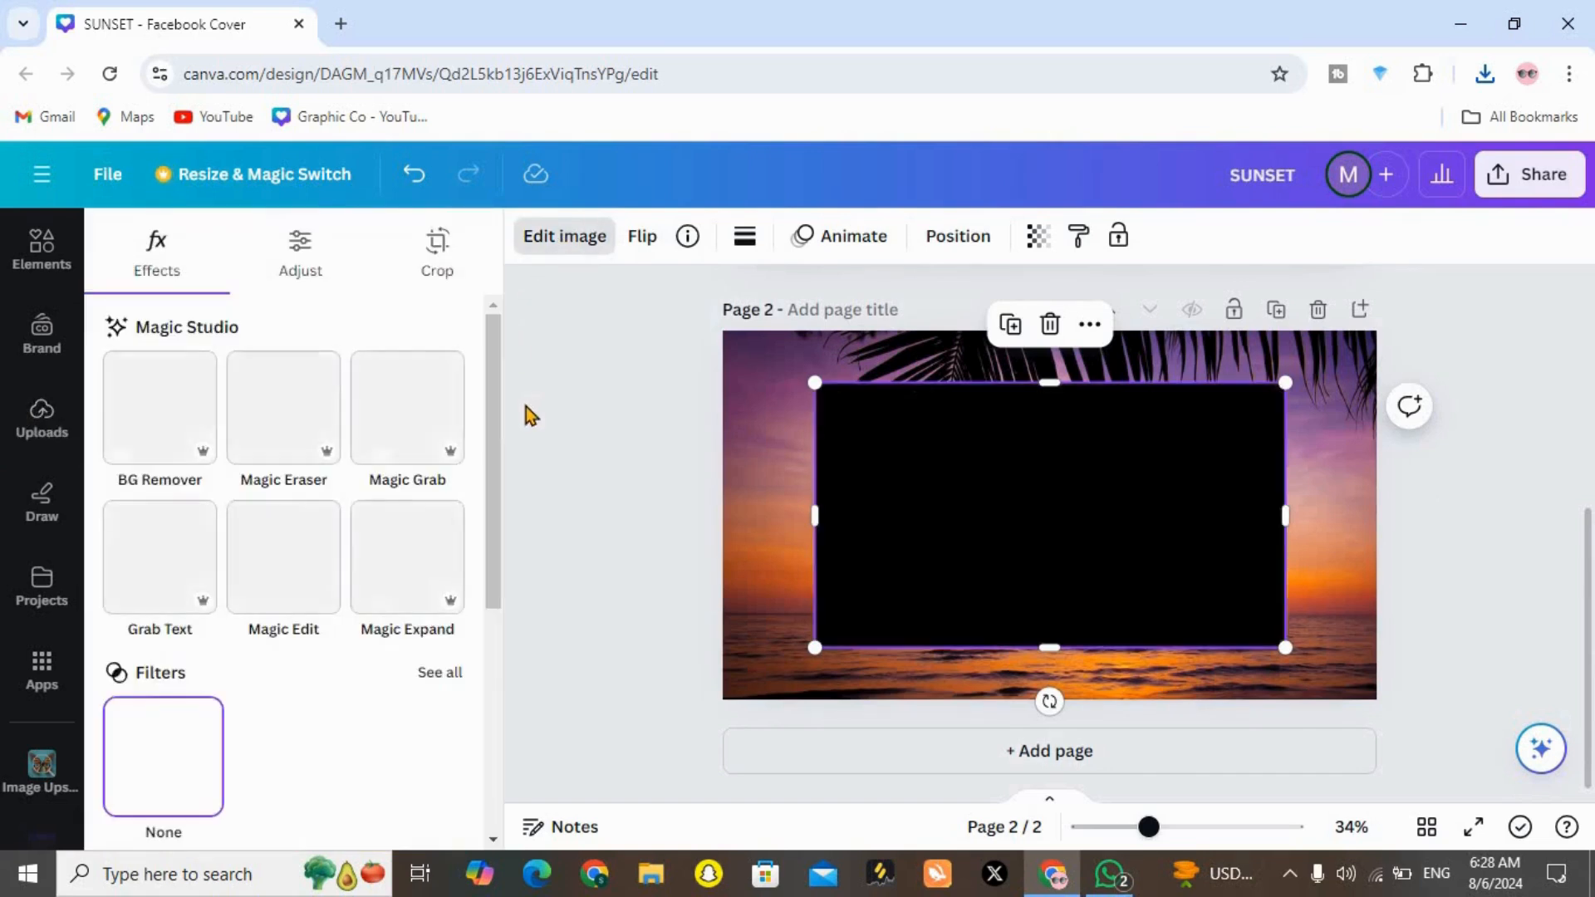
click(160, 409)
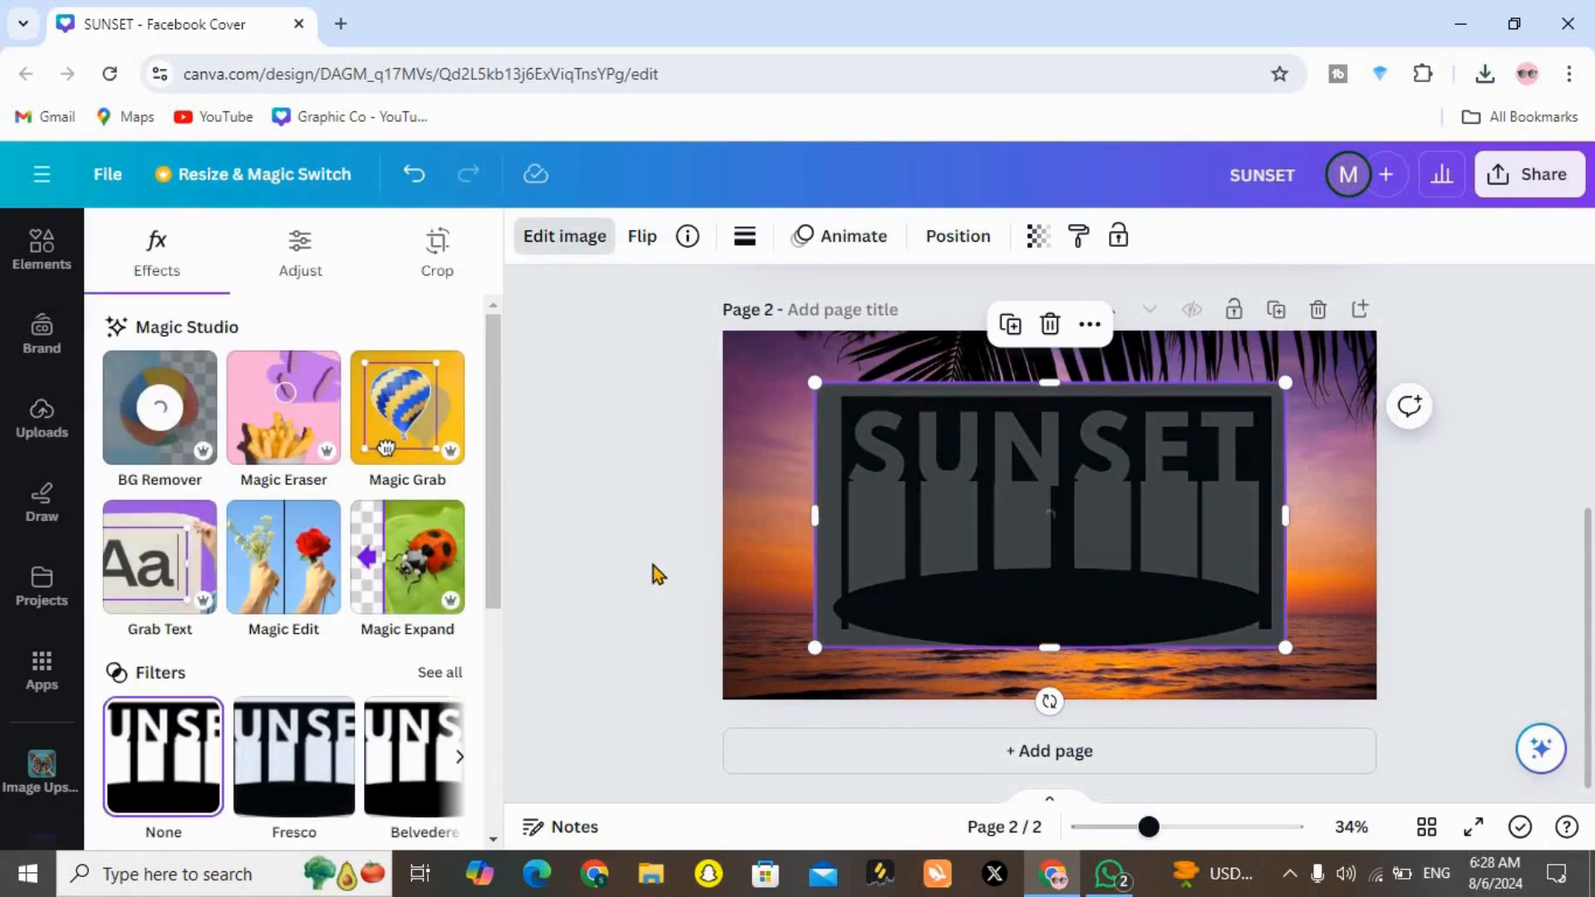
Shrink the sunset photo and position it behind the letters and bars of the SUNSET cutout
click(752, 592)
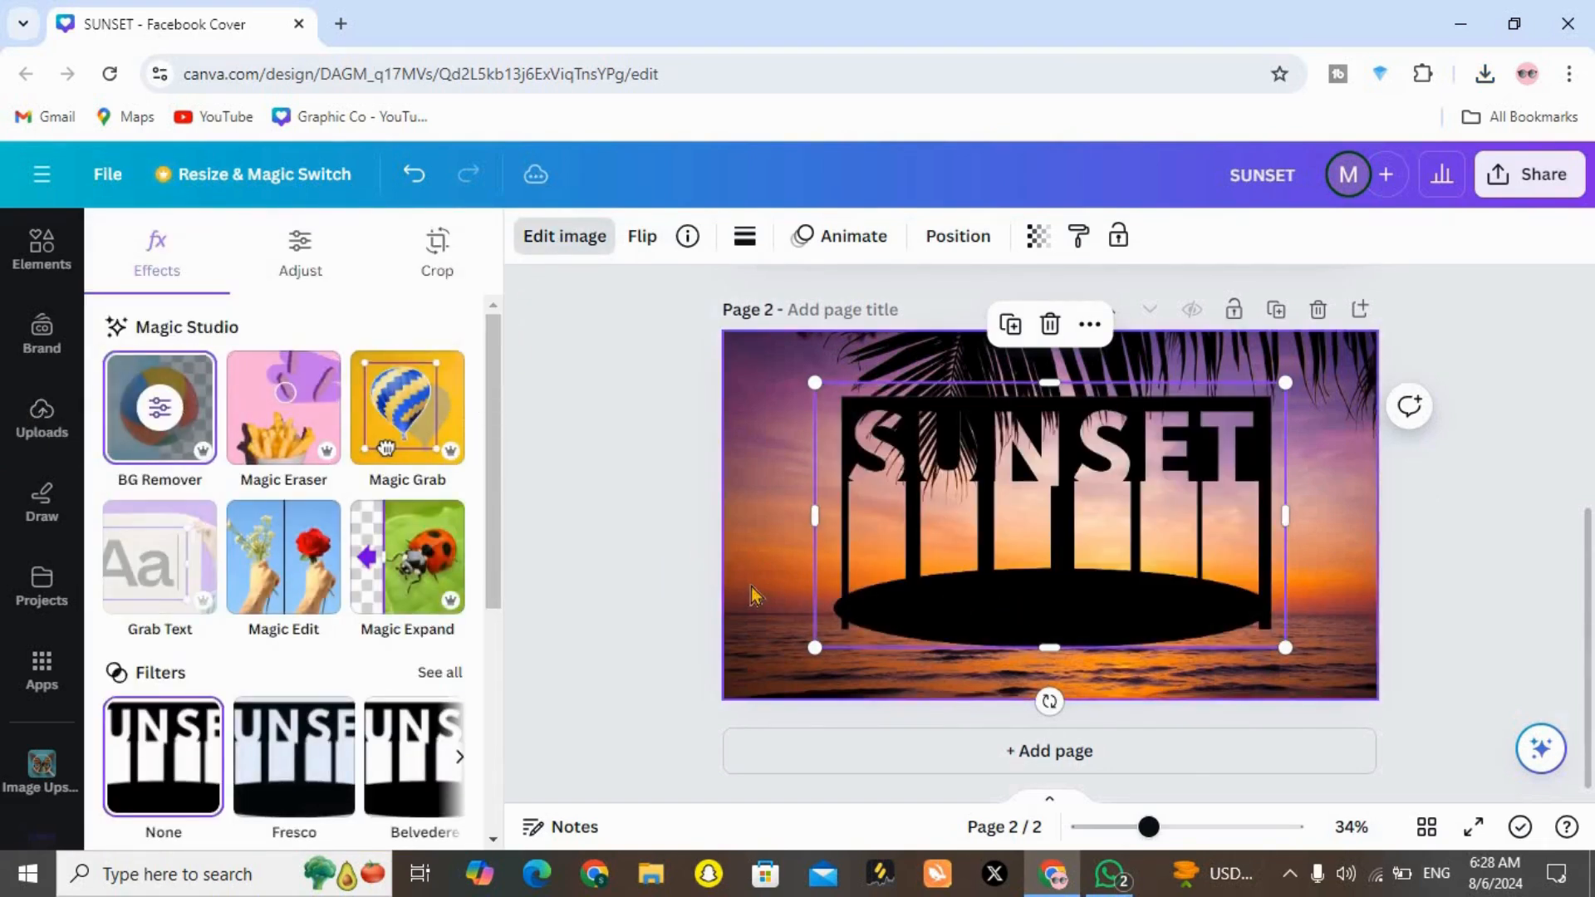
drag(738, 345, 840, 398)
mouse_move(1318, 606)
mouse_down()
mouse_move(1288, 608)
mouse_move(1301, 584)
mouse_up()
drag(1299, 521, 1224, 504)
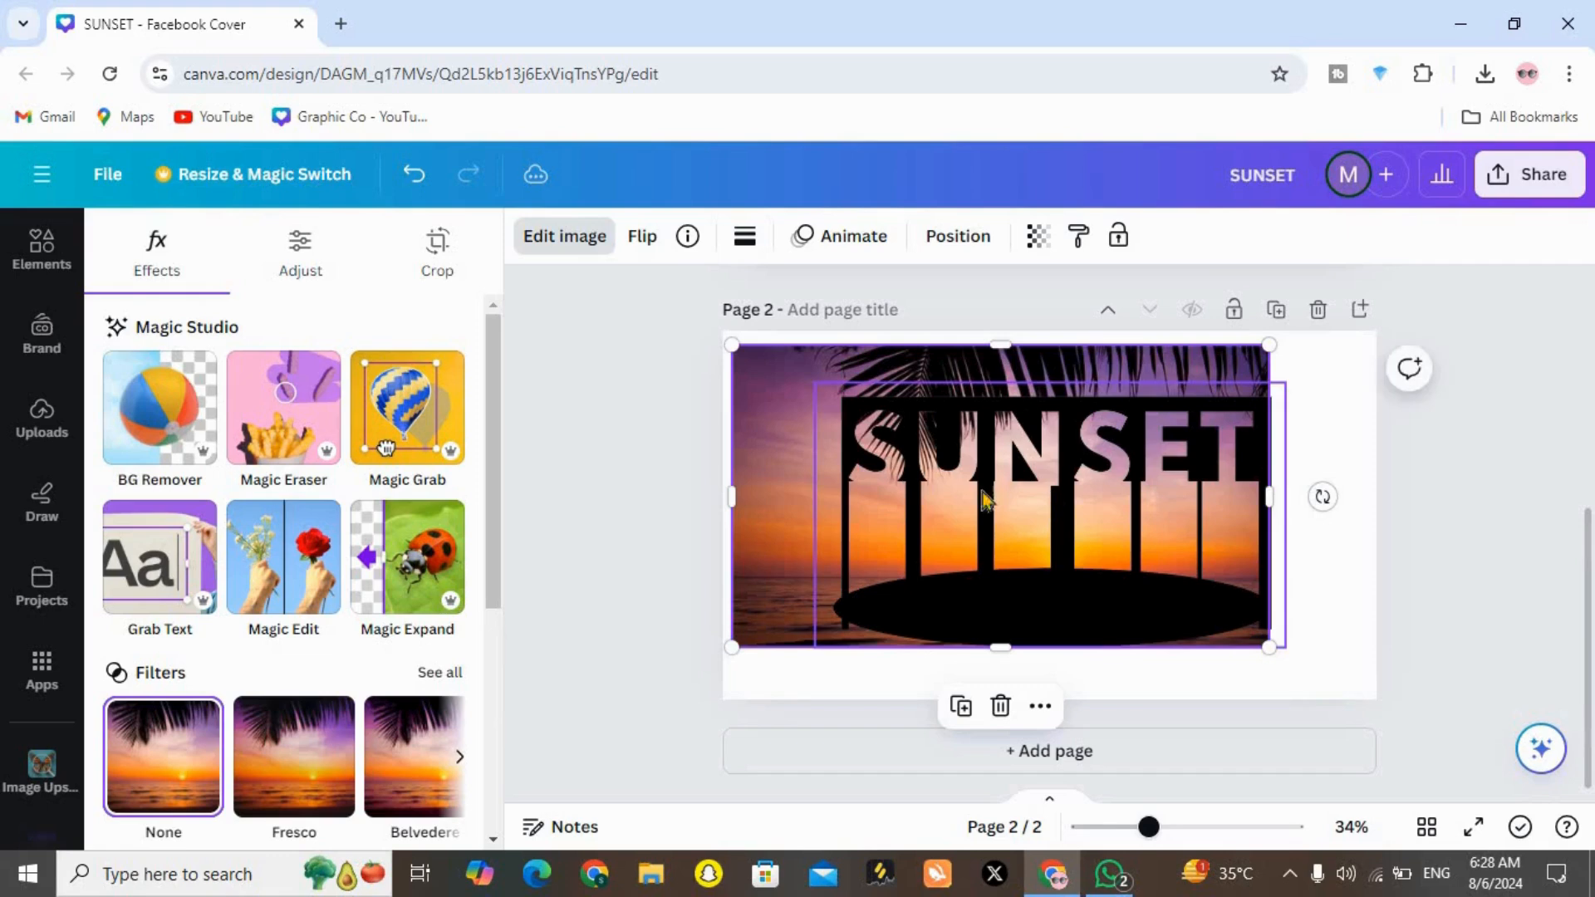
Set page 2's background to black and enlarge the SUNSET cutout together with its photo to span the page
click(894, 693)
click(531, 236)
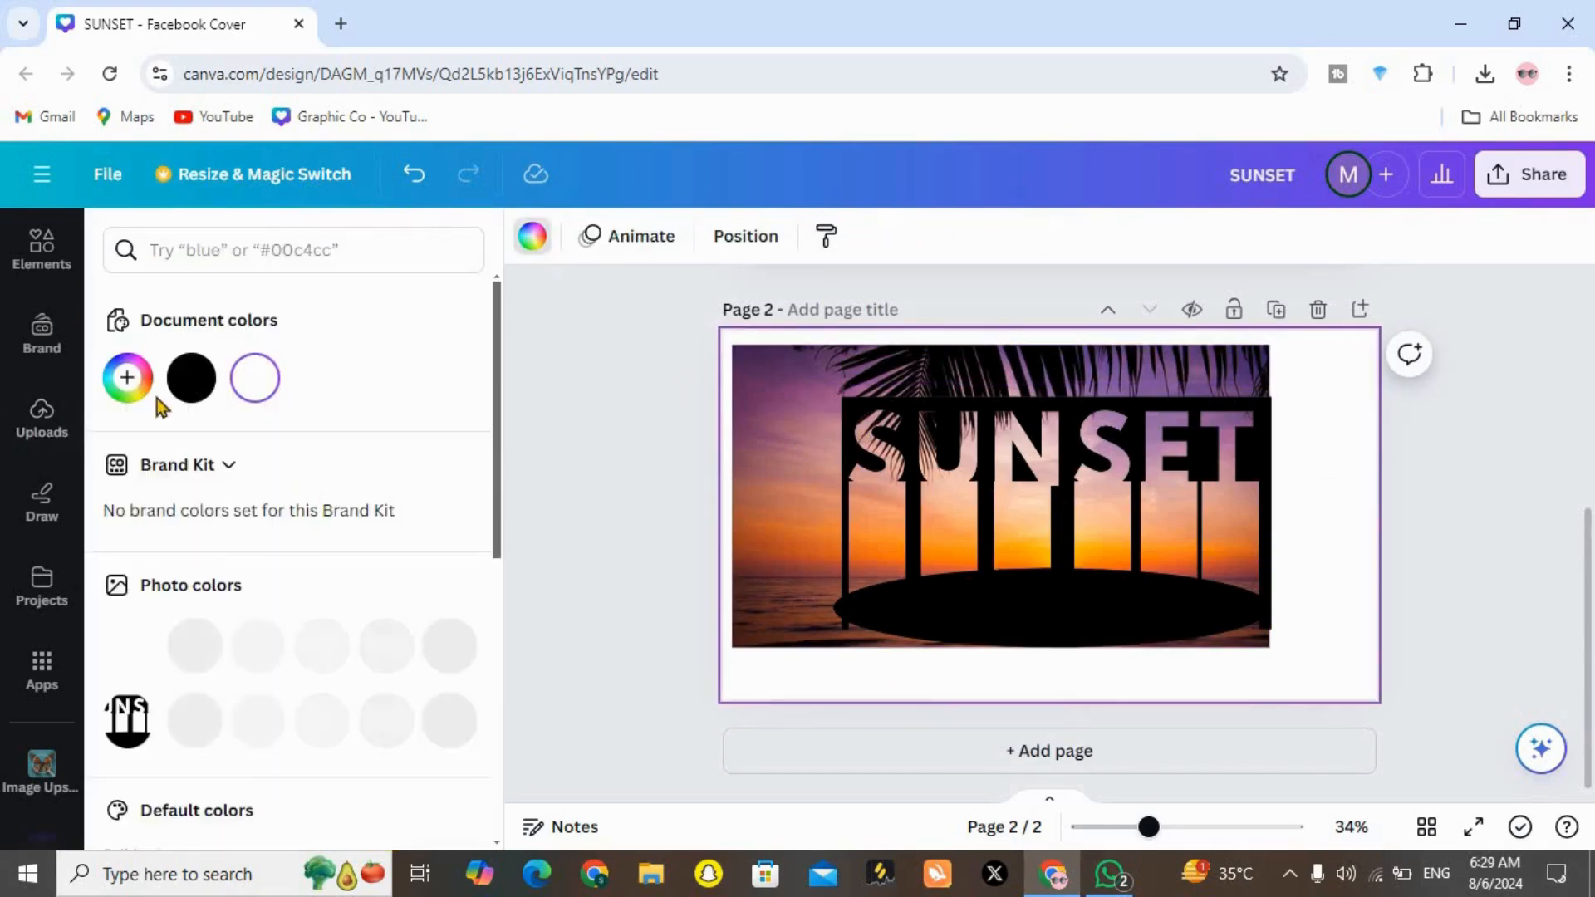
click(191, 378)
click(776, 718)
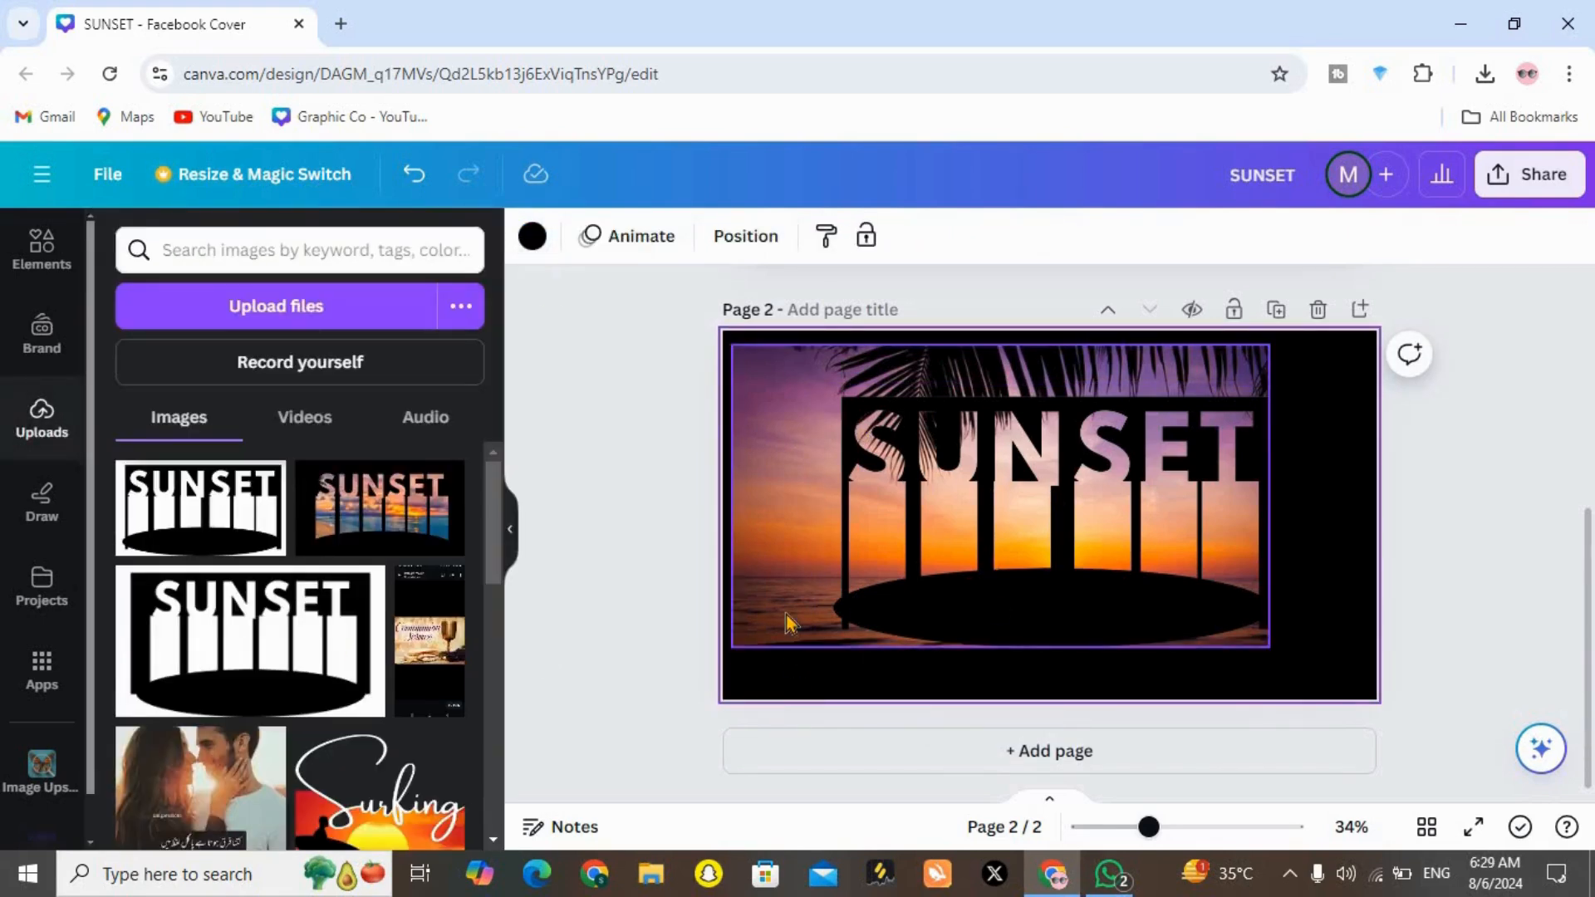
click(951, 595)
drag(835, 390, 698, 334)
Download only page 2 as a PNG at size 1 (1,640 × 924 px)
click(1528, 173)
scroll(1388, 626, down, 2)
click(1192, 709)
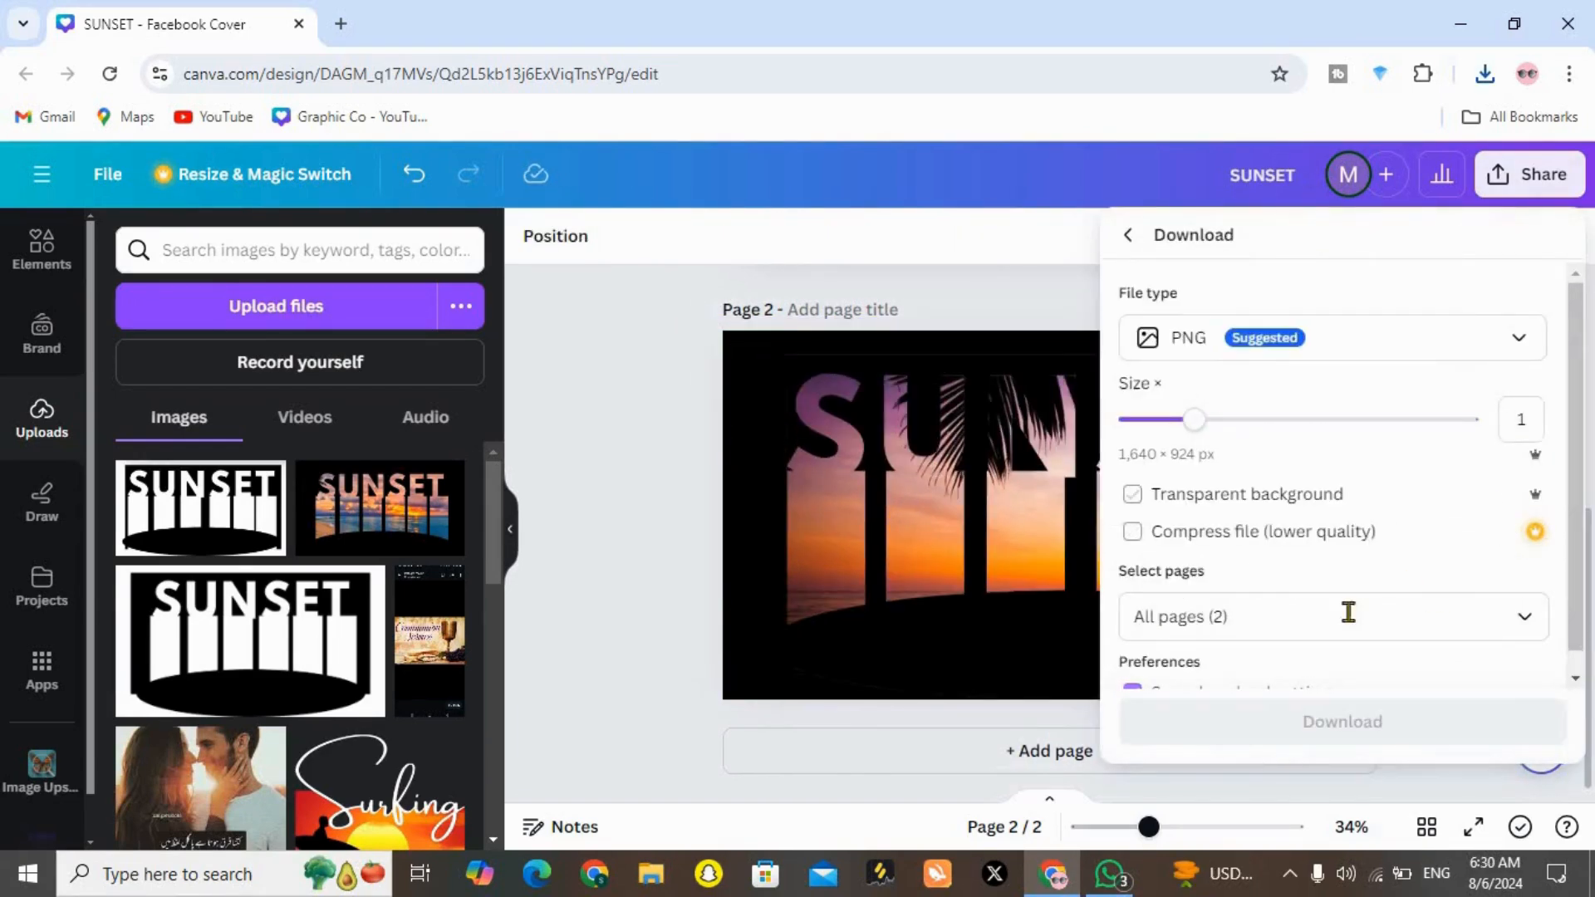
click(1345, 615)
click(1287, 392)
click(1288, 541)
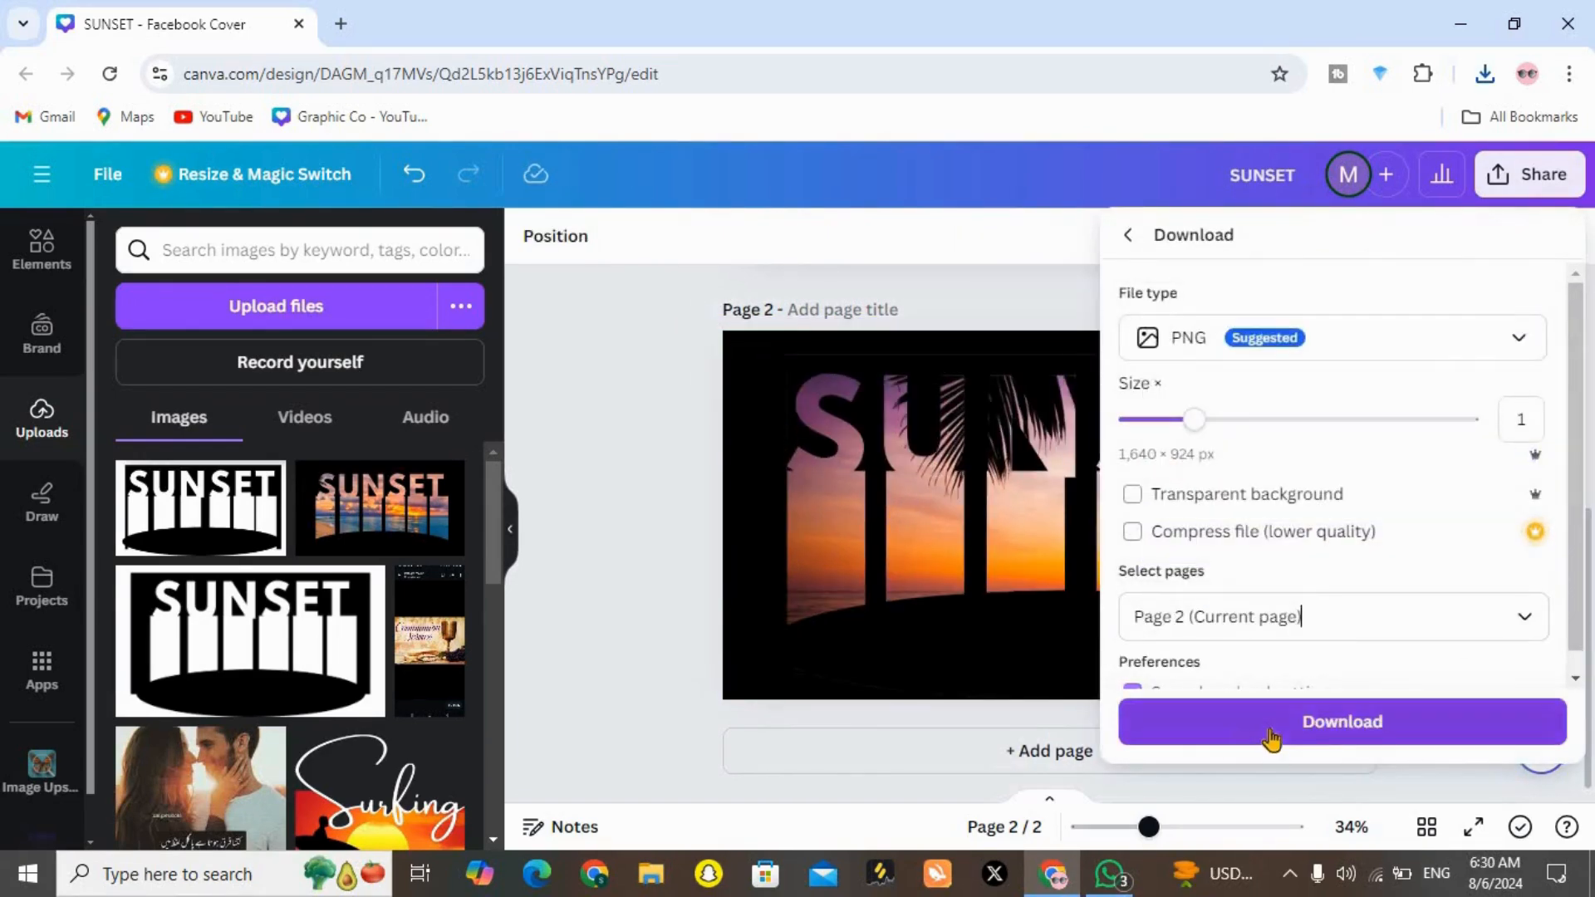
click(1271, 744)
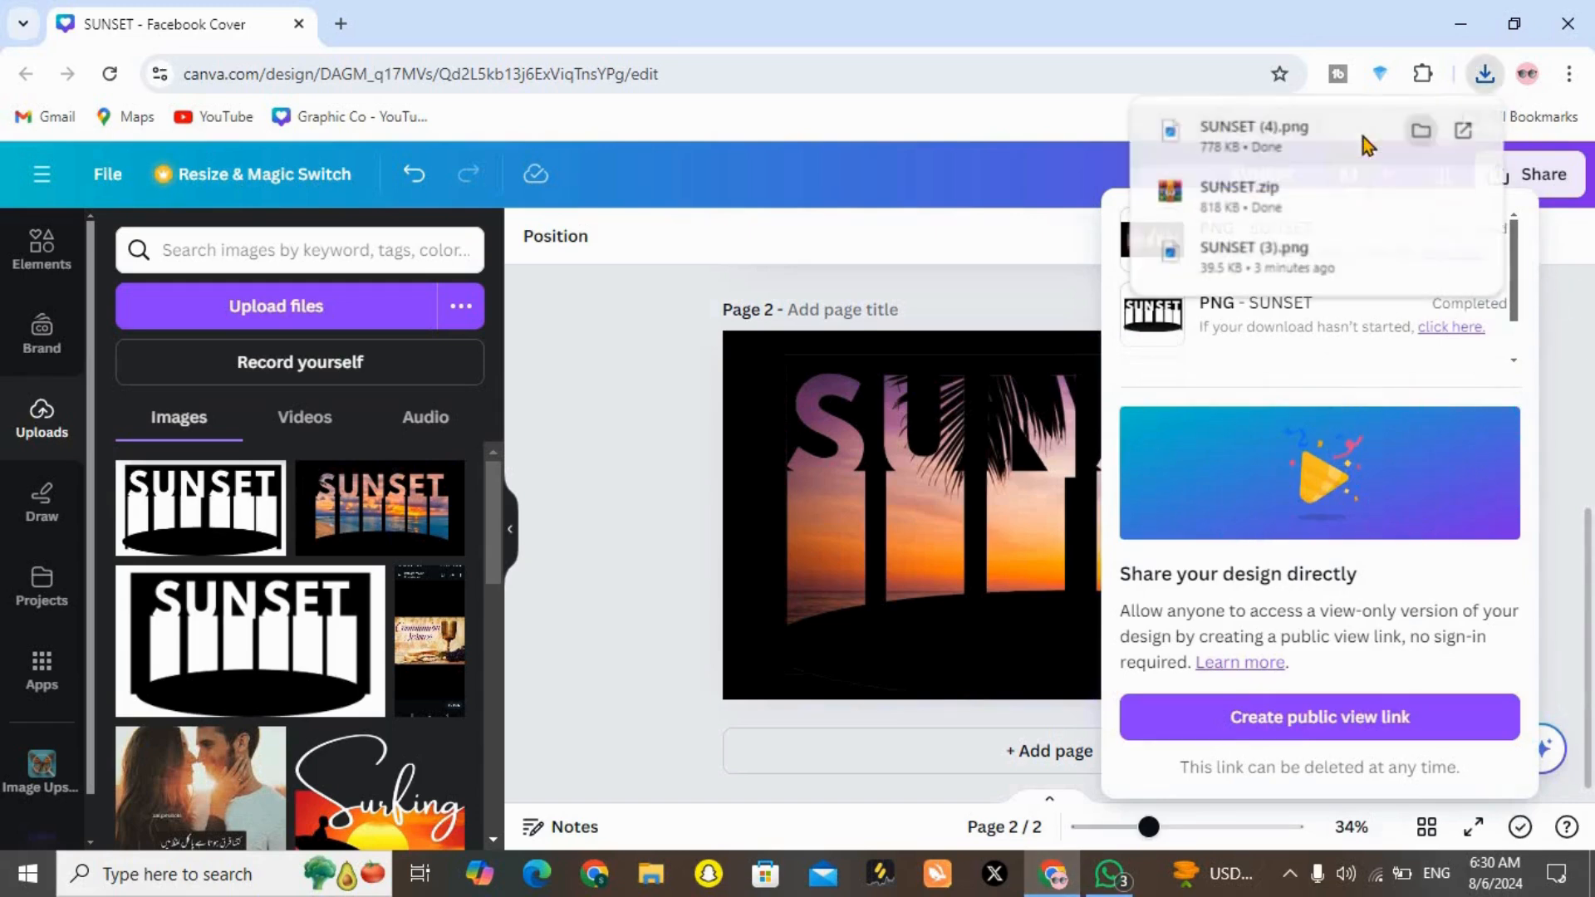
Upload the downloaded SUNSET (4).png and add a blank third page with a white background
drag(1365, 142, 739, 320)
drag(314, 498, 315, 500)
click(665, 598)
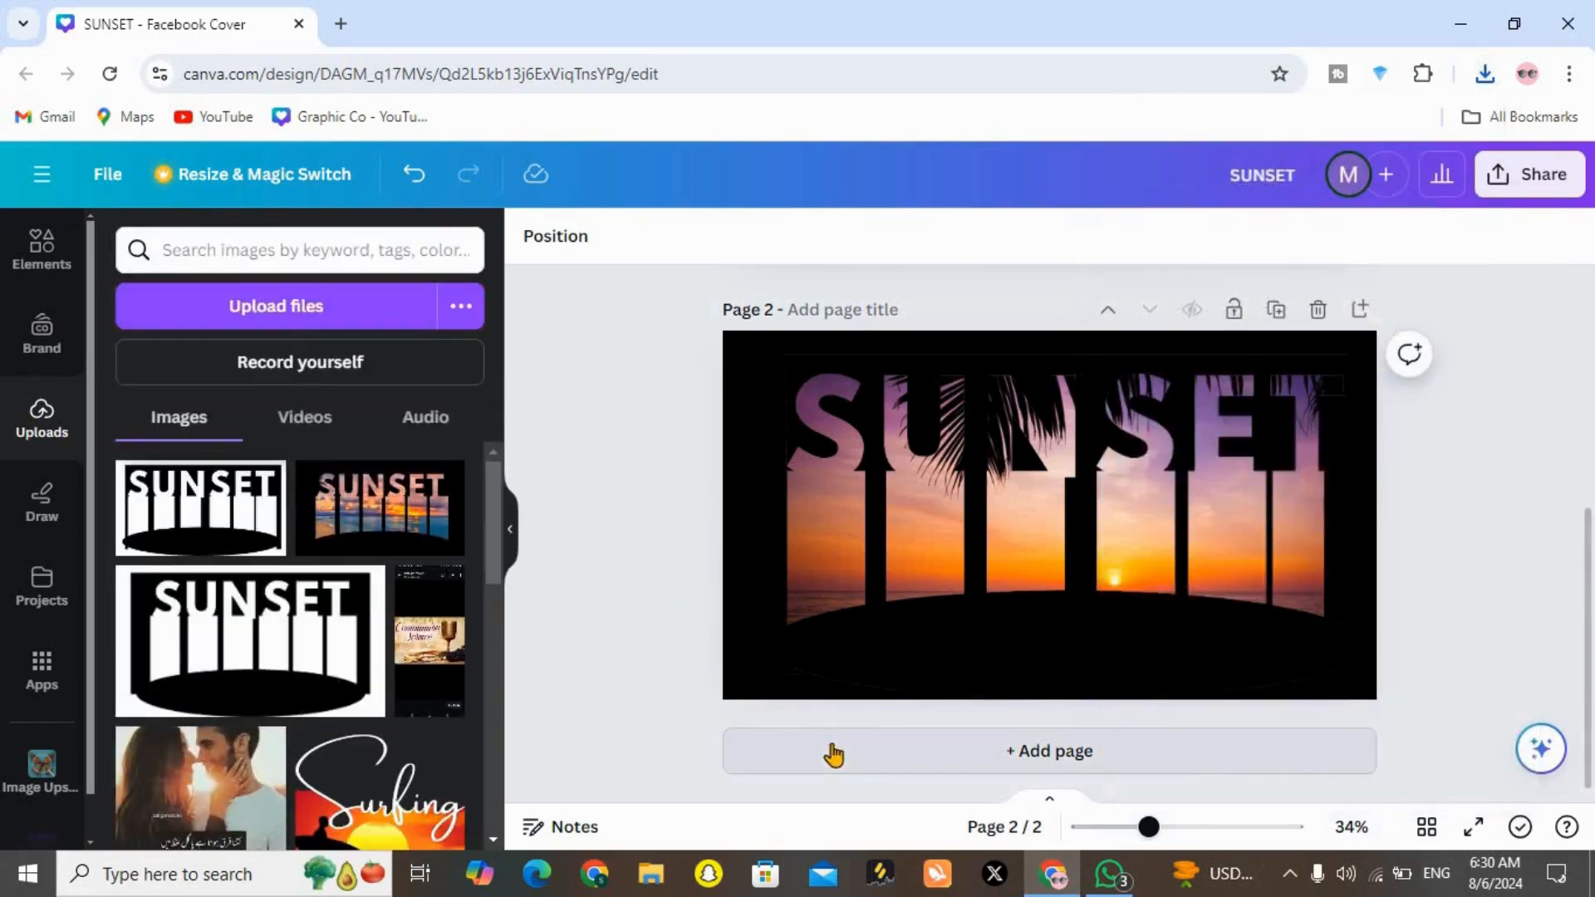
click(830, 750)
click(532, 237)
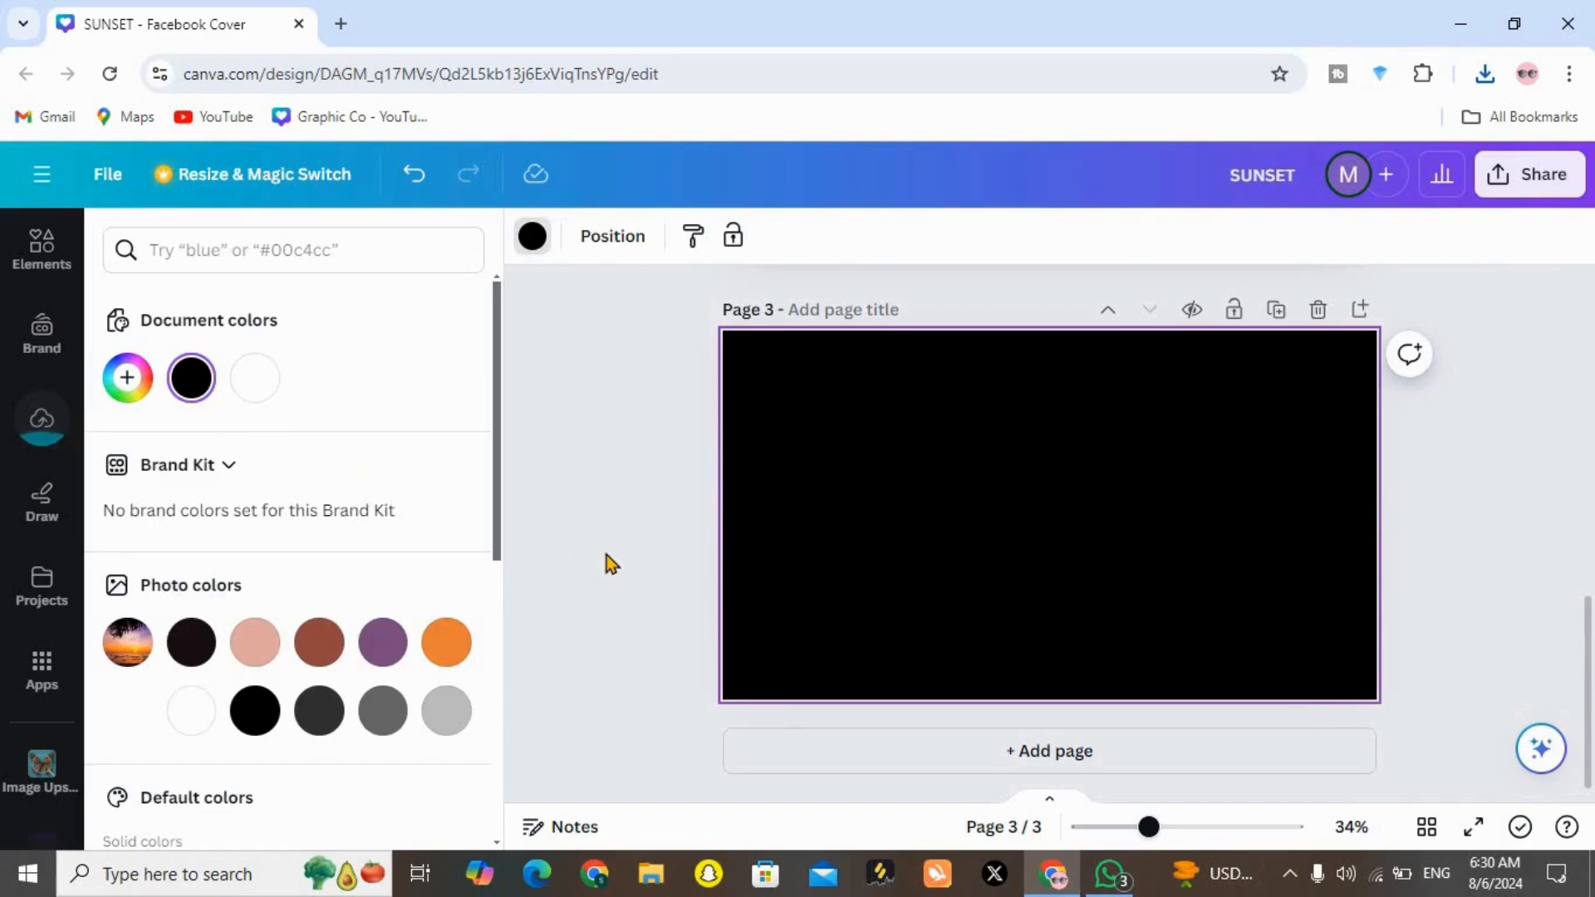
key(ctrl+z)
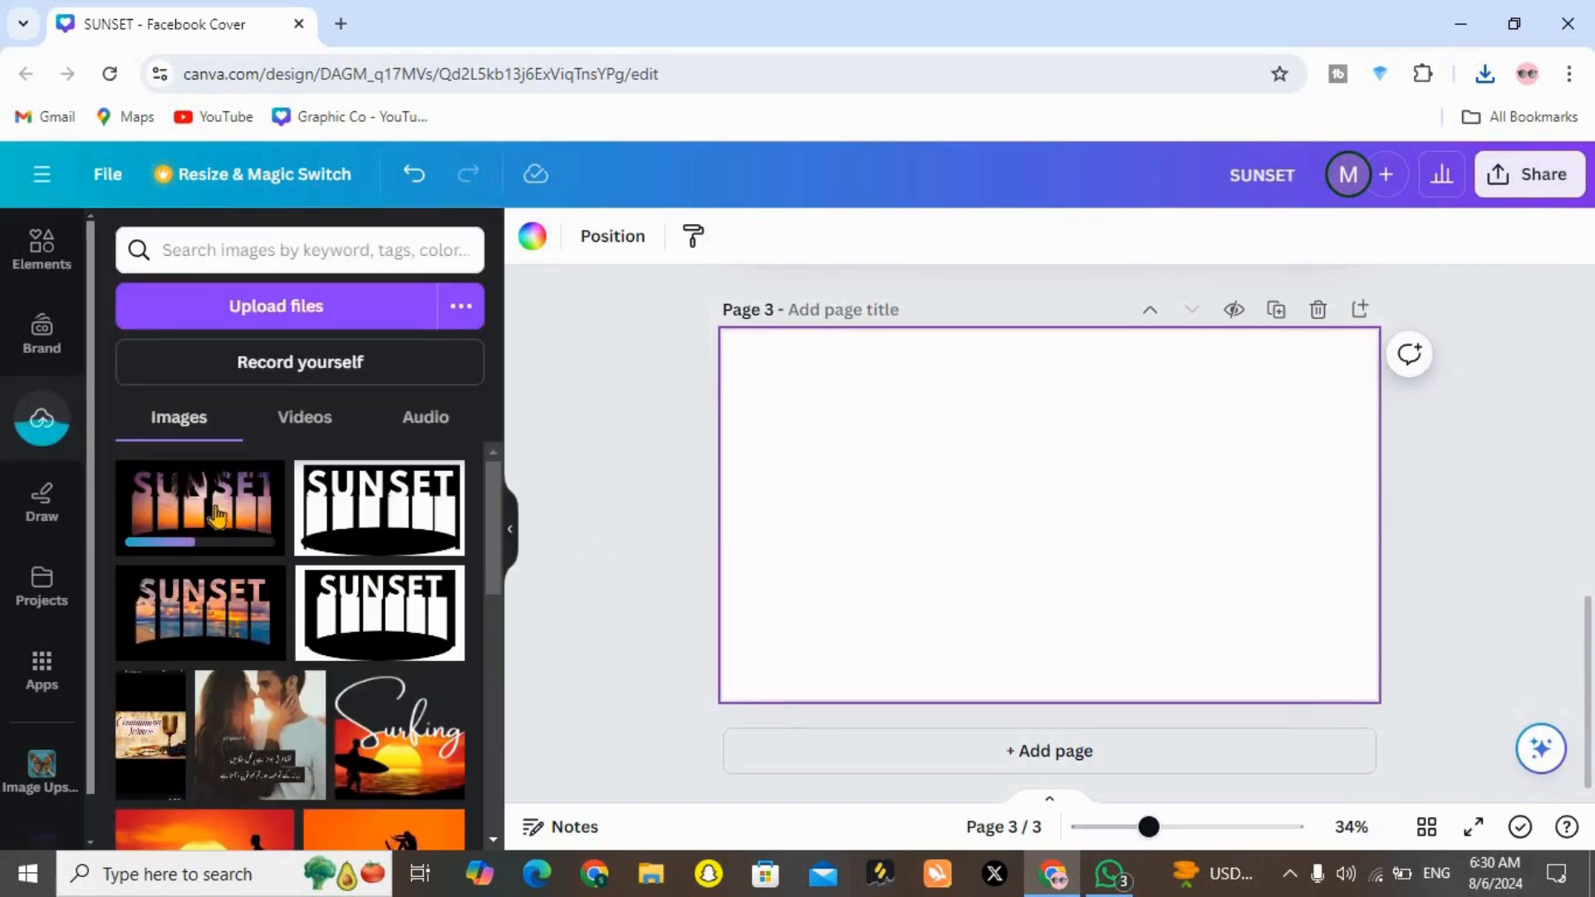
Place the uploaded photo-filled SUNSET image on page 3 and remove its black background
click(216, 515)
click(585, 237)
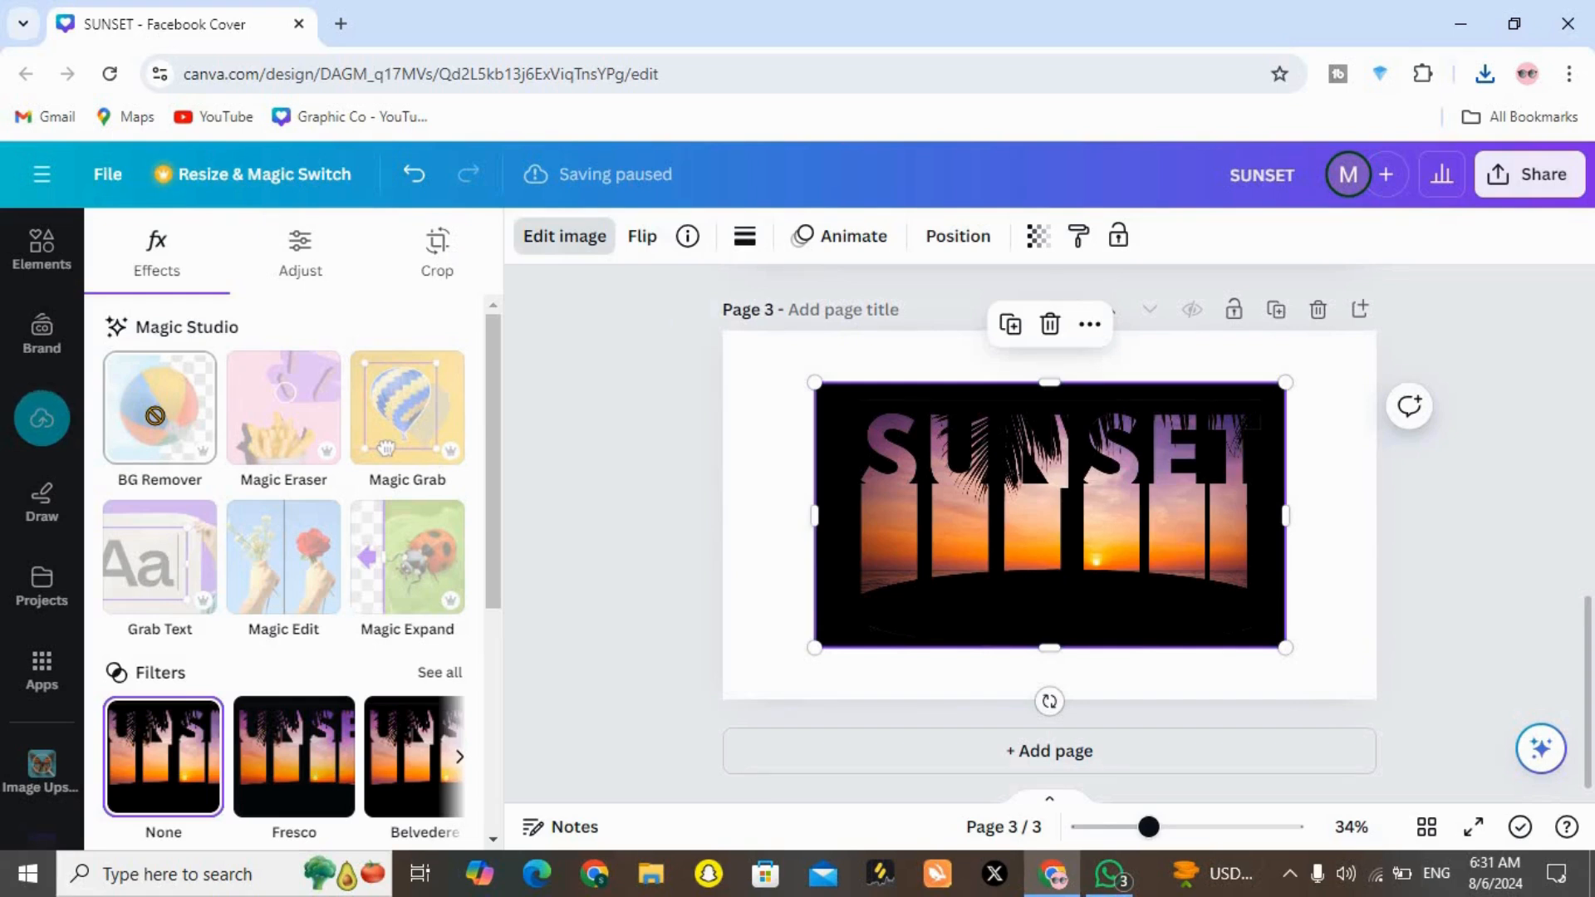
click(155, 419)
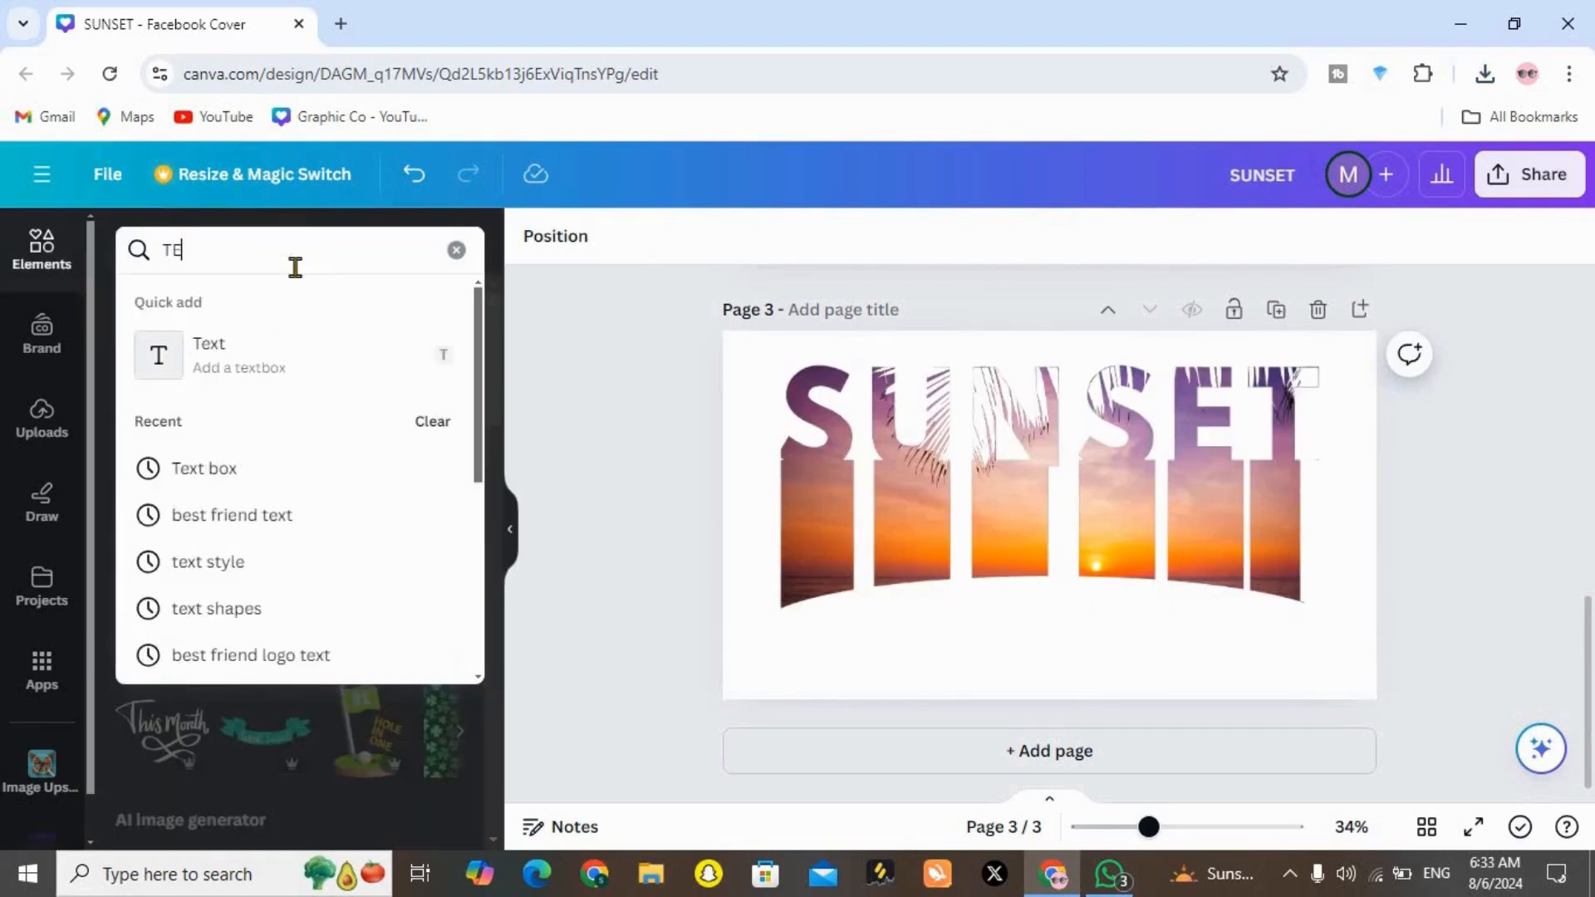
Add a text box reading "Vibes" at size 57.4, centred below the SUNSET lettering
click(266, 363)
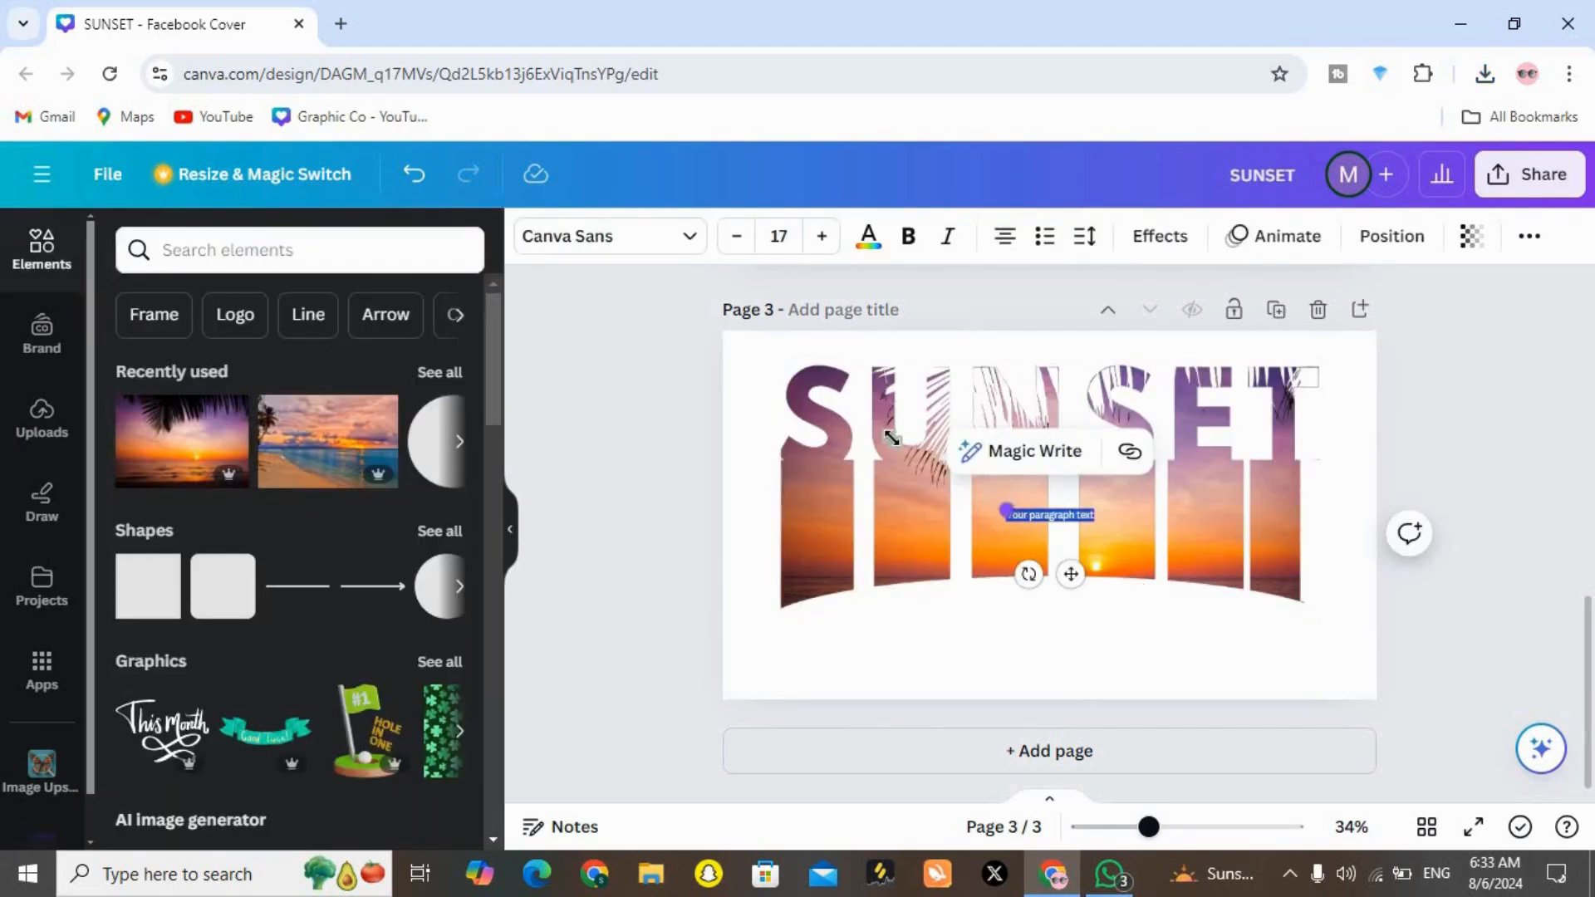
drag(963, 577, 1061, 724)
text(Vibes)
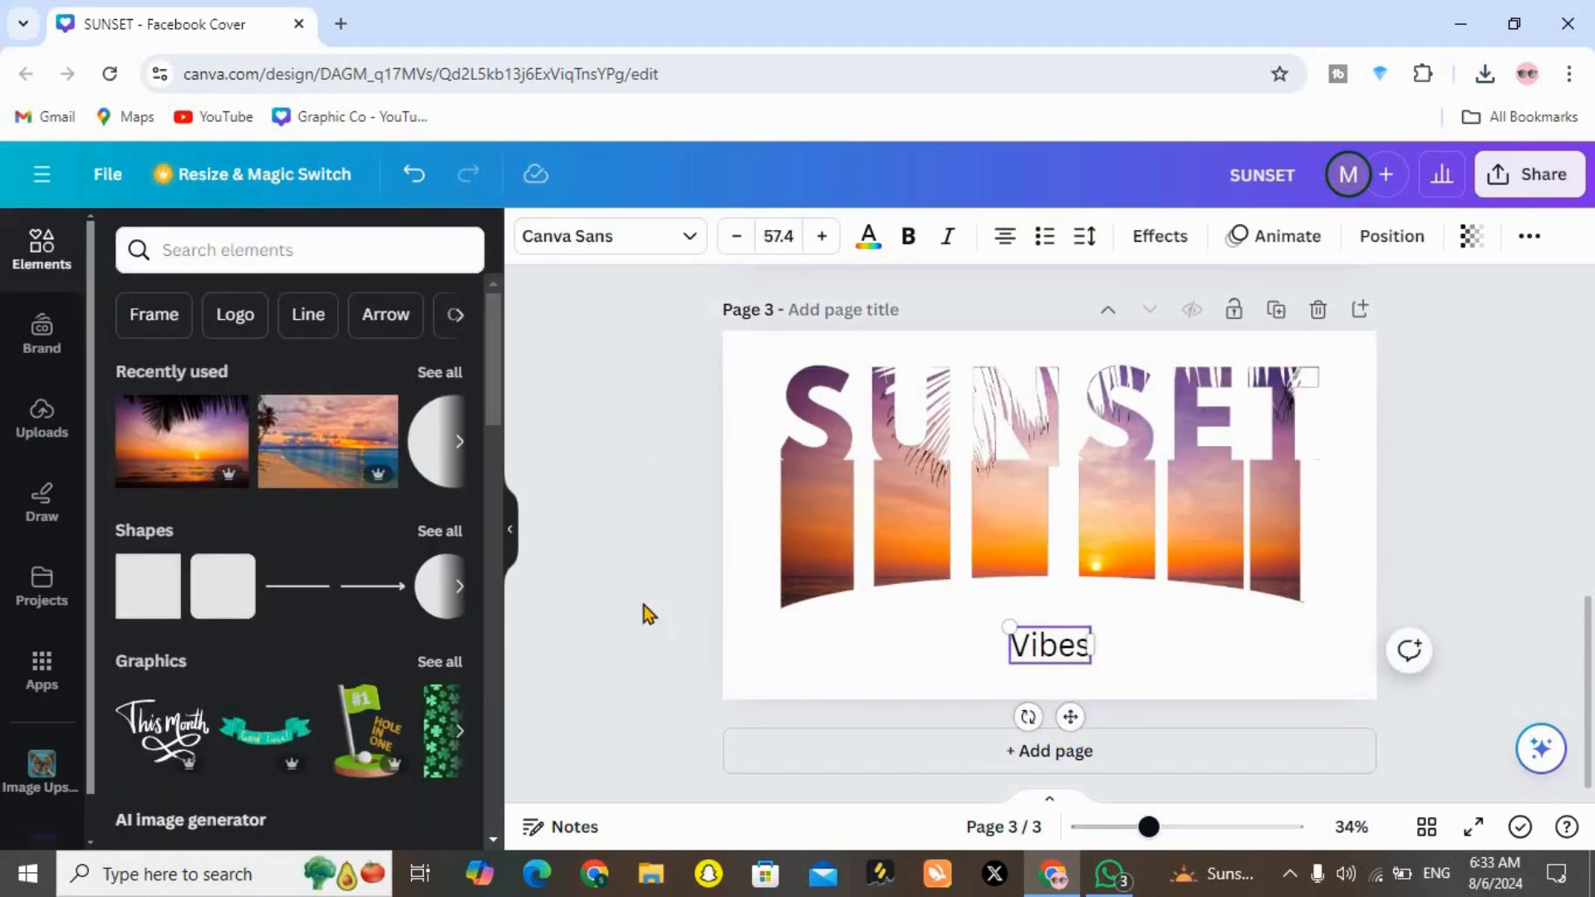
click(720, 615)
Search the fonts for "amst" and set the Vibes text in Amsterdam Four
click(1048, 645)
click(611, 236)
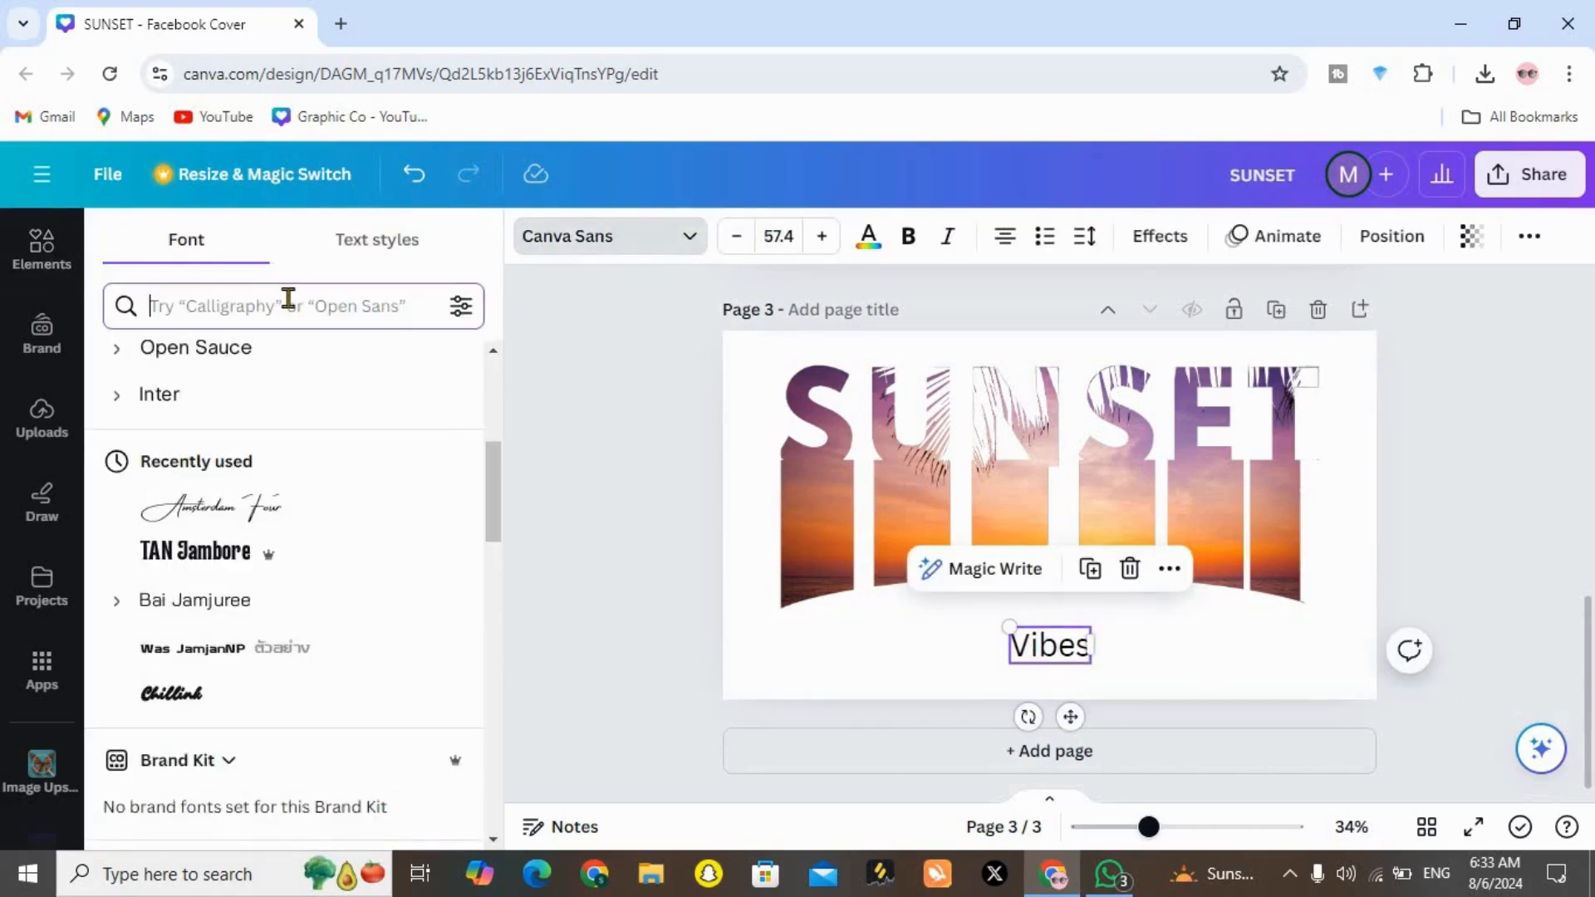
text(amst)
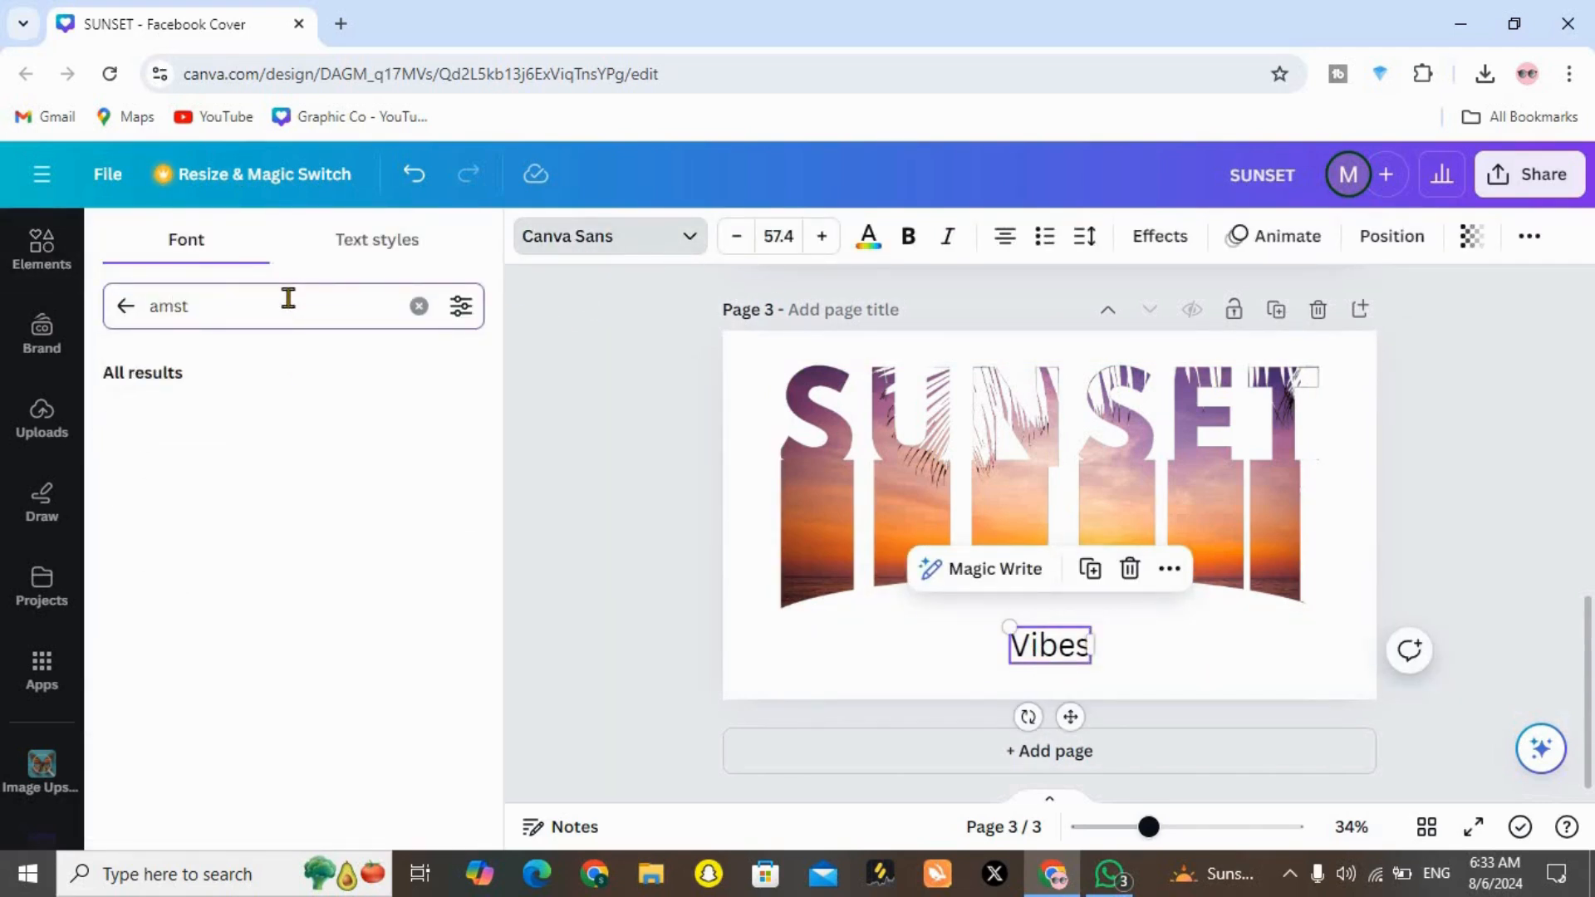
click(287, 430)
Color the Vibes text turquoise with the custom color #00E4BB
click(868, 236)
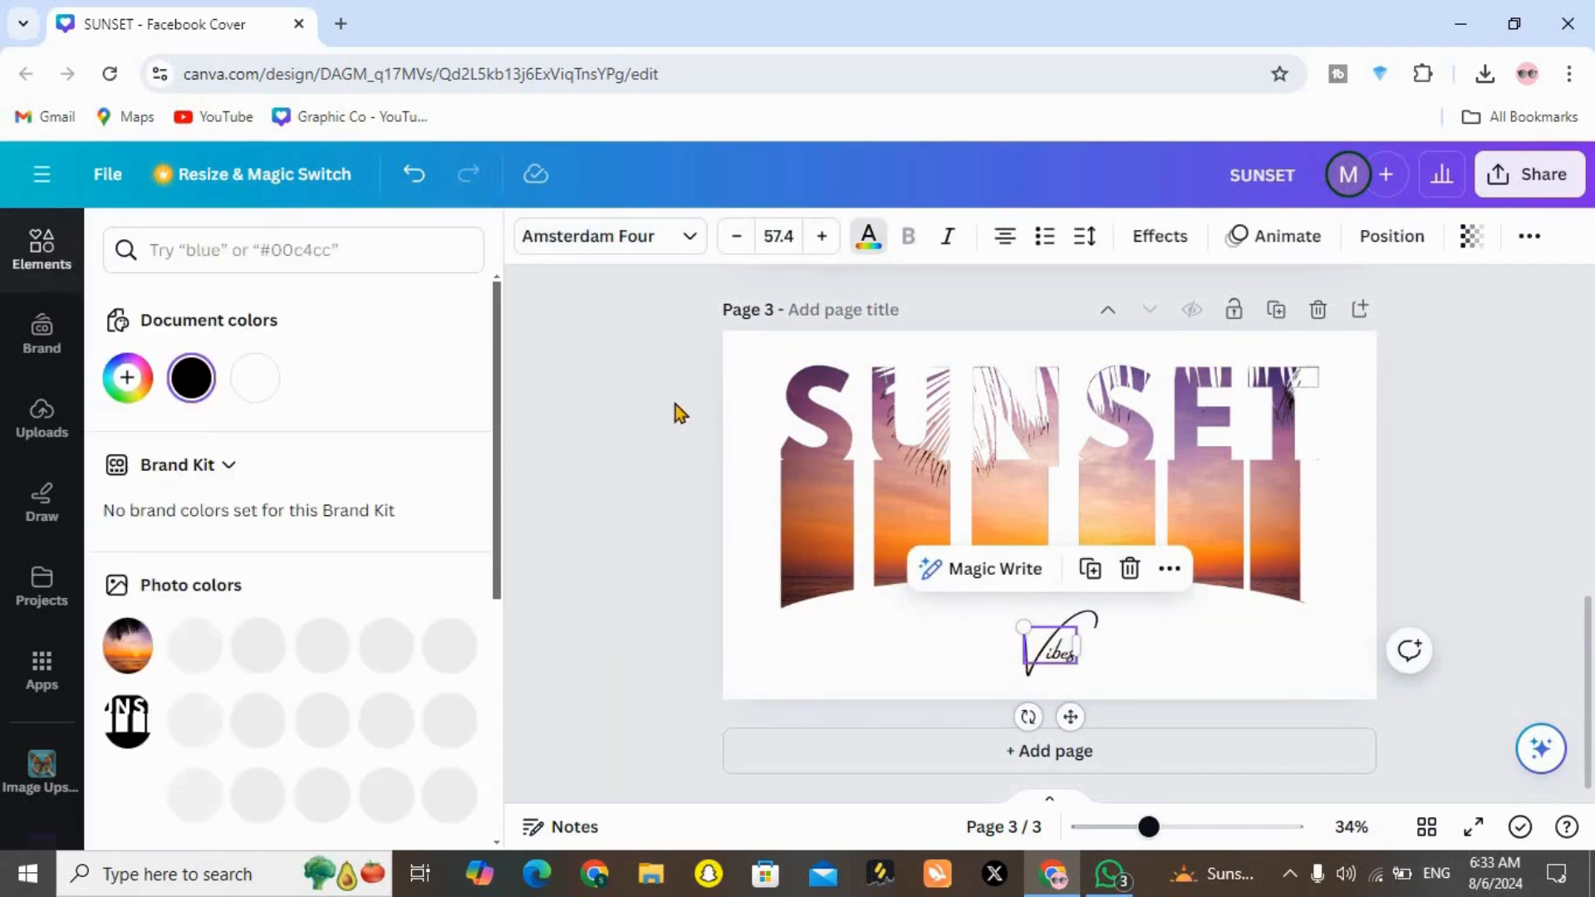
click(127, 378)
click(279, 578)
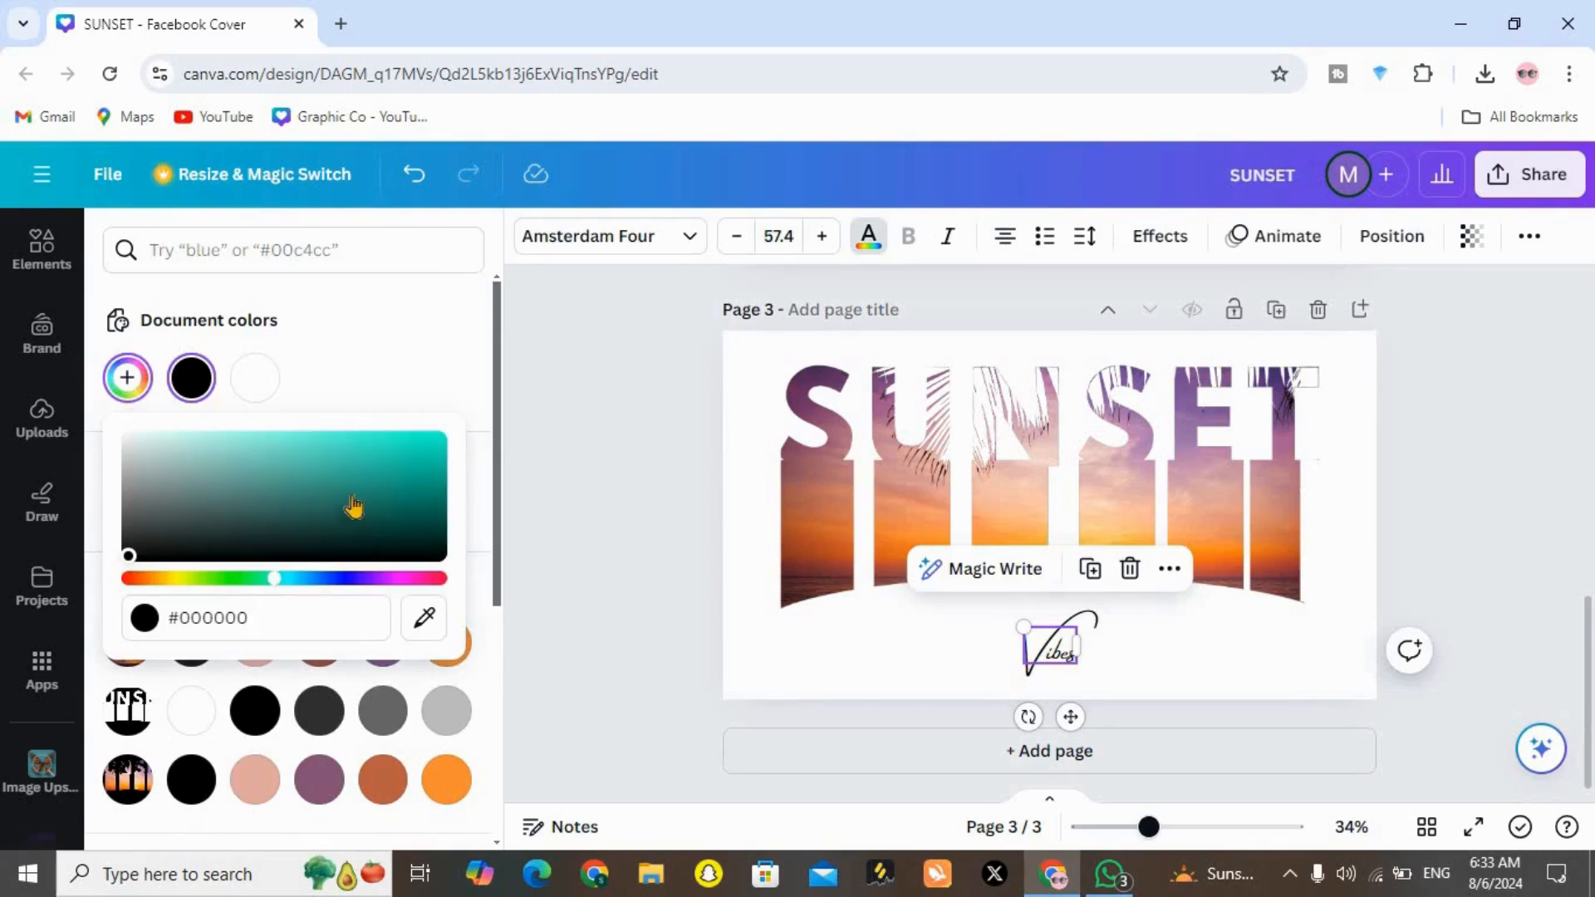
drag(352, 510, 523, 426)
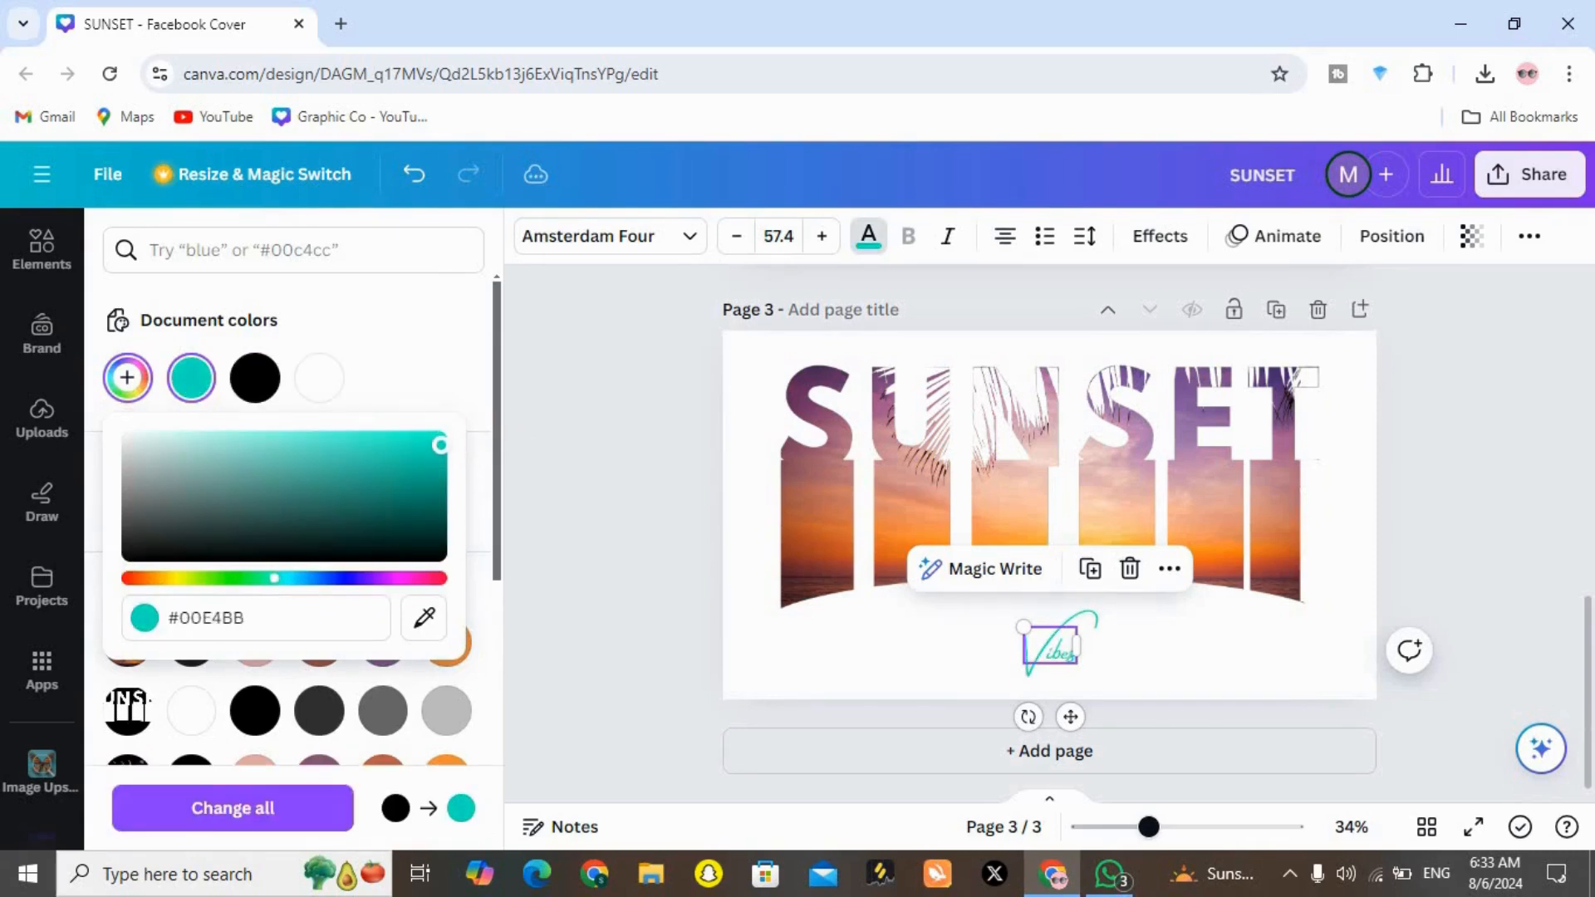
click(550, 514)
click(551, 514)
Enlarge the Vibes text to size 185 and place it over the lower middle of the SUNSET bars
click(1053, 649)
drag(1023, 627, 907, 545)
drag(990, 648, 1010, 612)
Apply the Lift text effect to Vibes and duplicate the text
click(1170, 238)
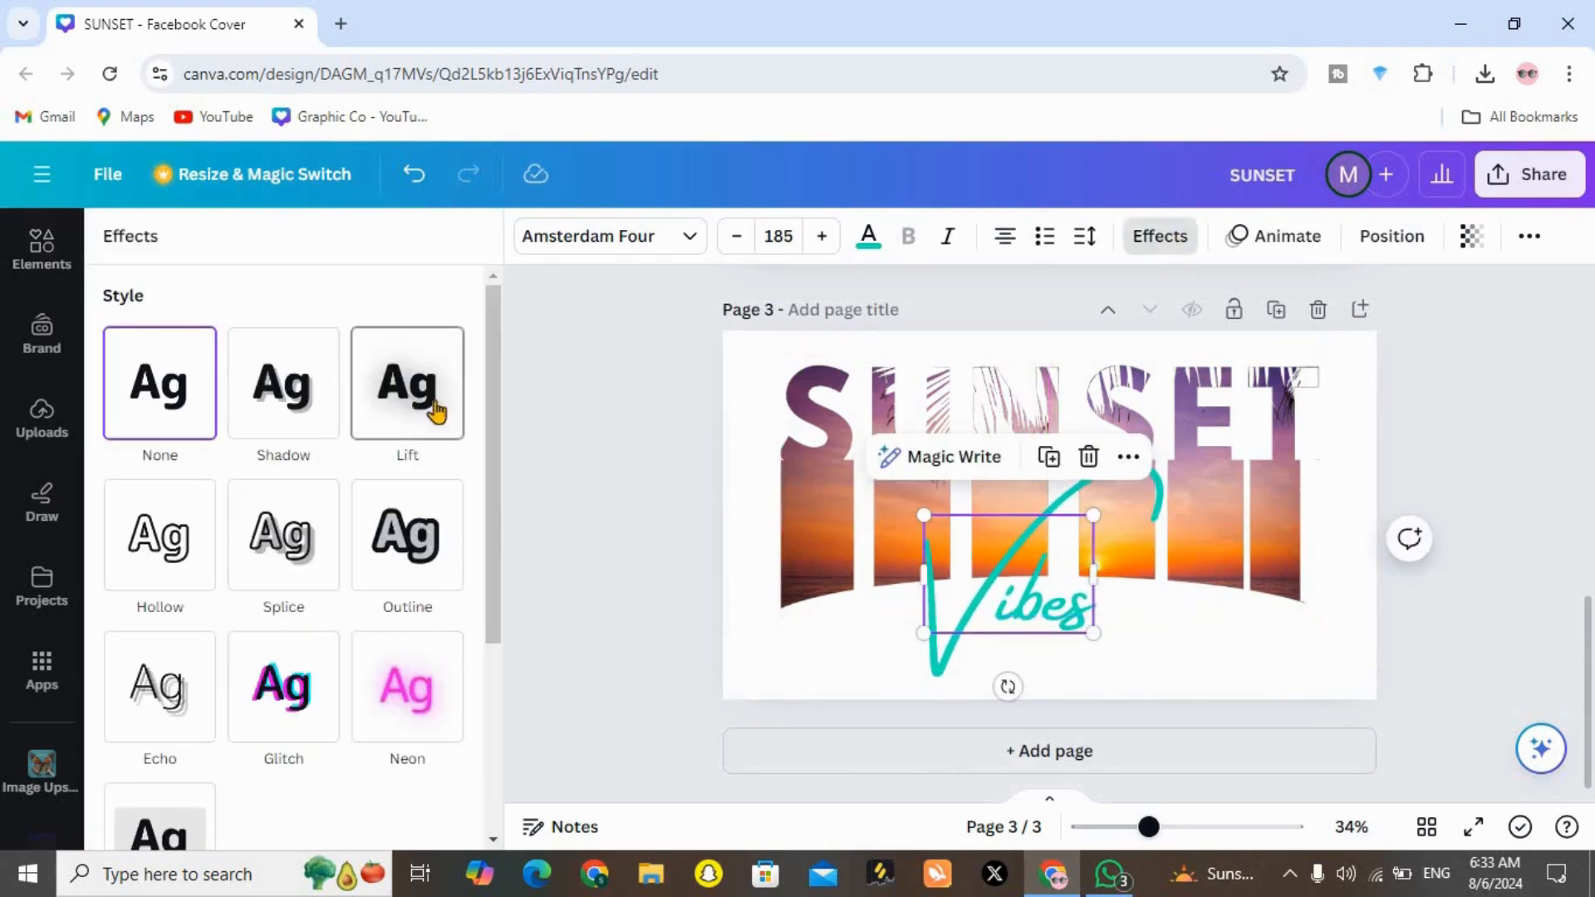
click(434, 405)
click(858, 615)
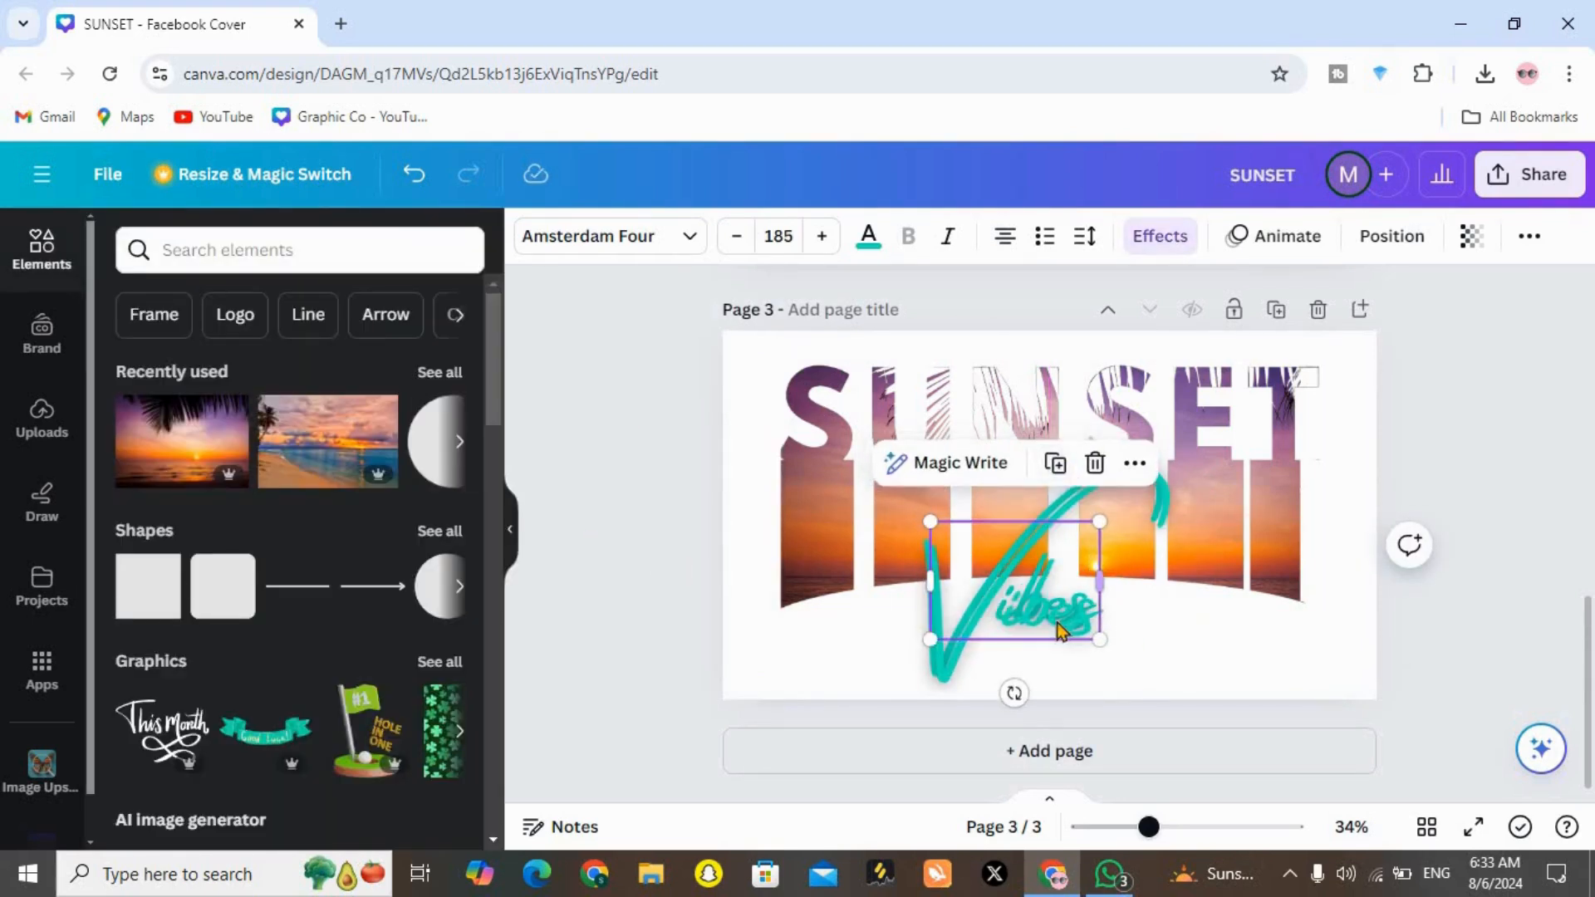
Align the duplicate Vibes over the original and raise its Lift effect intensity to the maximum
click(1167, 239)
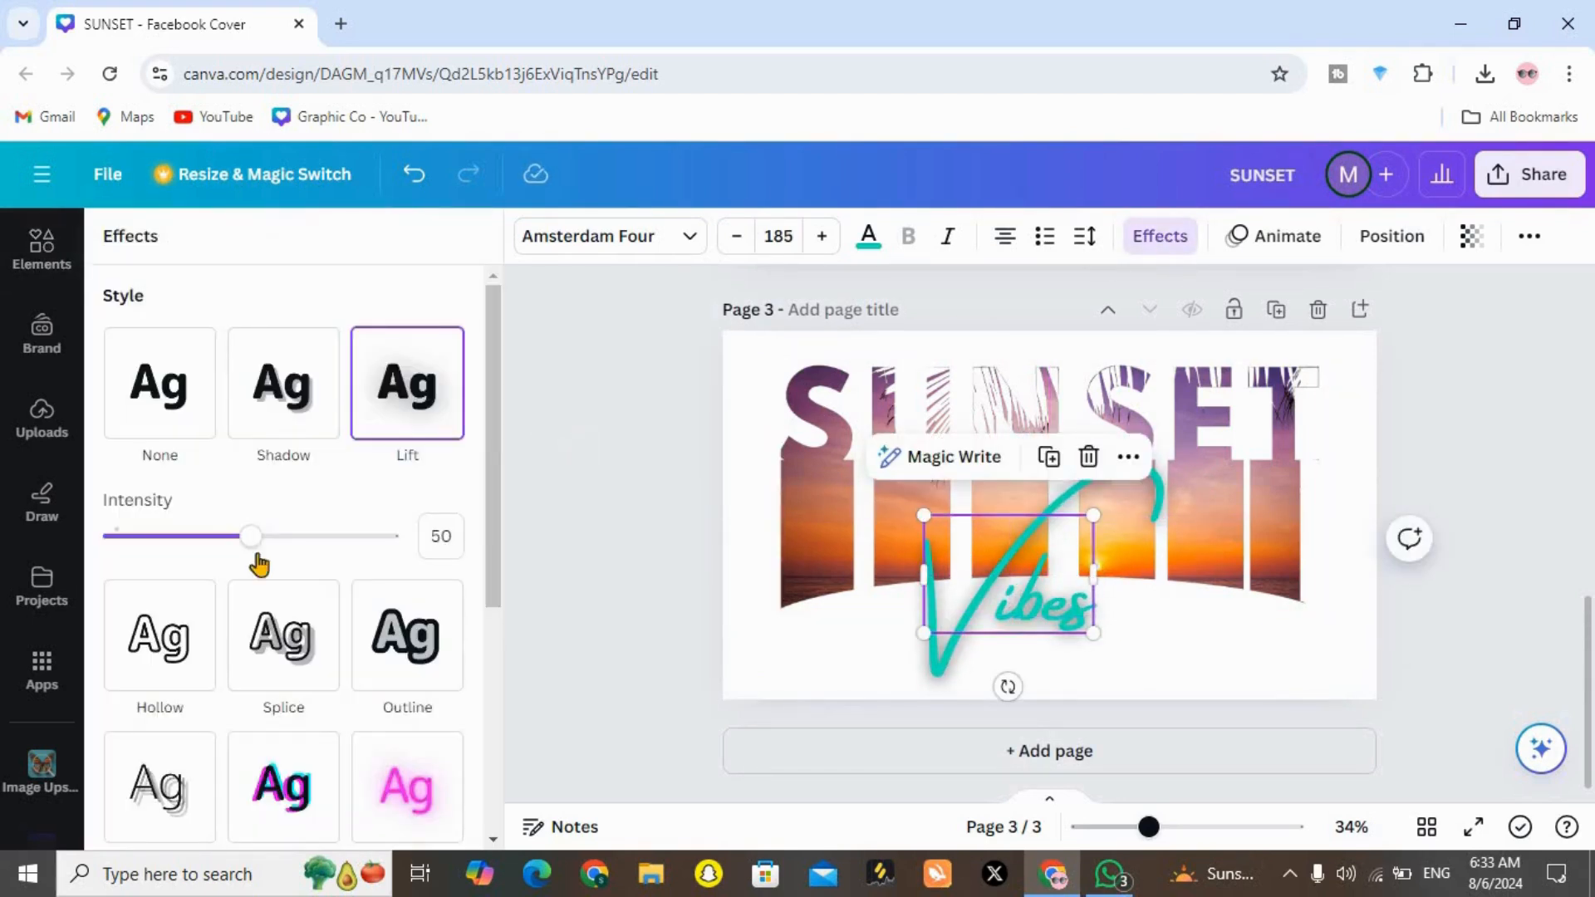
drag(257, 550, 508, 569)
click(581, 651)
Enlarge the top copy of the Vibes text to size 219
click(951, 579)
drag(923, 515, 893, 493)
click(1069, 652)
click(1138, 655)
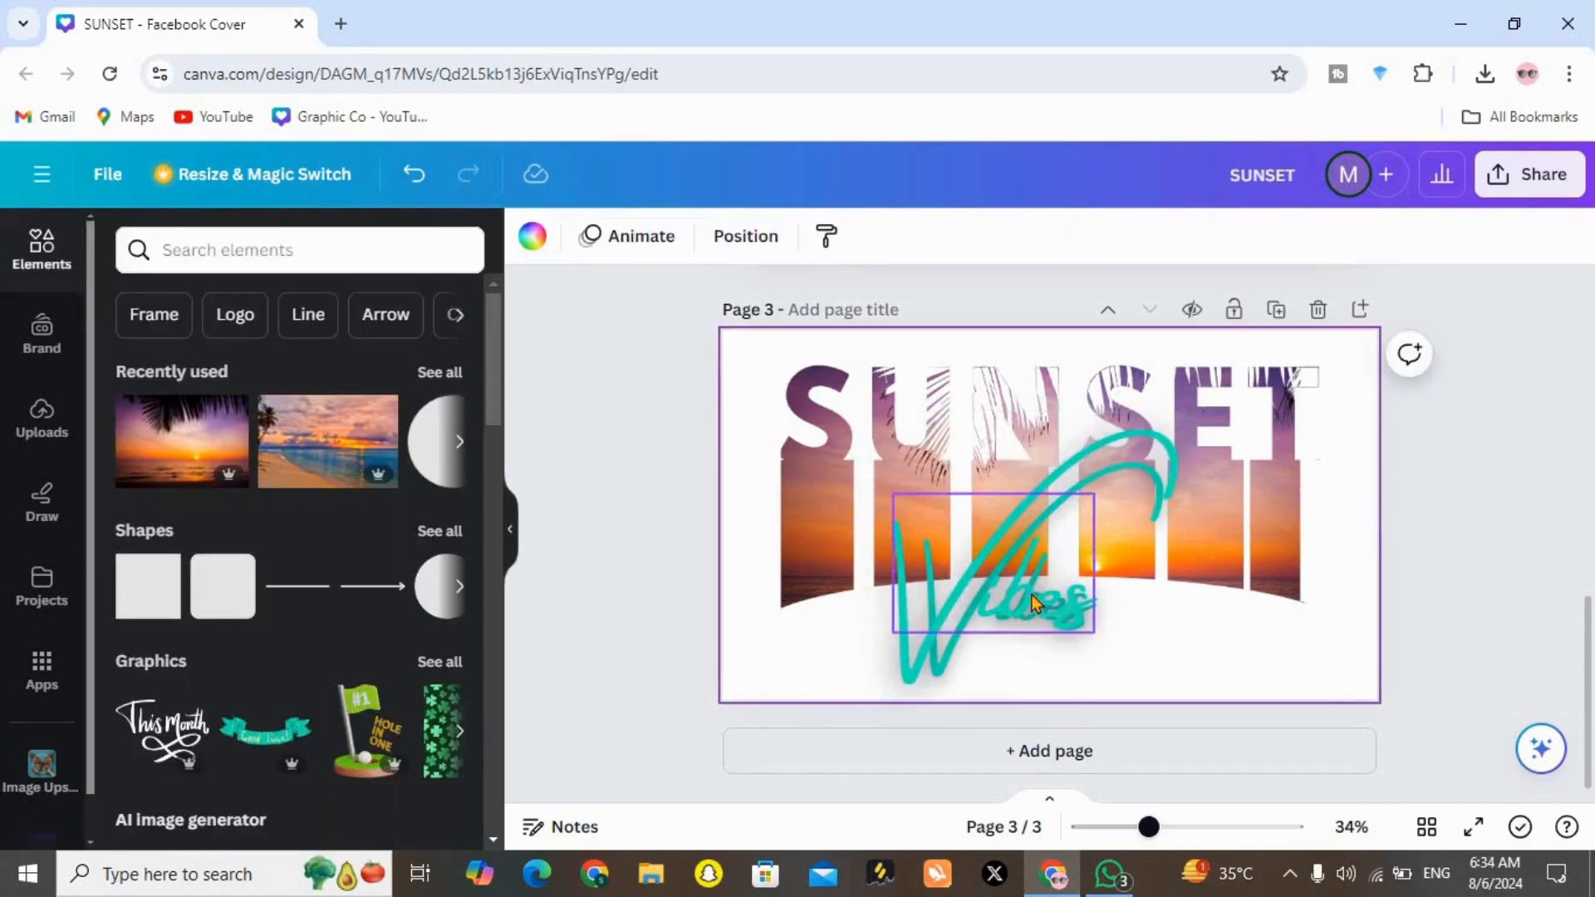
Select the lower copy of the Vibes text in the layer list and enlarge it to size 219, matching the top copy
right_click(1032, 604)
mouse_move(1115, 454)
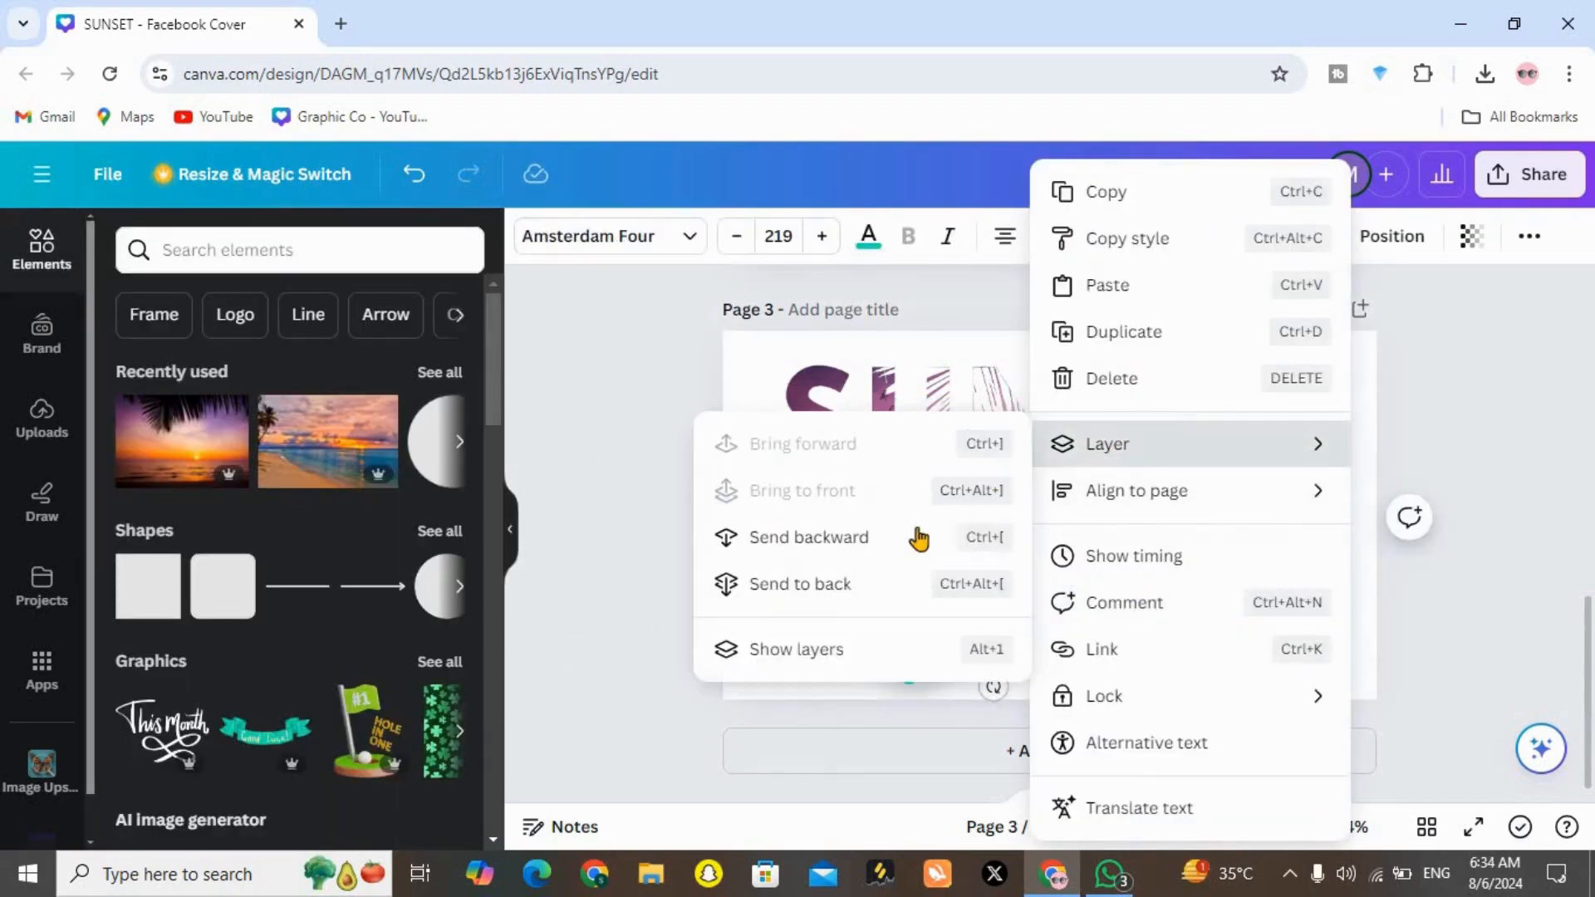
click(821, 647)
click(336, 464)
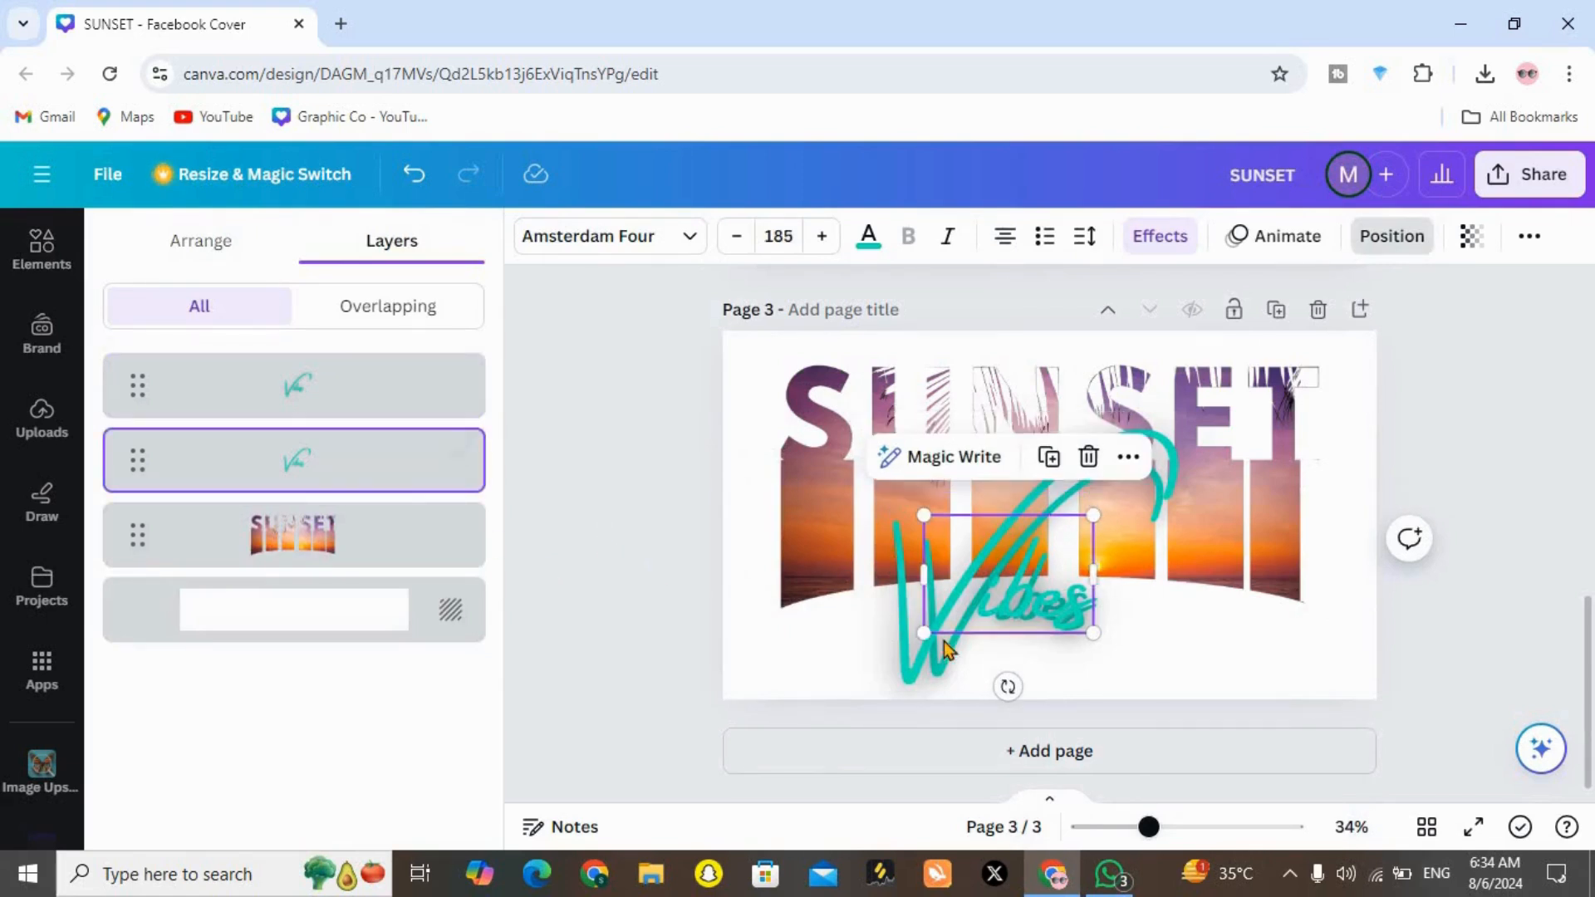
drag(922, 513, 893, 494)
click(762, 666)
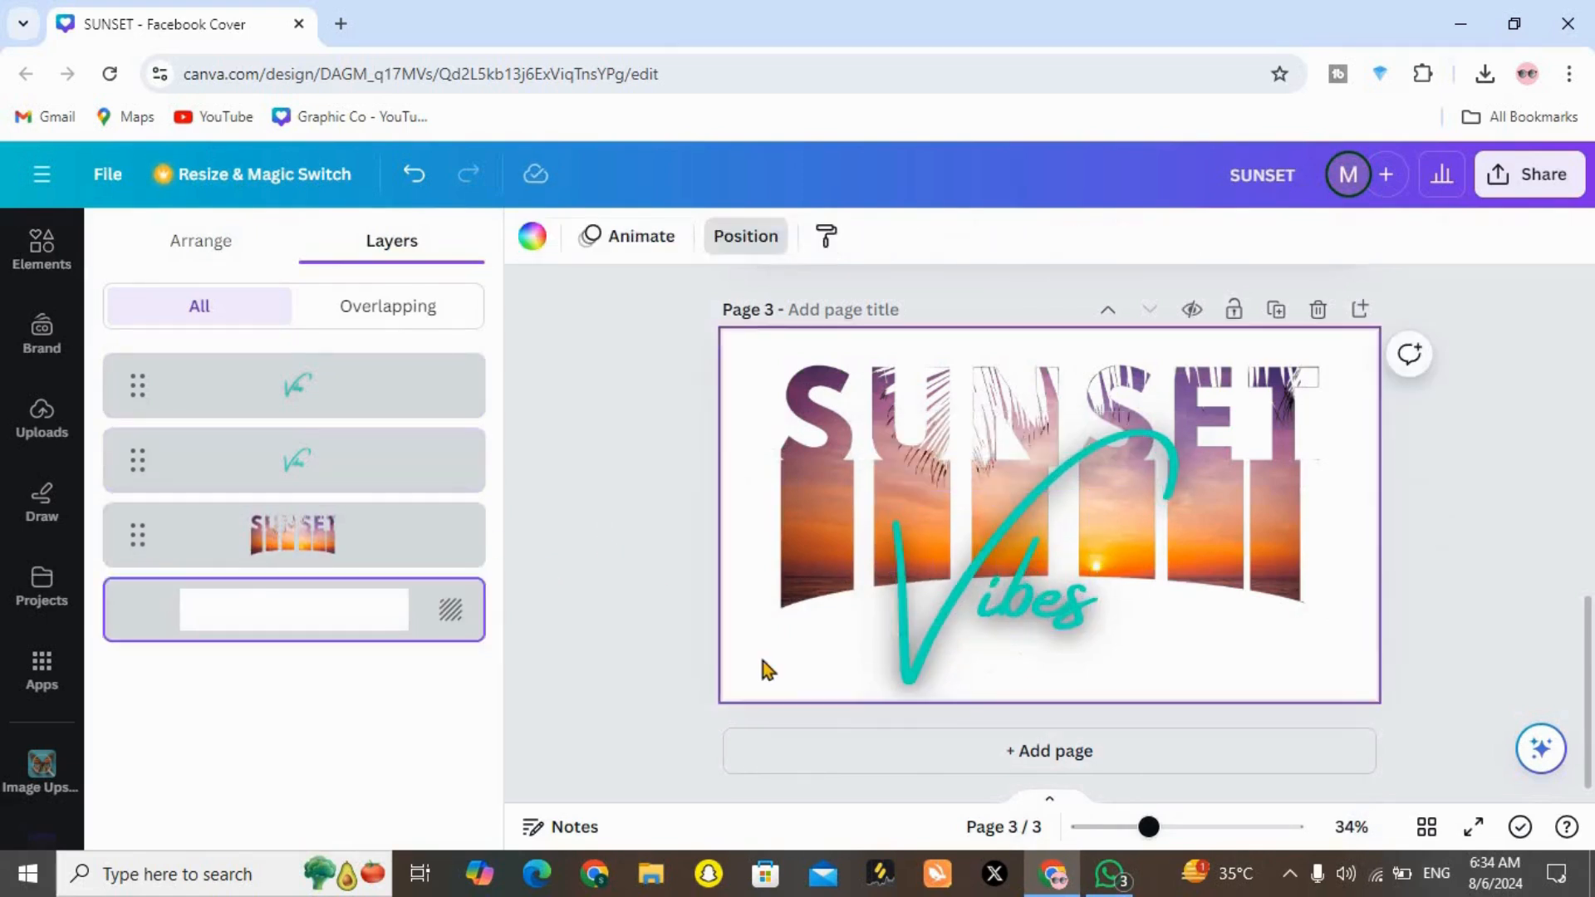
click(590, 665)
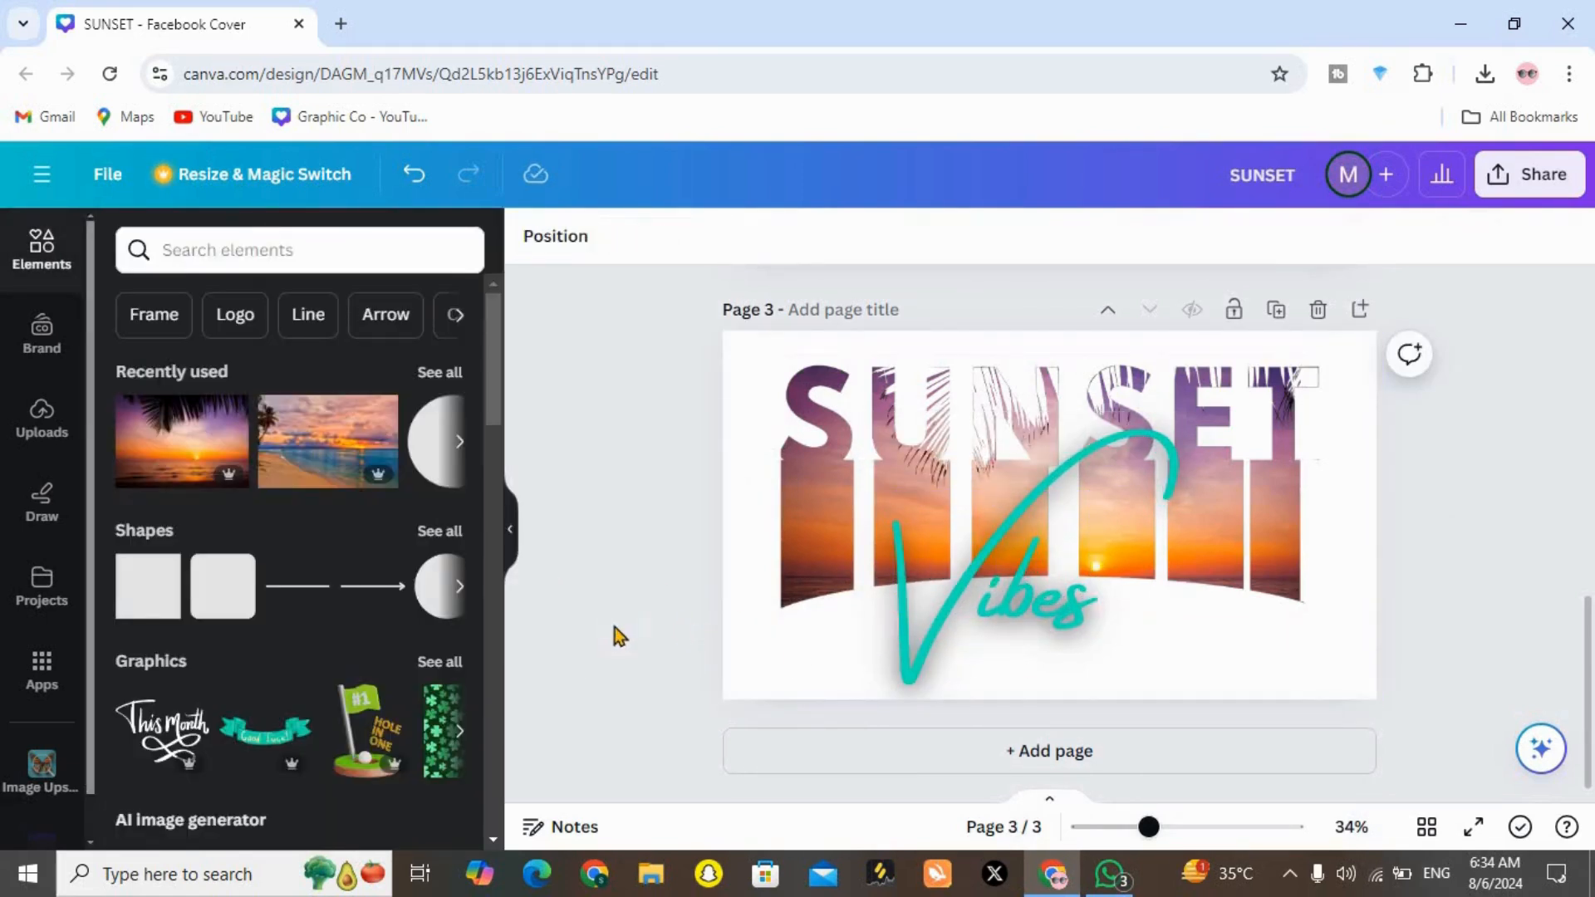
Group the two Vibes texts and move the group slightly right and up over the SUNSET bars
click(1045, 638)
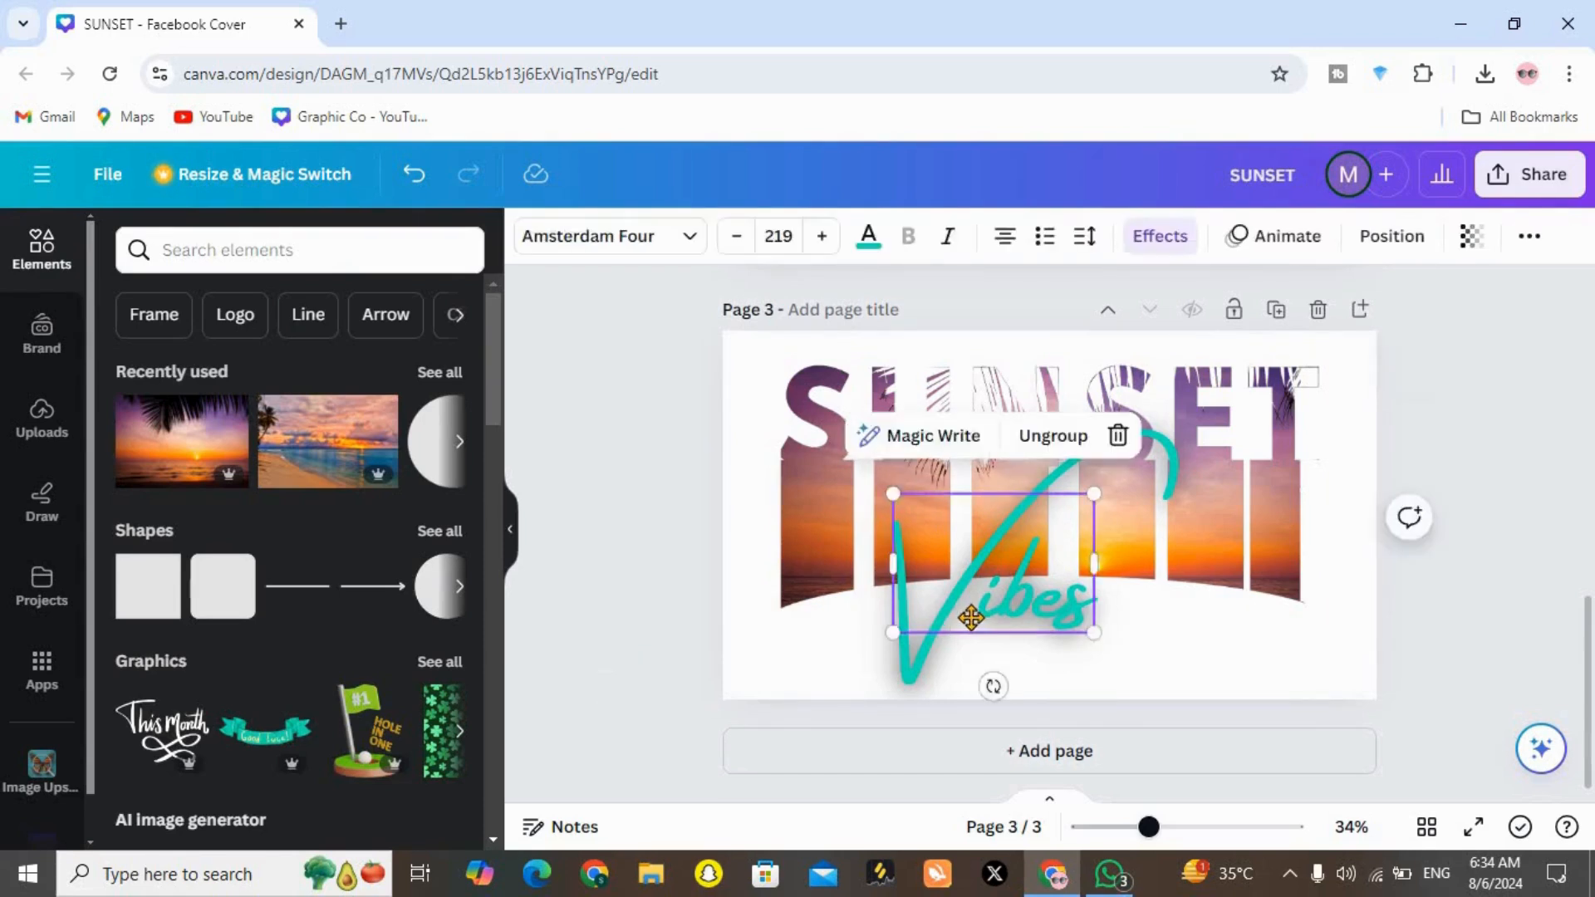
drag(950, 619, 976, 613)
click(1463, 570)
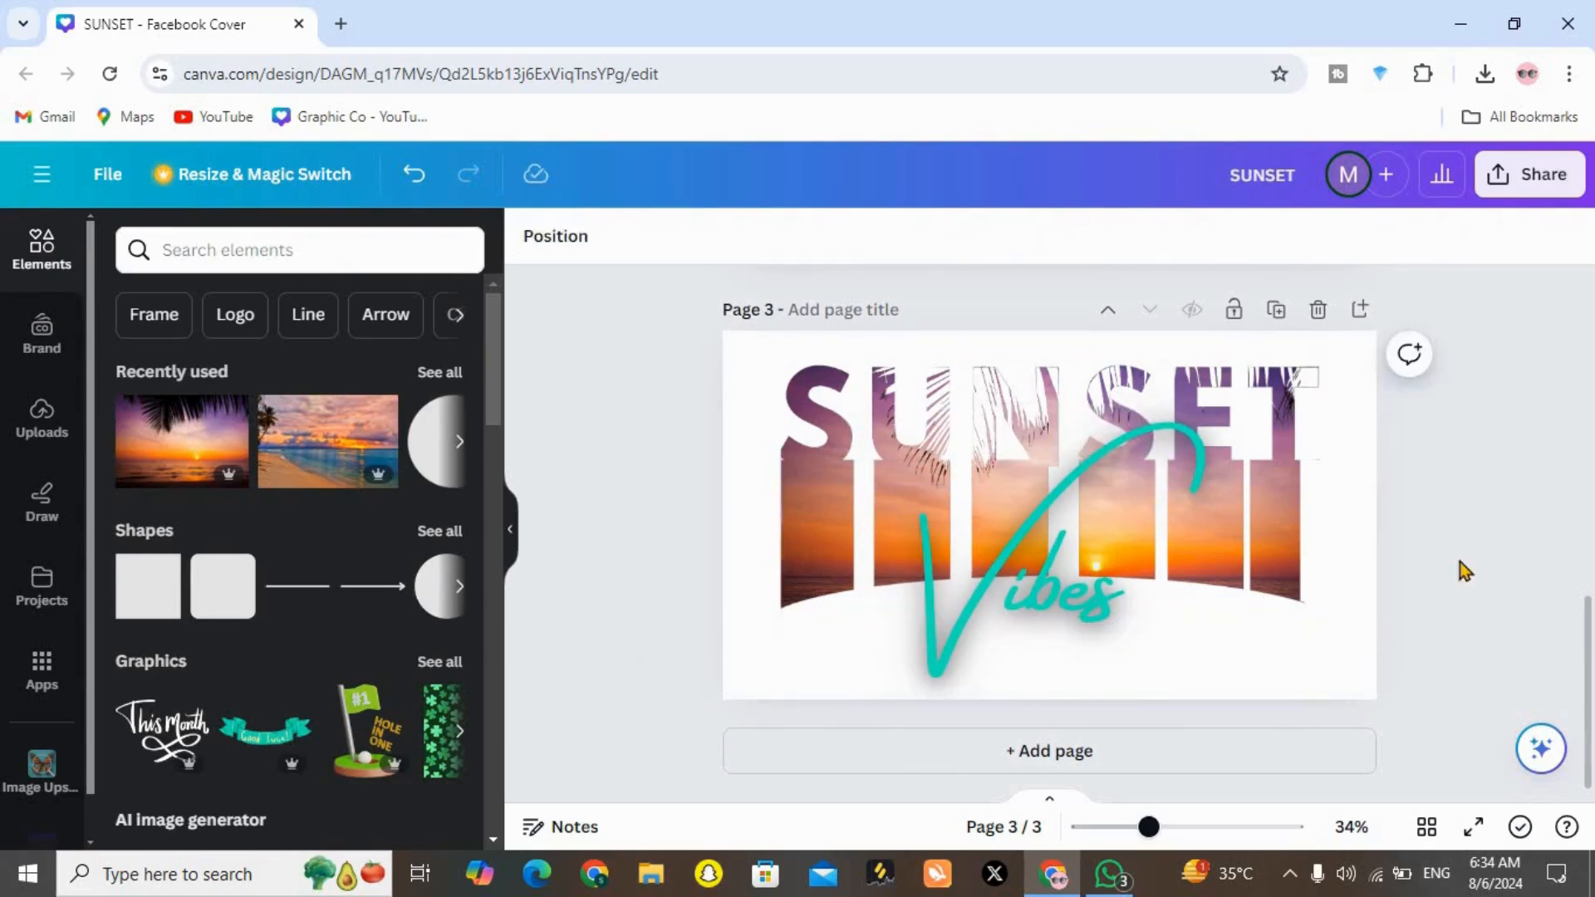
Download only page 3 of the design as a PNG, leaving out pages 1 and 2, and open the downloaded image
click(1543, 177)
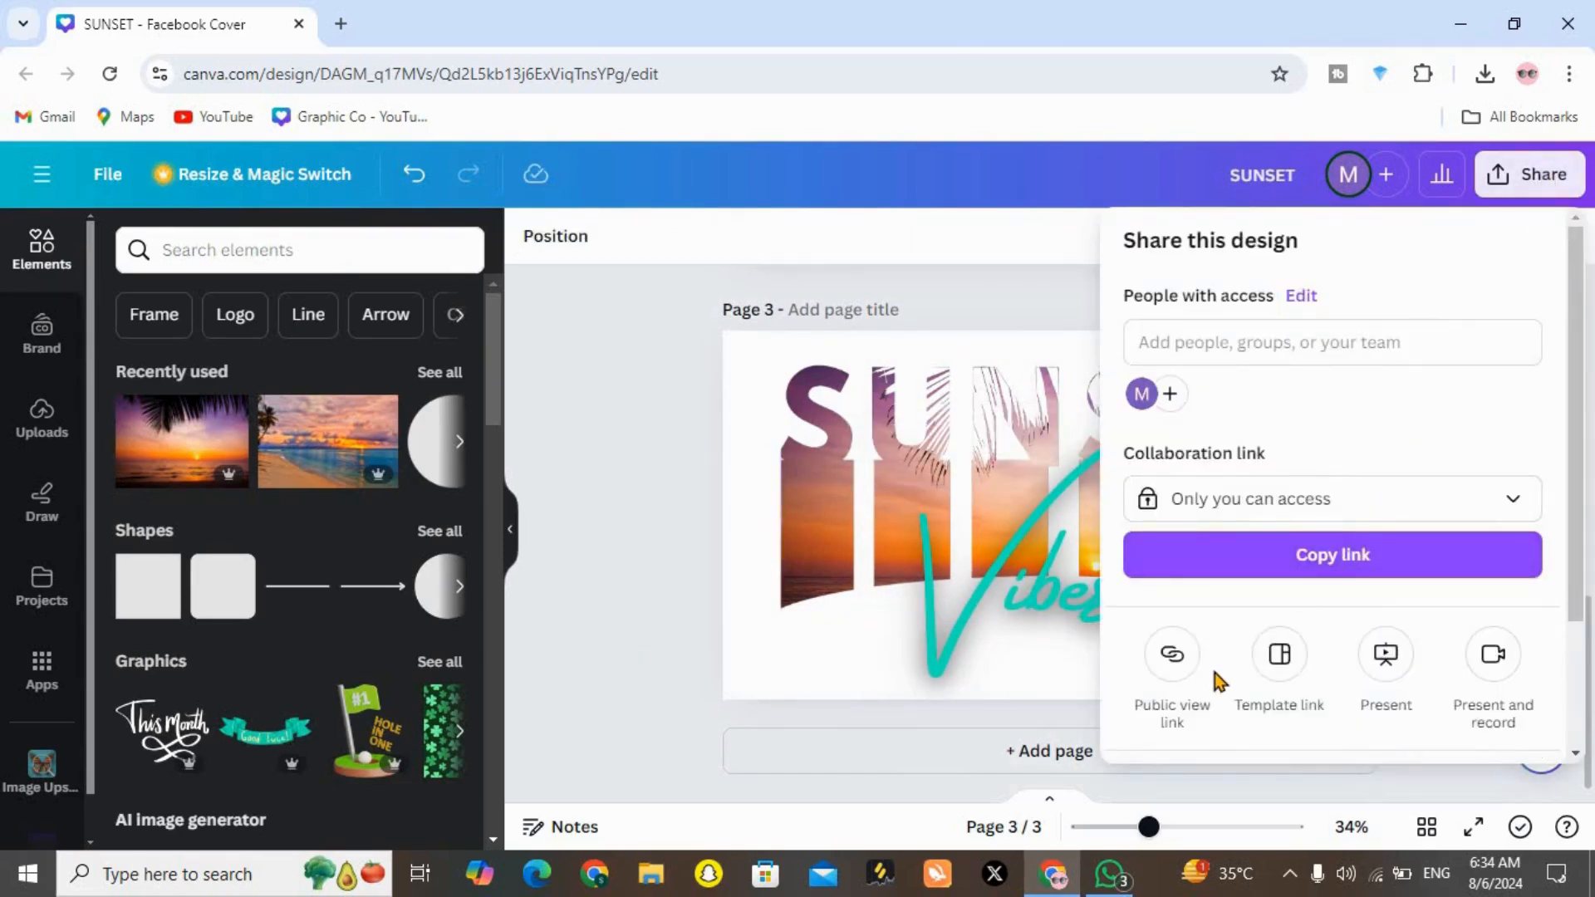
scroll(1214, 665, down, 3)
click(1210, 615)
click(1446, 616)
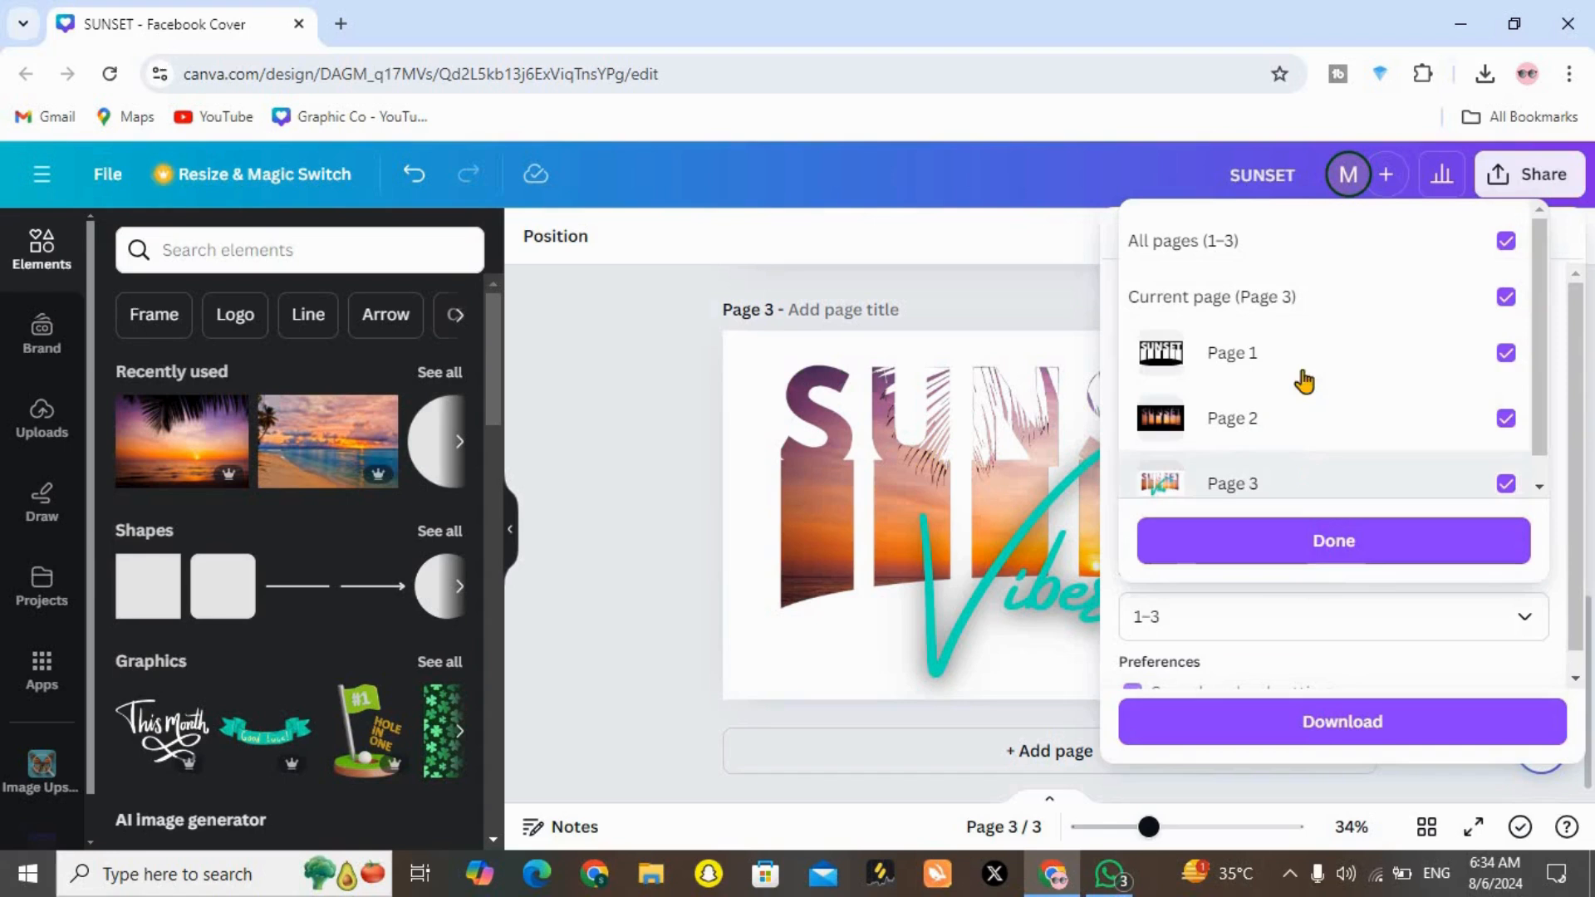
click(1304, 369)
click(1309, 416)
click(1346, 541)
click(1273, 725)
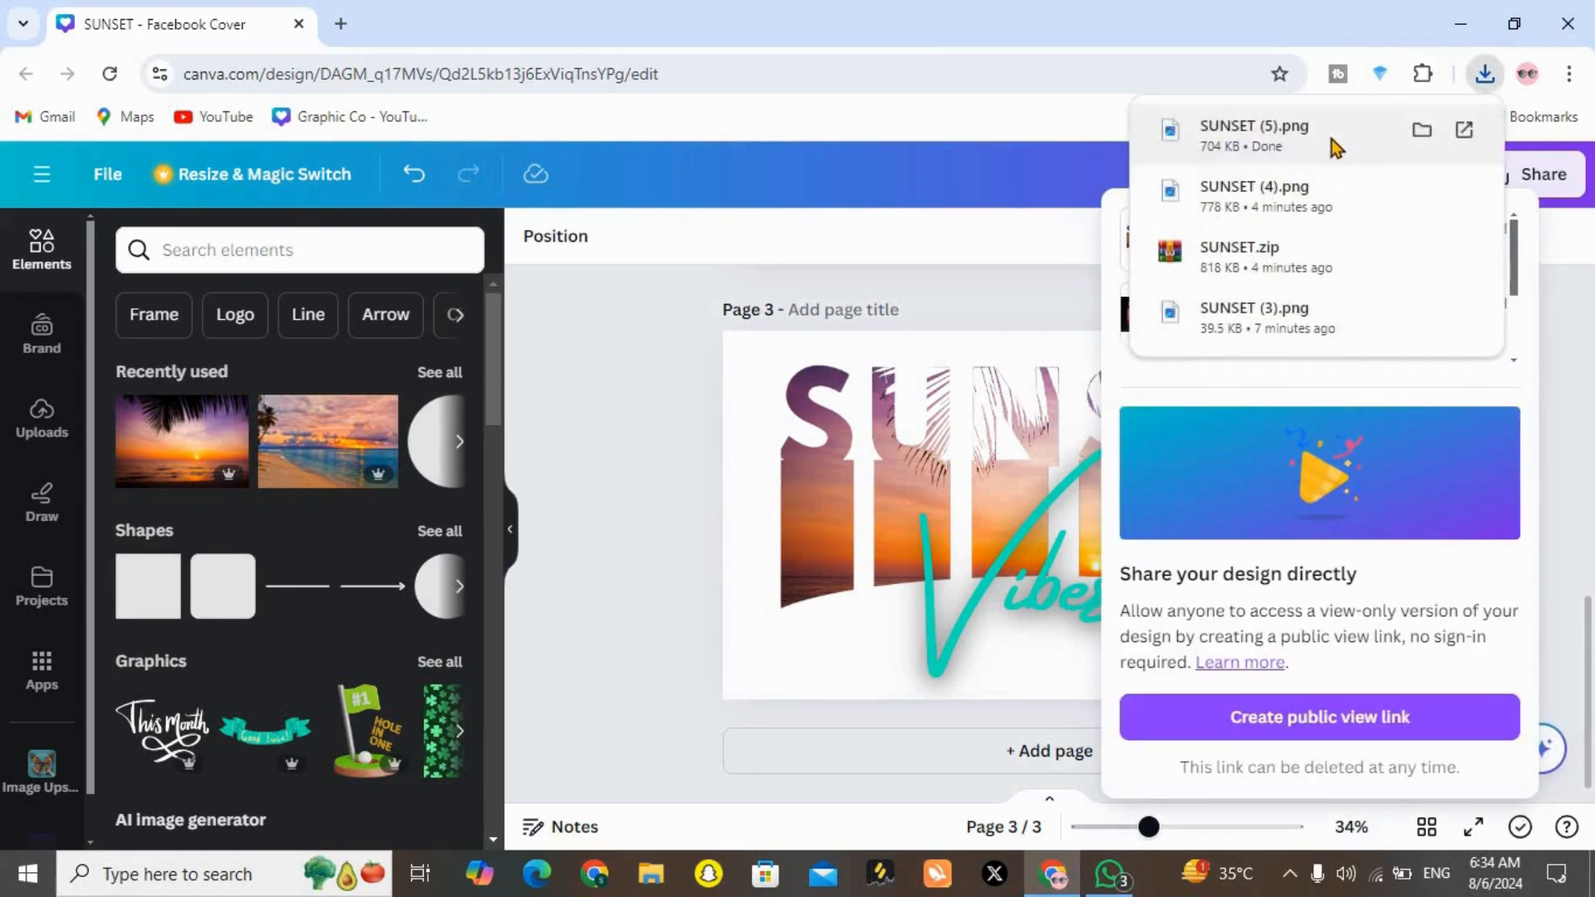
click(1329, 133)
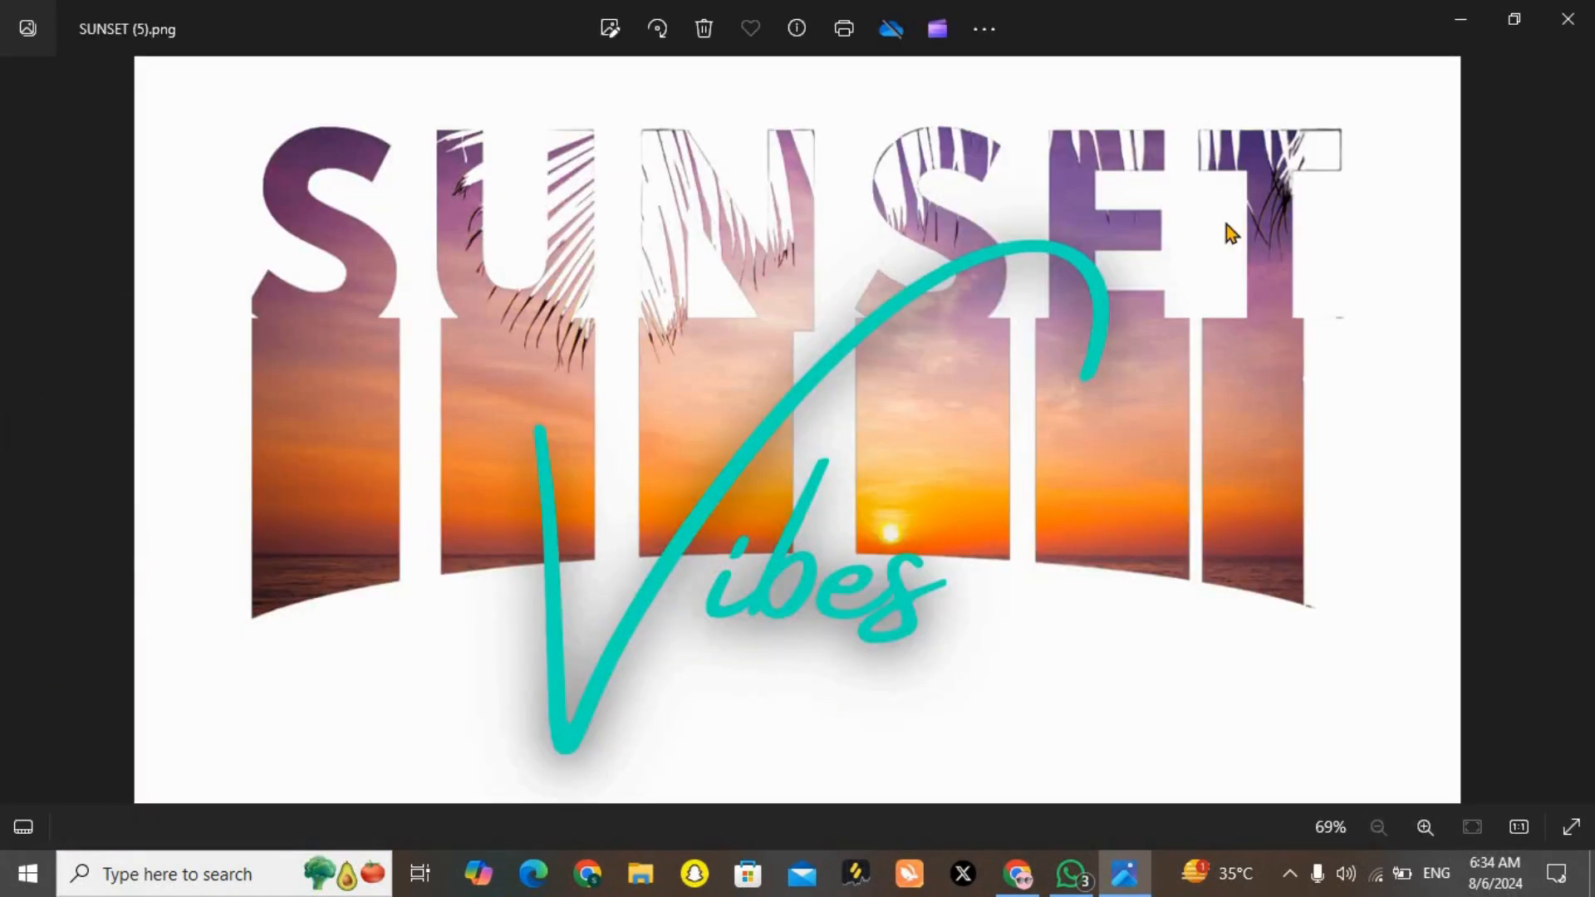